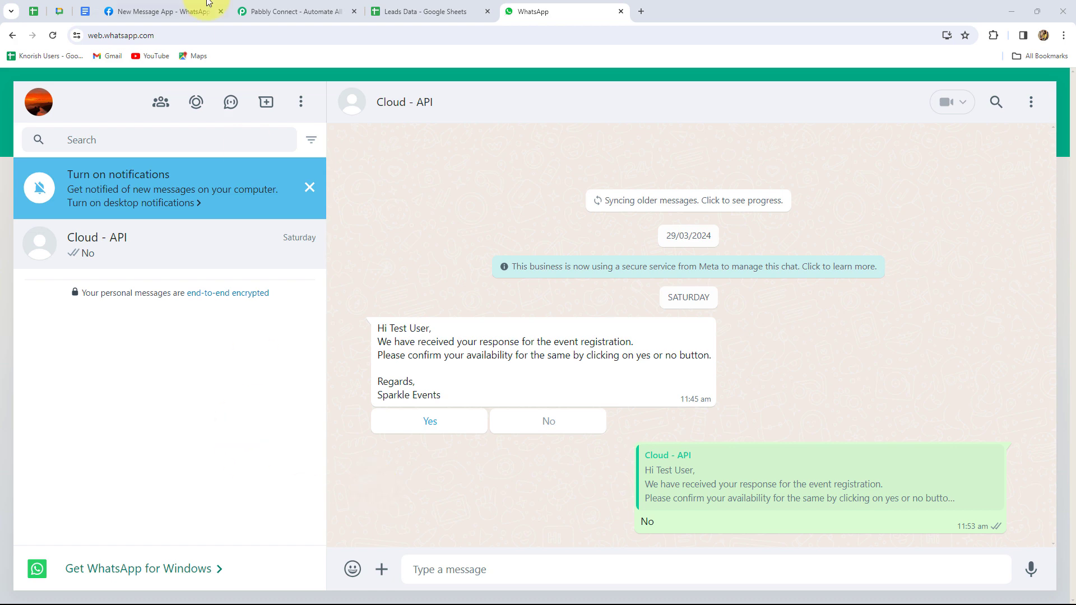
Switch from the WhatsApp Web chat to the Leads Data spreadsheet
{"action": "left_click", "coordinate": [418, 11]}
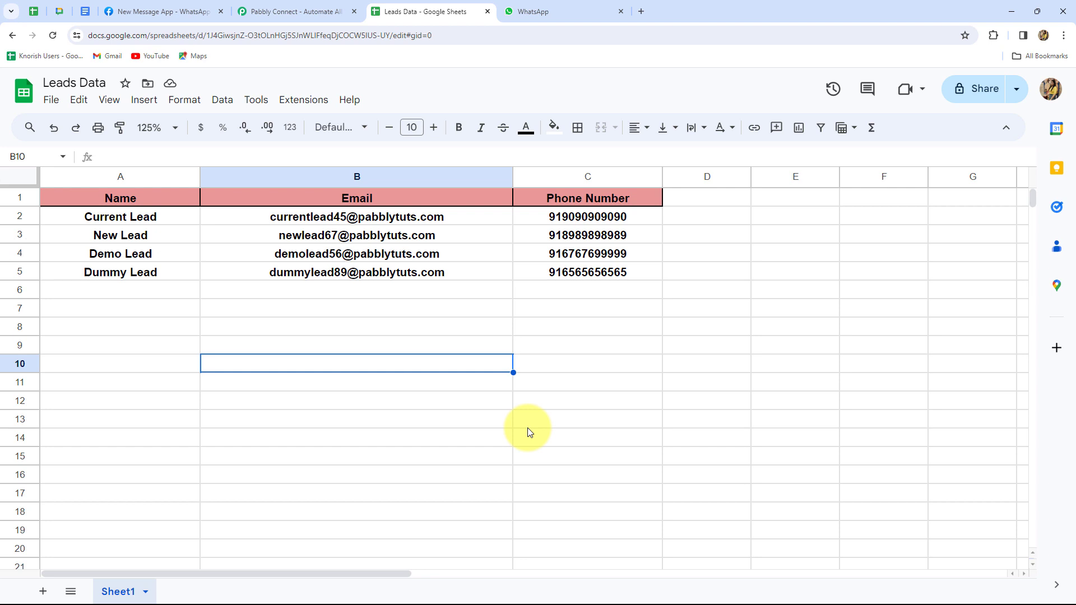
{"action": "key", "text": "ctrl+Tab"}
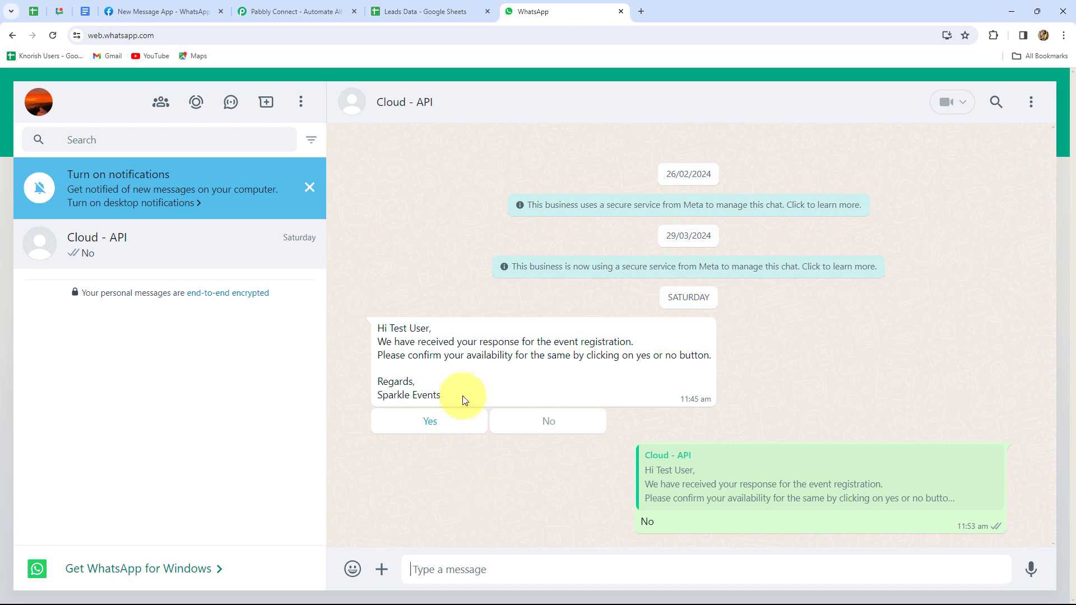
{"action": "left_click", "coordinate": [408, 15]}
{"action": "left_click", "coordinate": [510, 10]}
{"action": "key", "text": "ctrl+shift+Tab"}
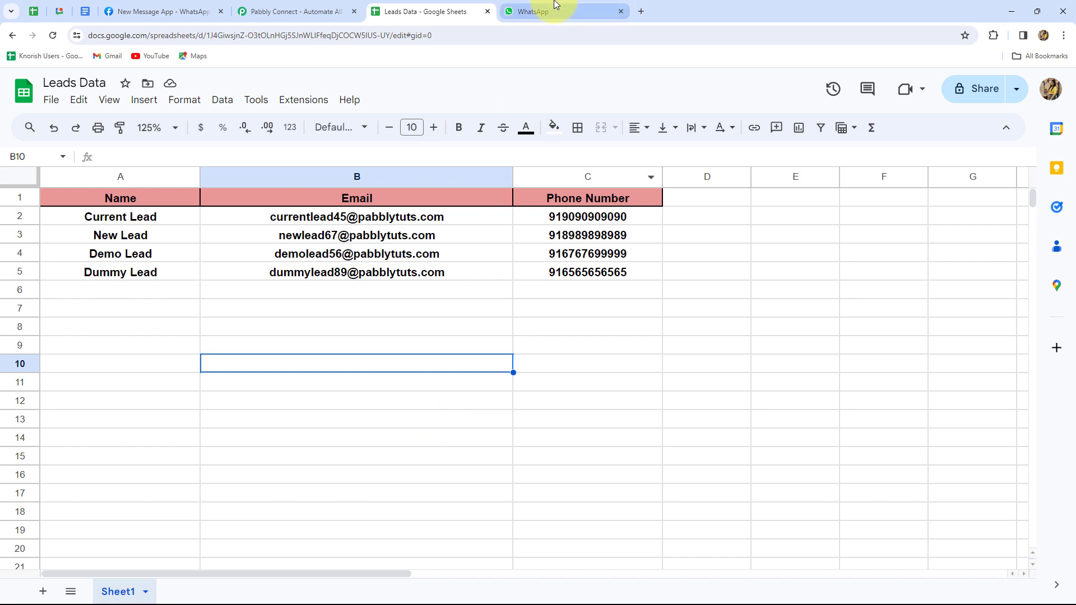
{"action": "left_click", "coordinate": [532, 11]}
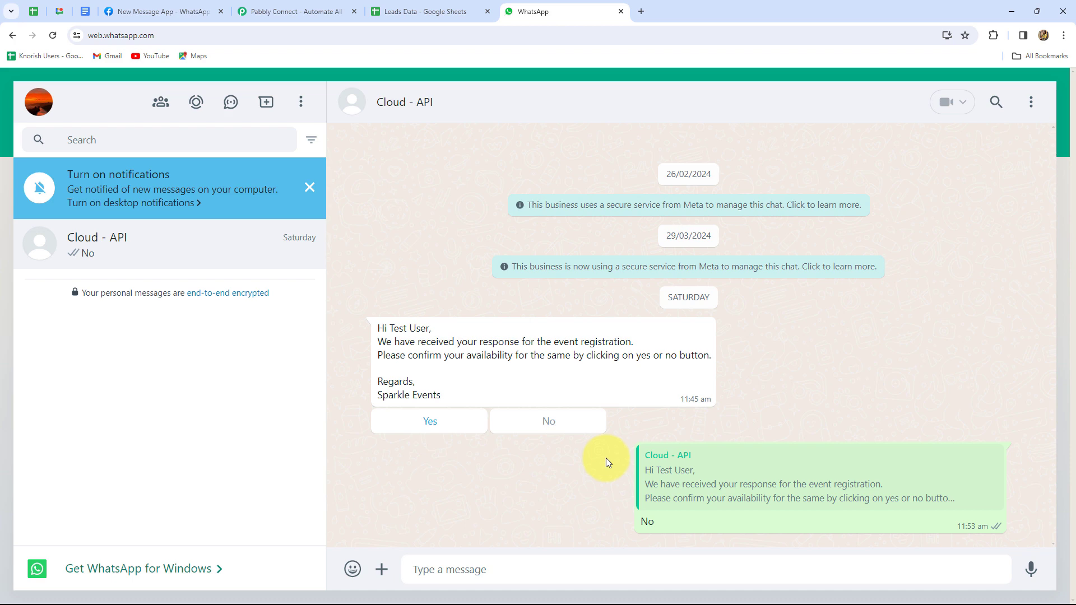
{"action": "key", "text": "ctrl+shift+Tab"}
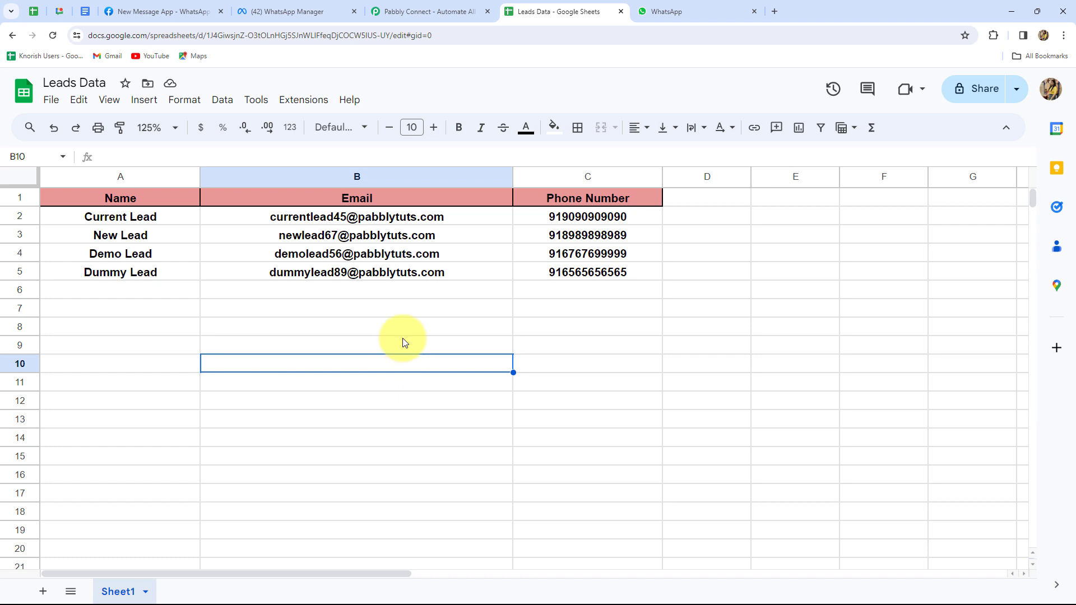
Review the WhatsApp message templates, glance at the WhatsApp Web chat, then return to Leads Data
{"action": "left_click", "coordinate": [291, 11]}
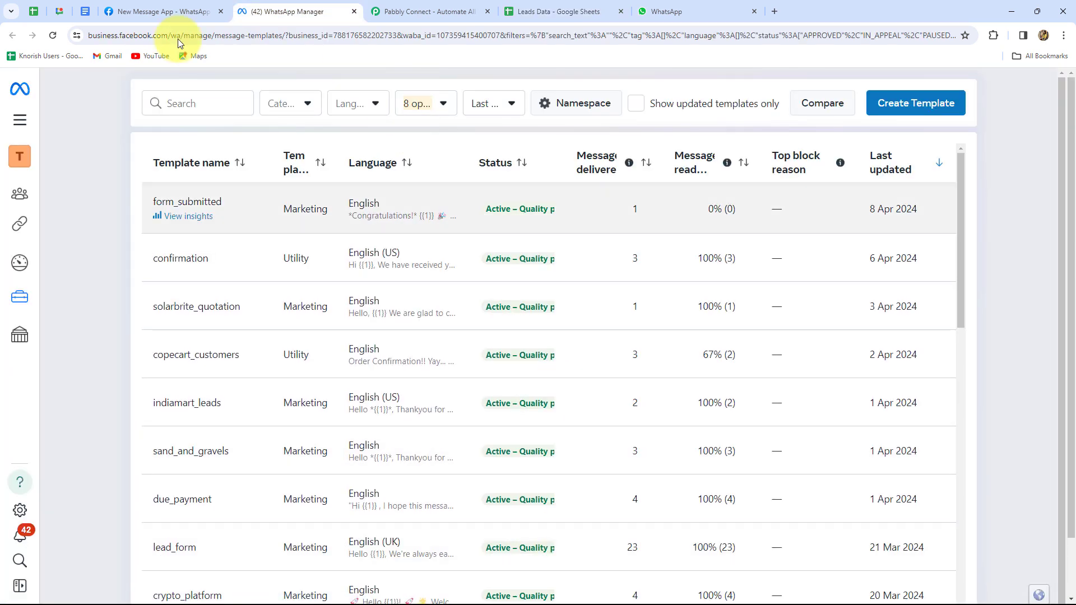
{"action": "key", "text": "ctrl+9"}
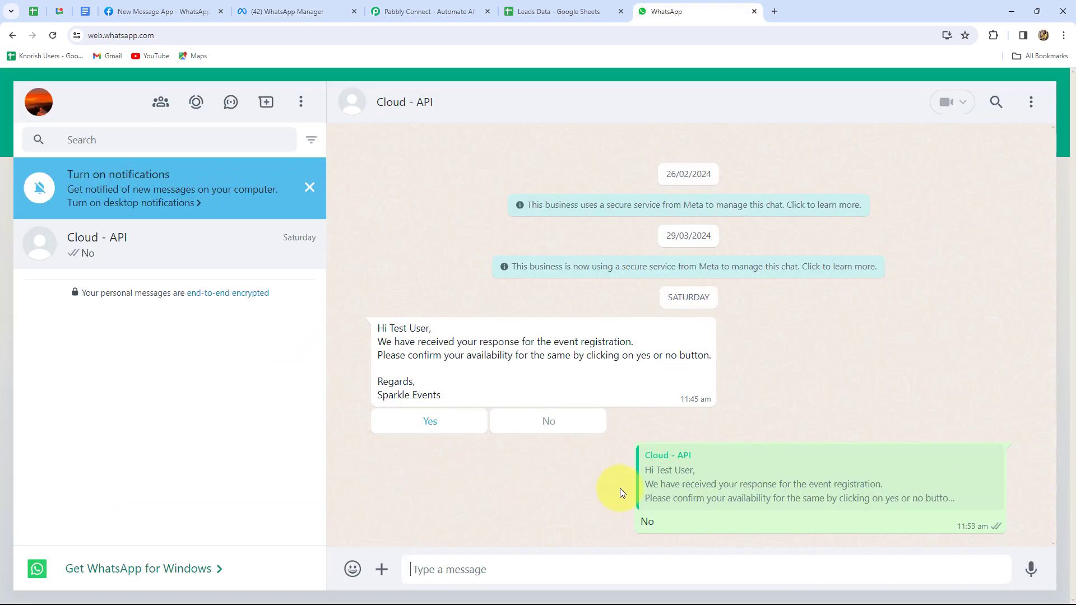
{"action": "left_click", "coordinate": [560, 11]}
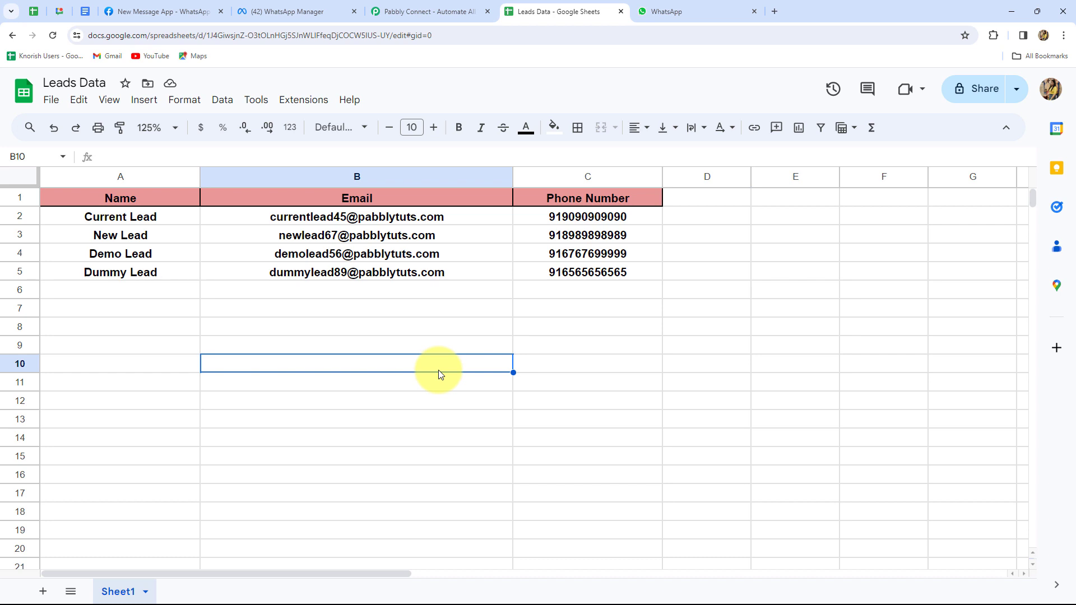
Bring up the Pabbly Connect homepage and dismiss the limited-time offer popup
{"action": "left_click", "coordinate": [419, 3]}
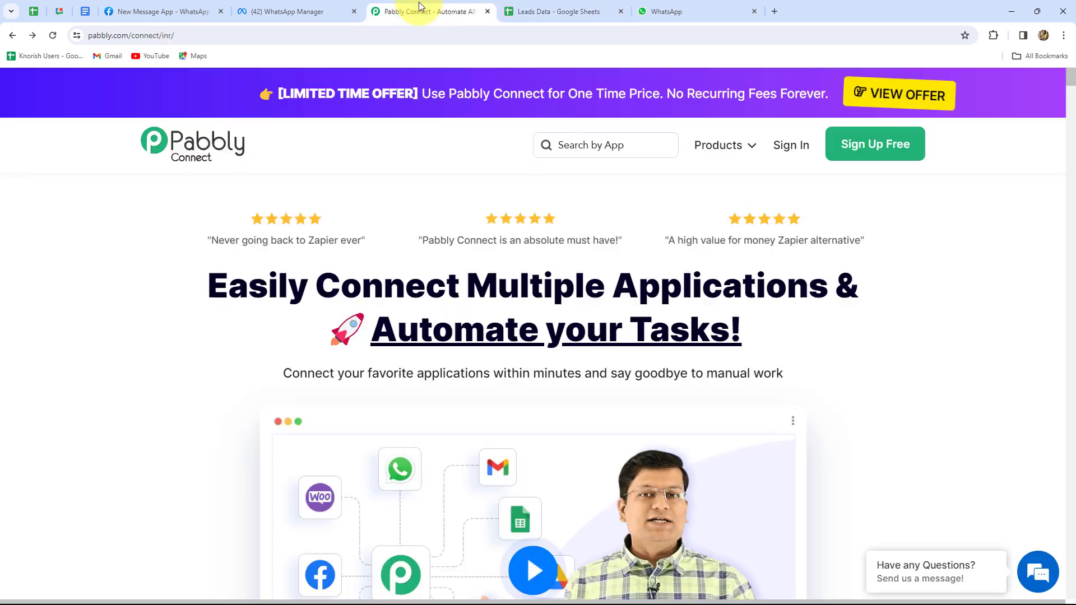
{"action": "left_click", "coordinate": [540, 10]}
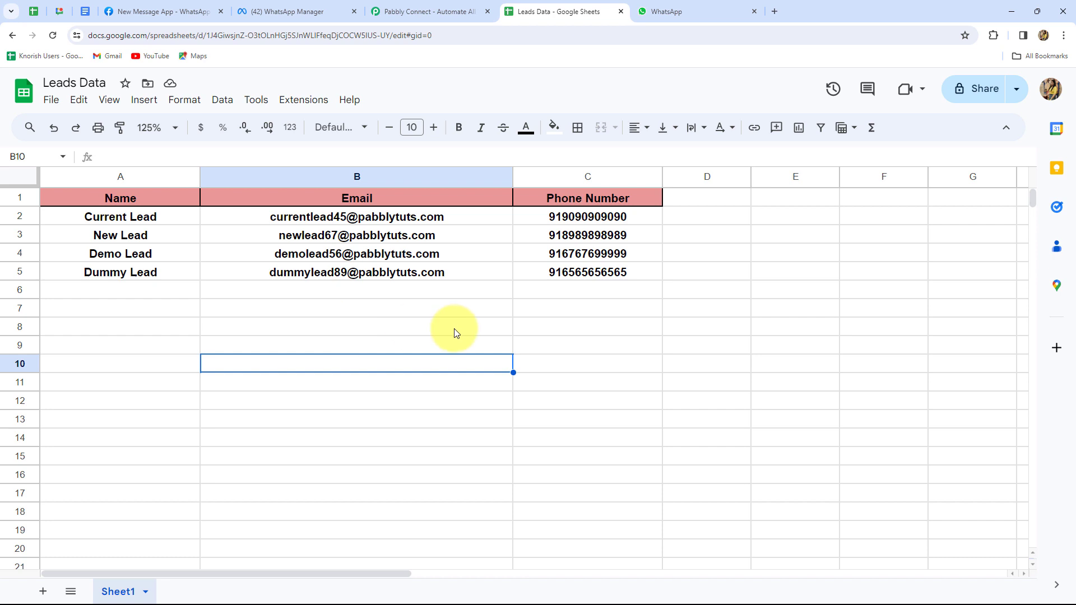
{"action": "left_click", "coordinate": [455, 11]}
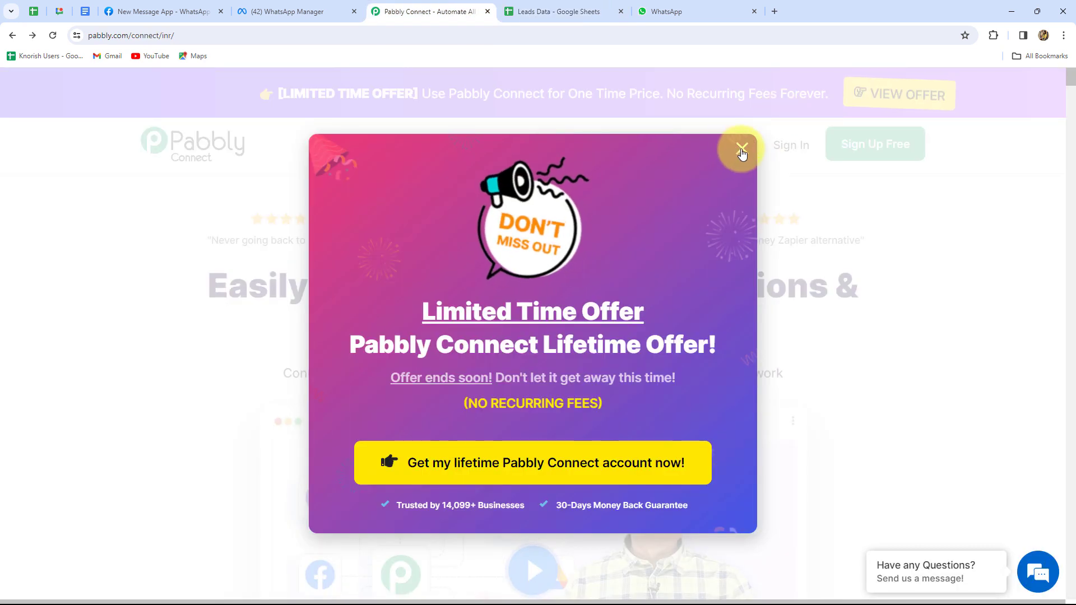
{"action": "left_click", "coordinate": [742, 150]}
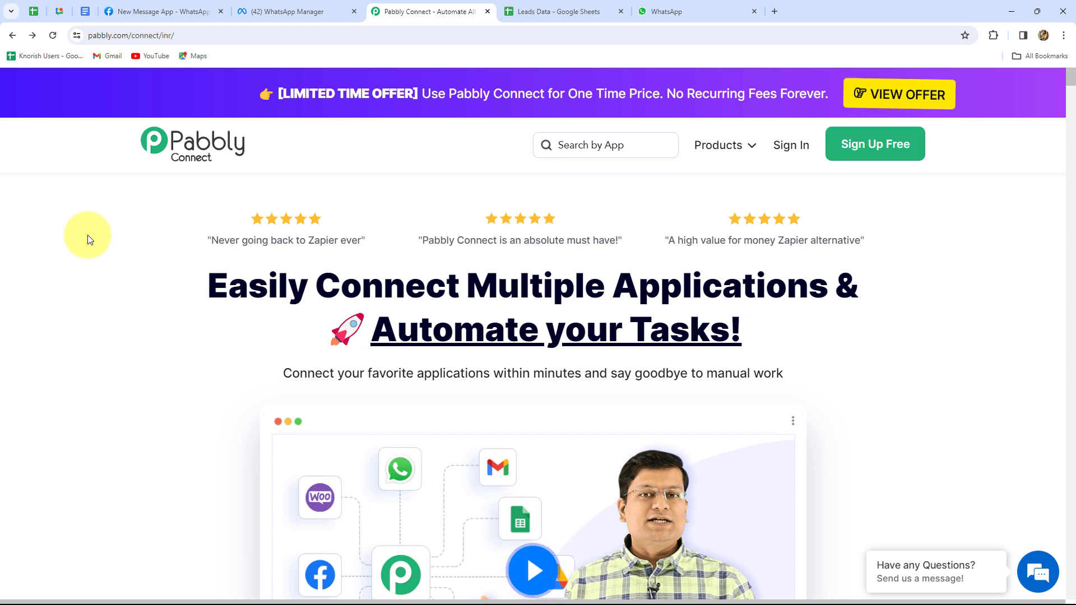
{"action": "left_click", "coordinate": [84, 35]}
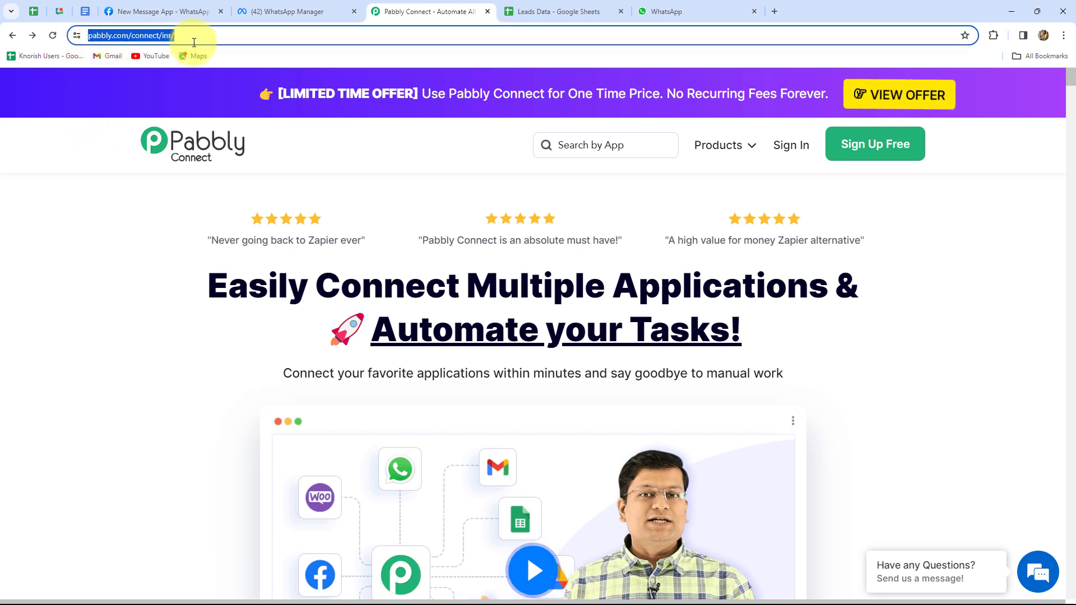
{"action": "left_click", "coordinate": [77, 272]}
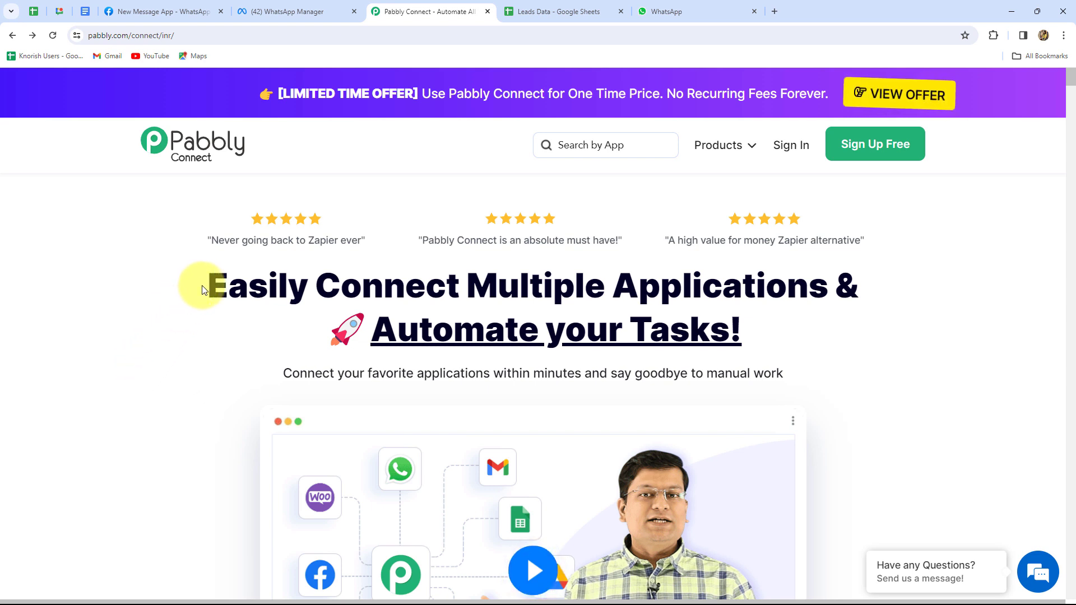
{"action": "left_click_drag", "start_coordinate": [210, 289], "coordinate": [764, 355]}
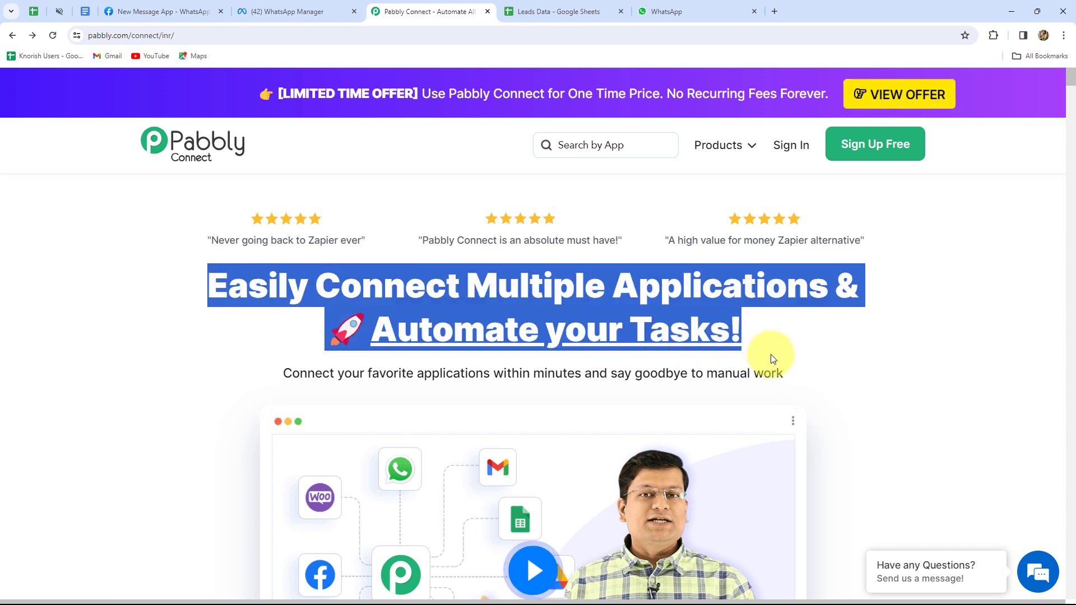
Sign in to Pabbly and open the Pabbly Connect app's empty Home dashboard
{"action": "left_click", "coordinate": [800, 147]}
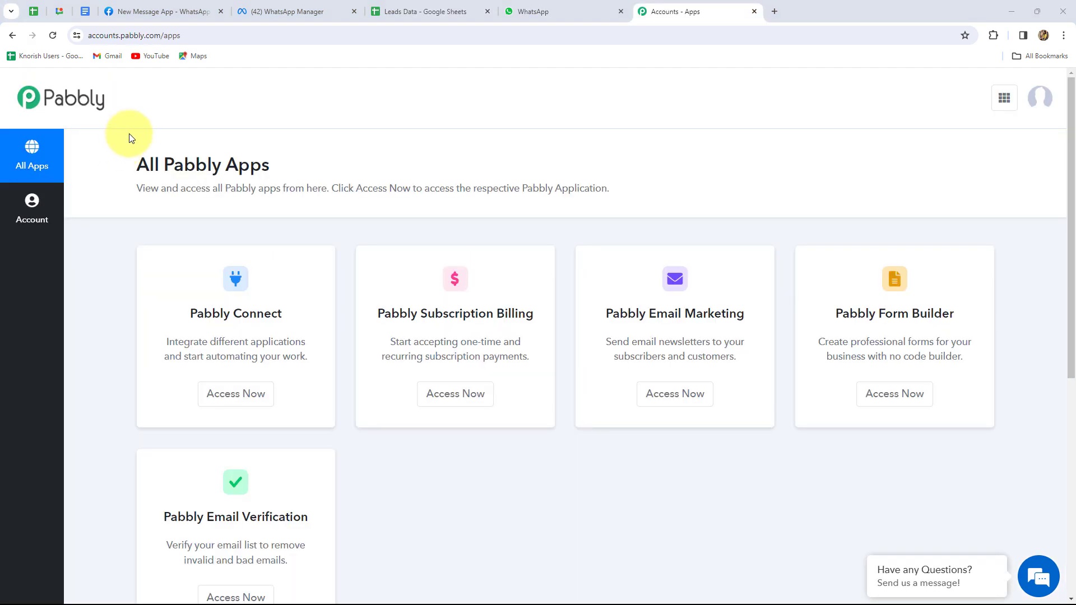
{"action": "left_click_drag", "start_coordinate": [140, 166], "coordinate": [306, 219]}
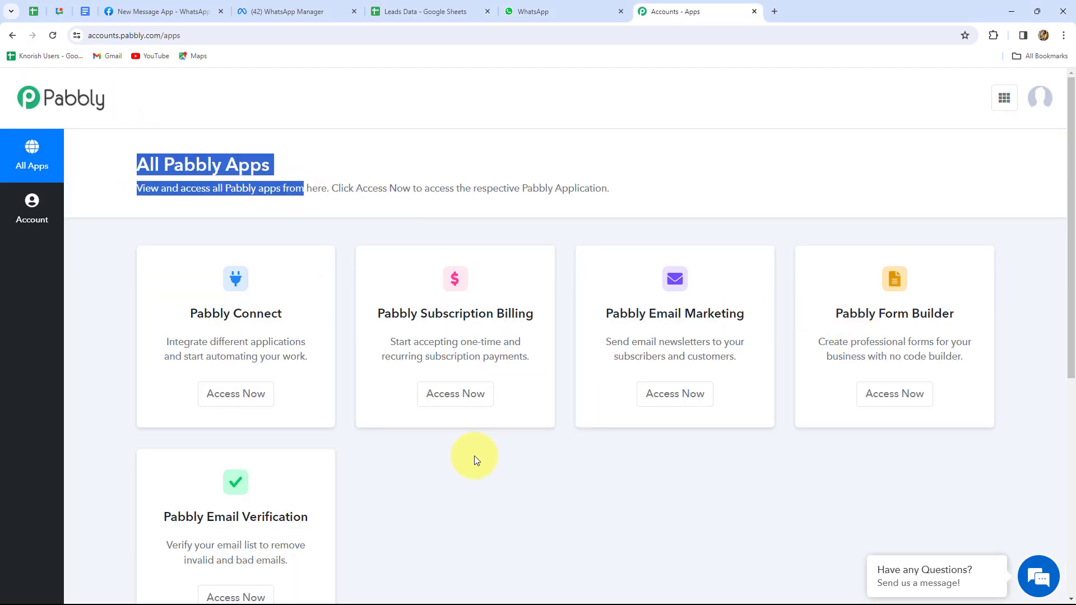
{"action": "scroll", "coordinate": [438, 518], "scroll_direction": "down", "scroll_amount": 3}
{"action": "left_click_drag", "start_coordinate": [199, 140], "coordinate": [240, 221]}
{"action": "left_click", "coordinate": [240, 224]}
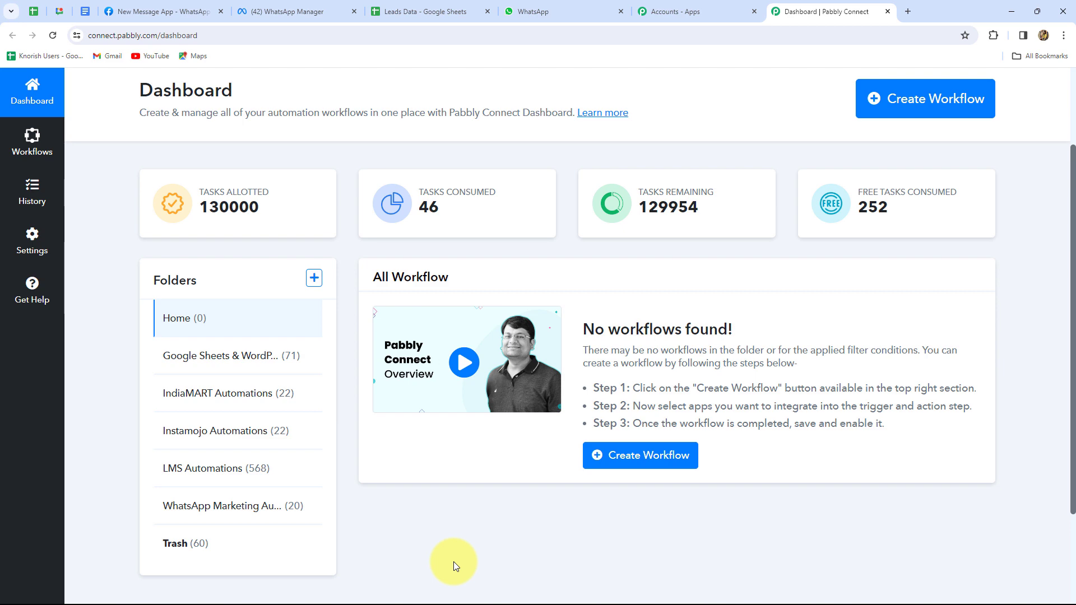
{"action": "scroll", "coordinate": [452, 562], "scroll_direction": "up", "scroll_amount": 1}
{"action": "scroll", "coordinate": [453, 561], "scroll_direction": "up", "scroll_amount": 2}
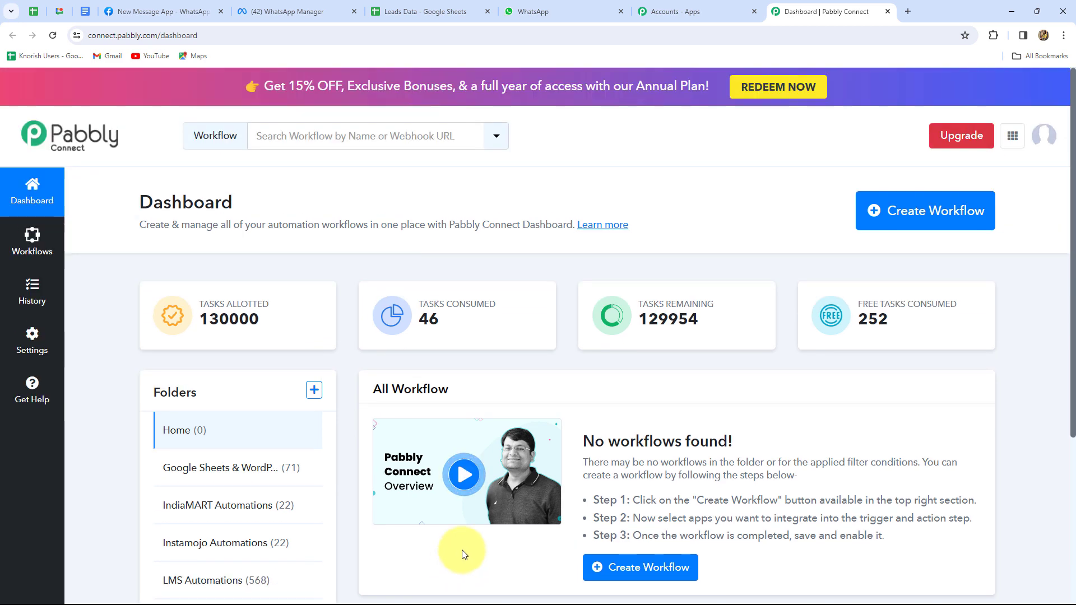
Create workflow 'Setting up WhatsApp Templates with OPT-OUT Options' in folder WhatsApp Marketing Automation
{"action": "left_click", "coordinate": [908, 223]}
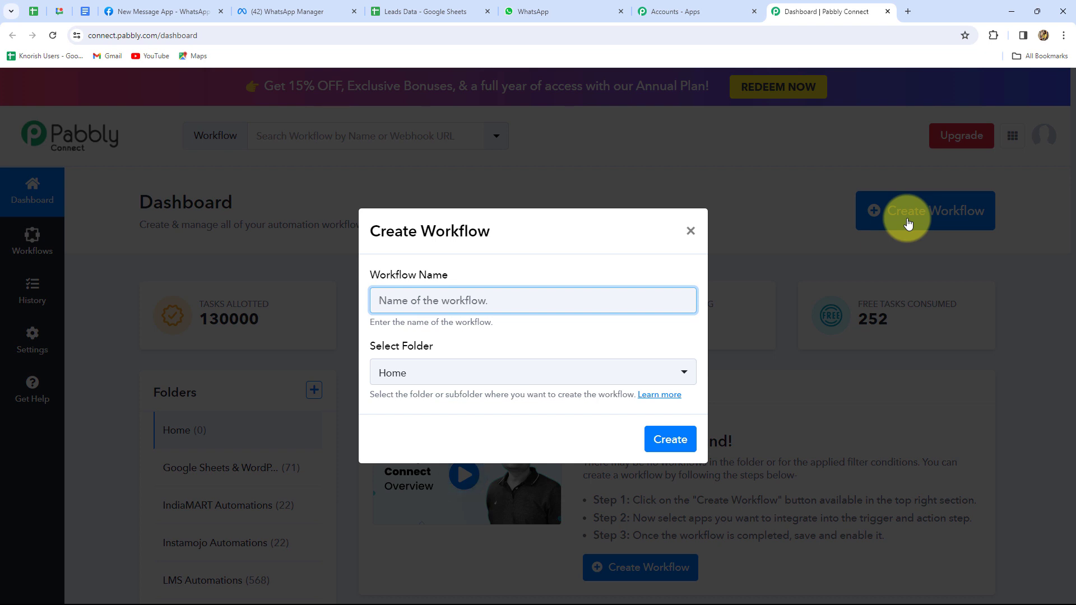
{"action": "left_click", "coordinate": [384, 305]}
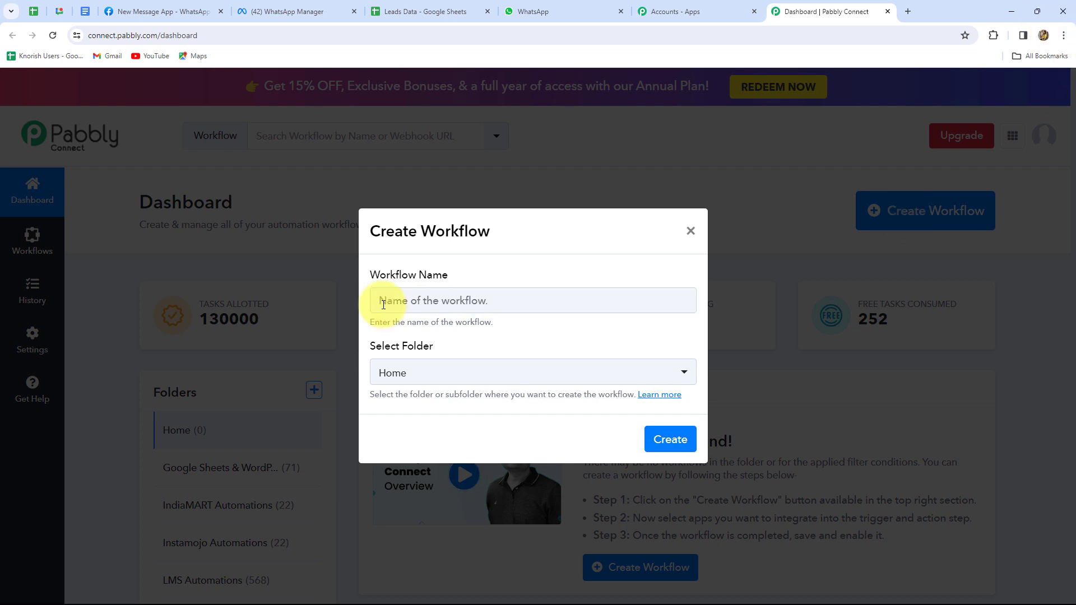
{"action": "left_click", "coordinate": [408, 300]}
{"action": "type", "text": "Setting up WhatsApp Templates with OPT-OUT Options"}
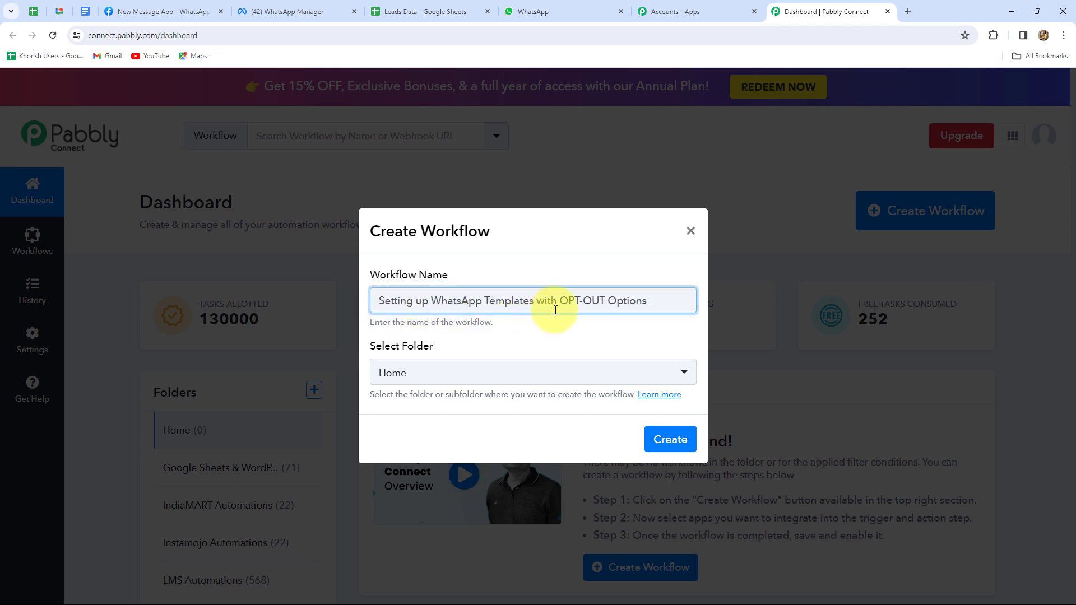
{"action": "left_click", "coordinate": [584, 378]}
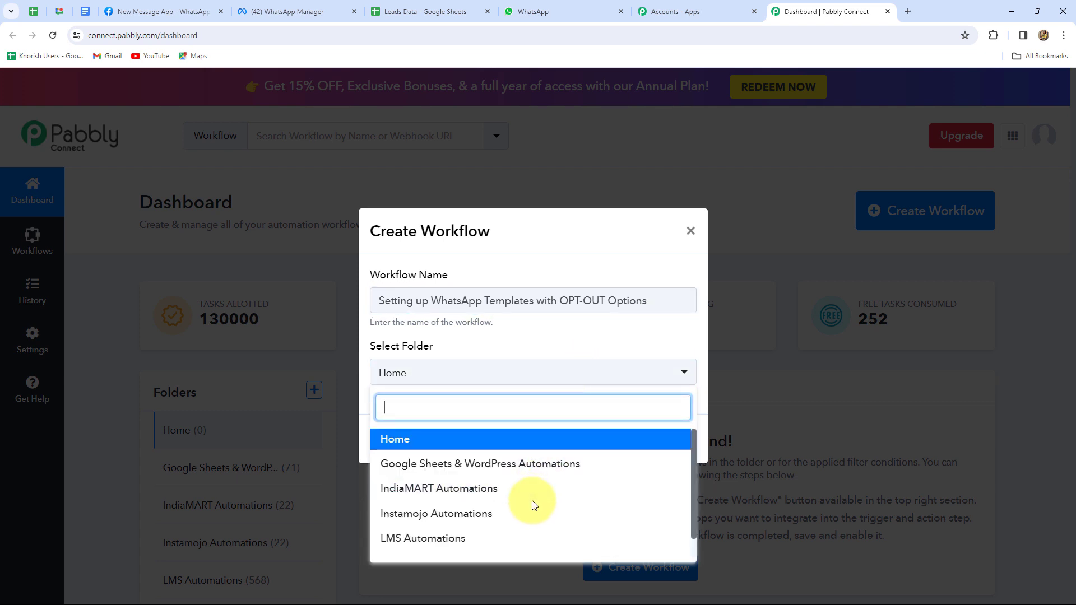
{"action": "scroll", "coordinate": [532, 499], "scroll_direction": "down", "scroll_amount": 1}
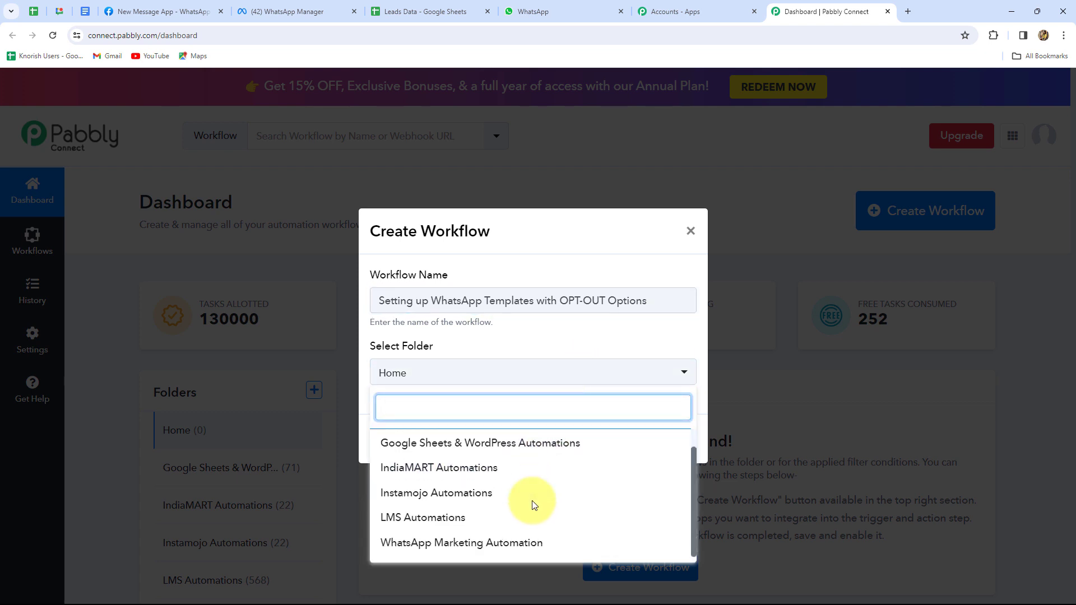
{"action": "left_click", "coordinate": [463, 543]}
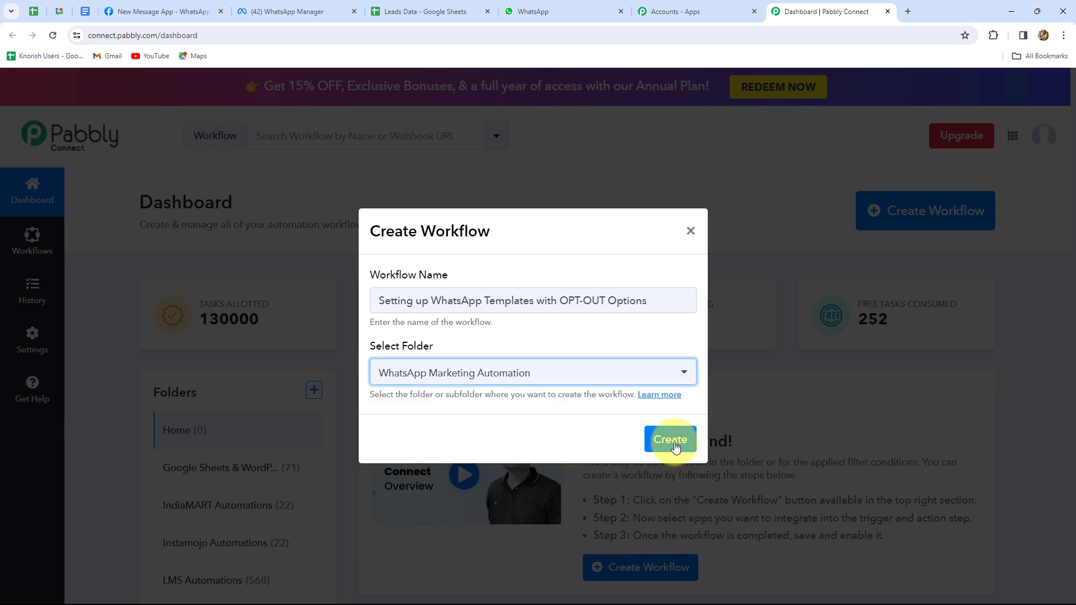
{"action": "left_click", "coordinate": [672, 441]}
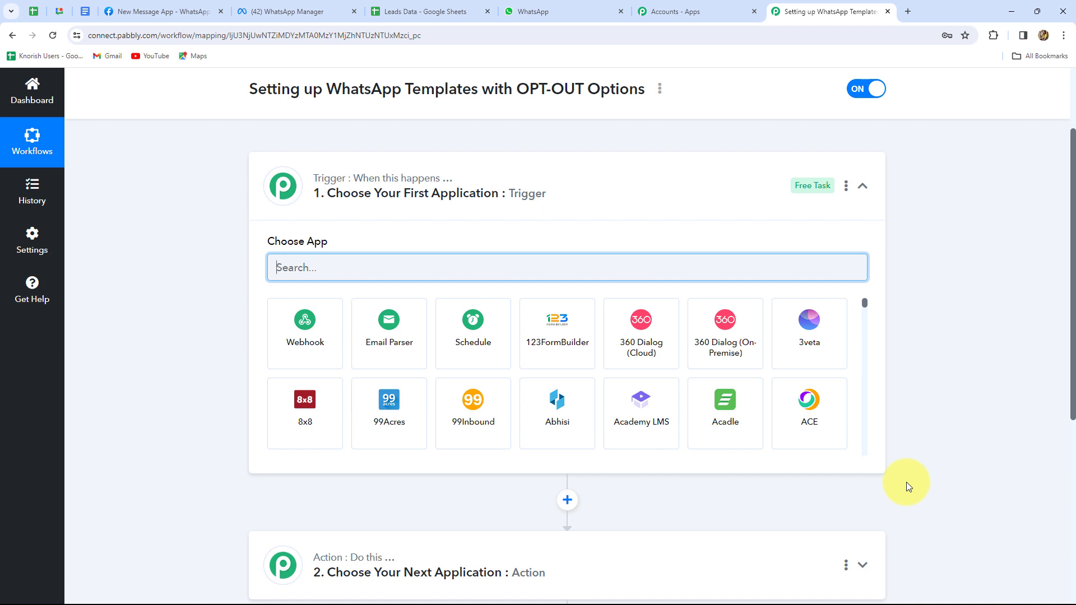
{"action": "scroll", "coordinate": [906, 482], "scroll_direction": "down", "scroll_amount": 2}
{"action": "scroll", "coordinate": [906, 482], "scroll_direction": "up", "scroll_amount": 1}
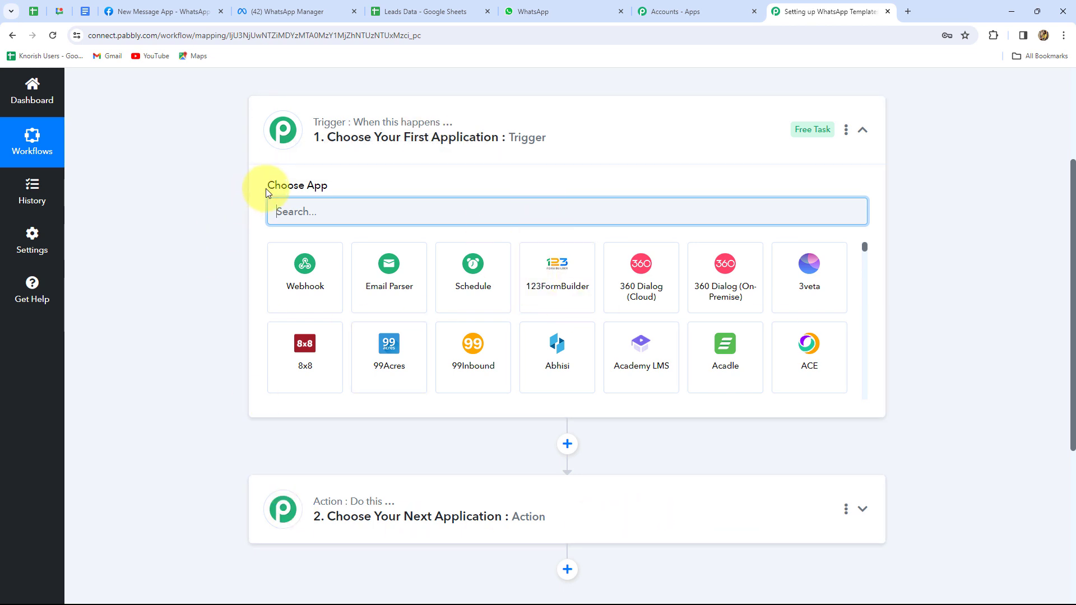
{"action": "mouse_move", "coordinate": [268, 189]}
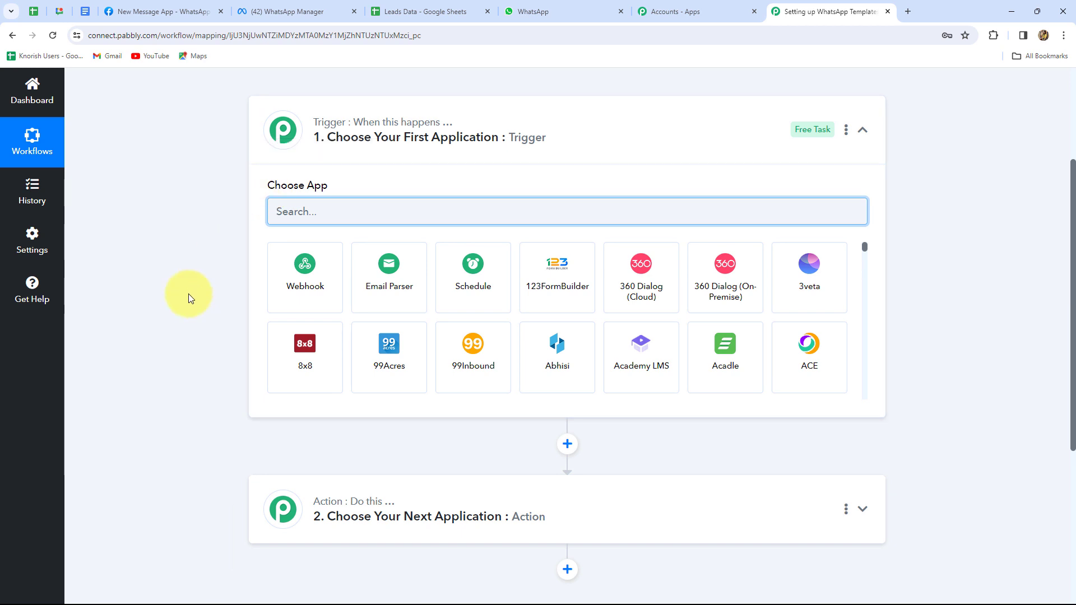
{"action": "left_click", "coordinate": [402, 8]}
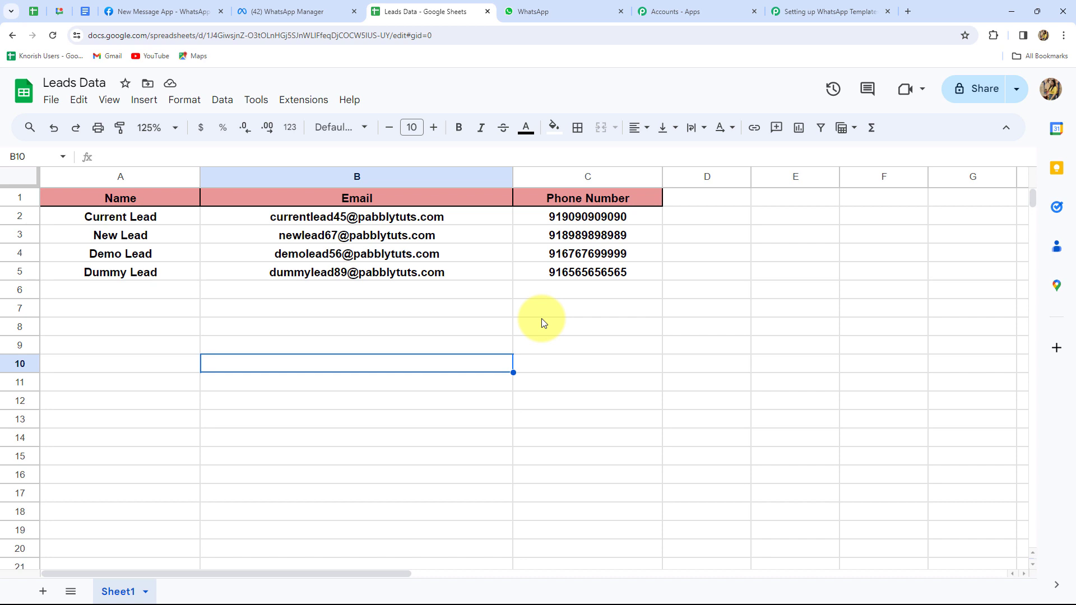
{"action": "left_click", "coordinate": [847, 10]}
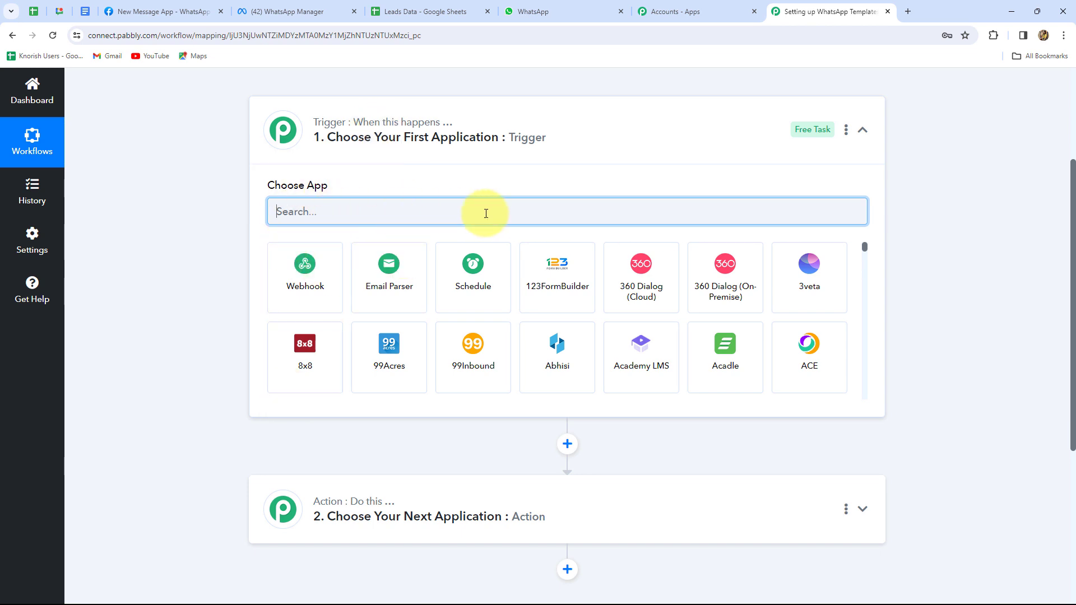
{"action": "scroll", "coordinate": [316, 477], "scroll_direction": "down", "scroll_amount": 2}
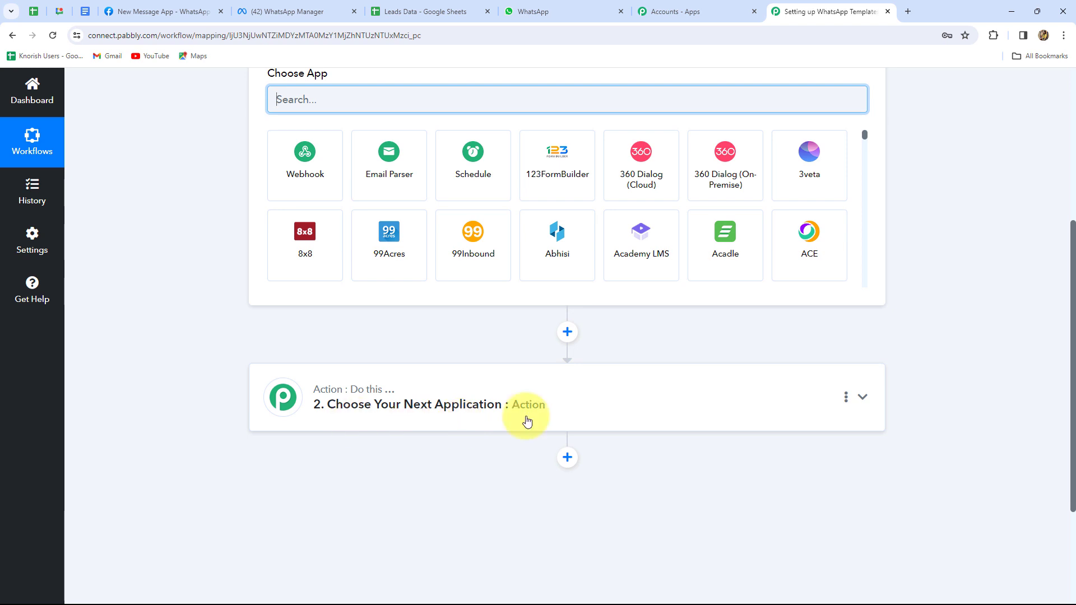
{"action": "scroll", "coordinate": [527, 421], "scroll_direction": "up", "scroll_amount": 2}
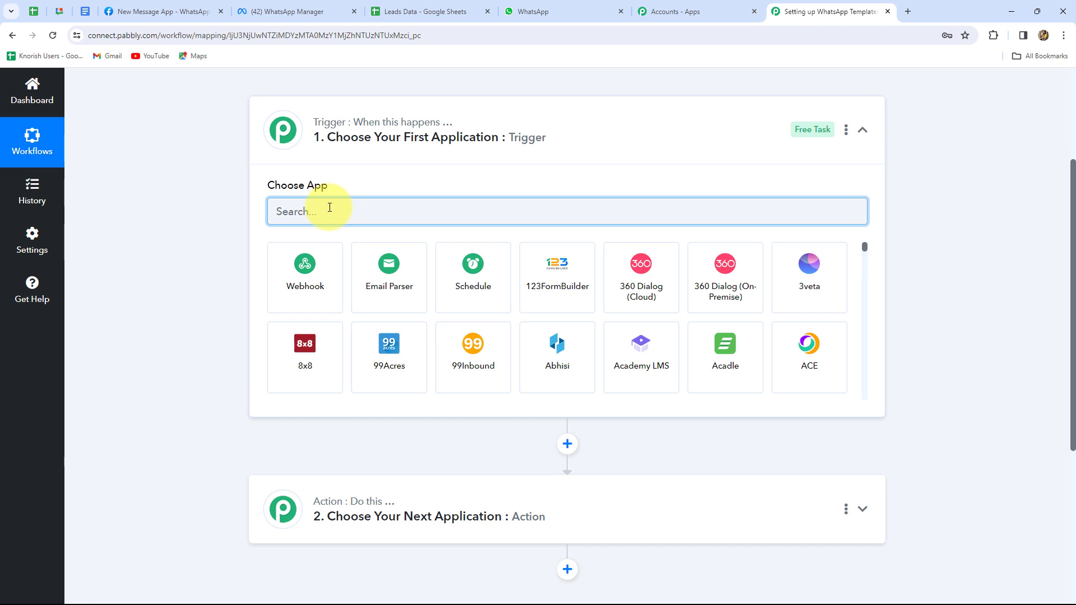
{"action": "left_click", "coordinate": [406, 13]}
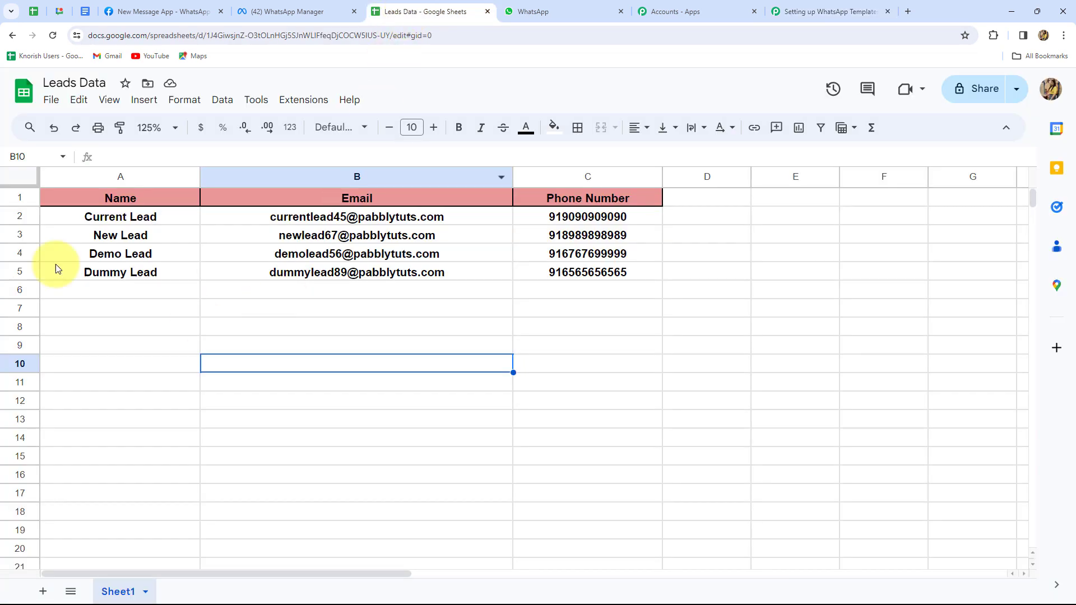
{"action": "left_click", "coordinate": [786, 14]}
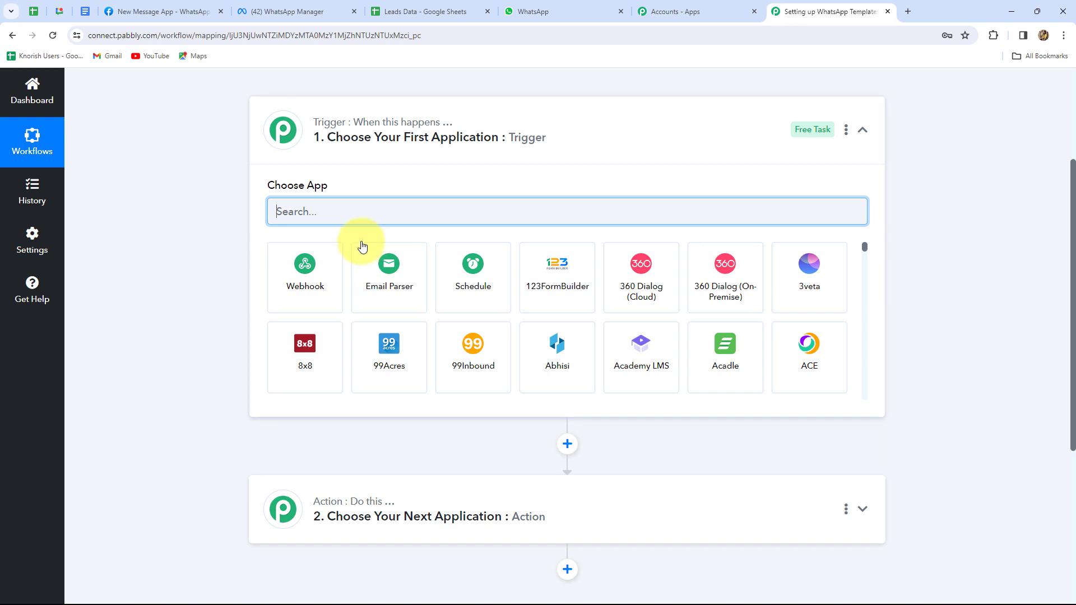
Set the trigger to Google Sheets with the New or Updated Spreadsheet Row event
{"action": "type", "text": "Goo"}
{"action": "scroll", "coordinate": [504, 392], "scroll_direction": "up", "scroll_amount": 3}
{"action": "left_click", "coordinate": [650, 524]}
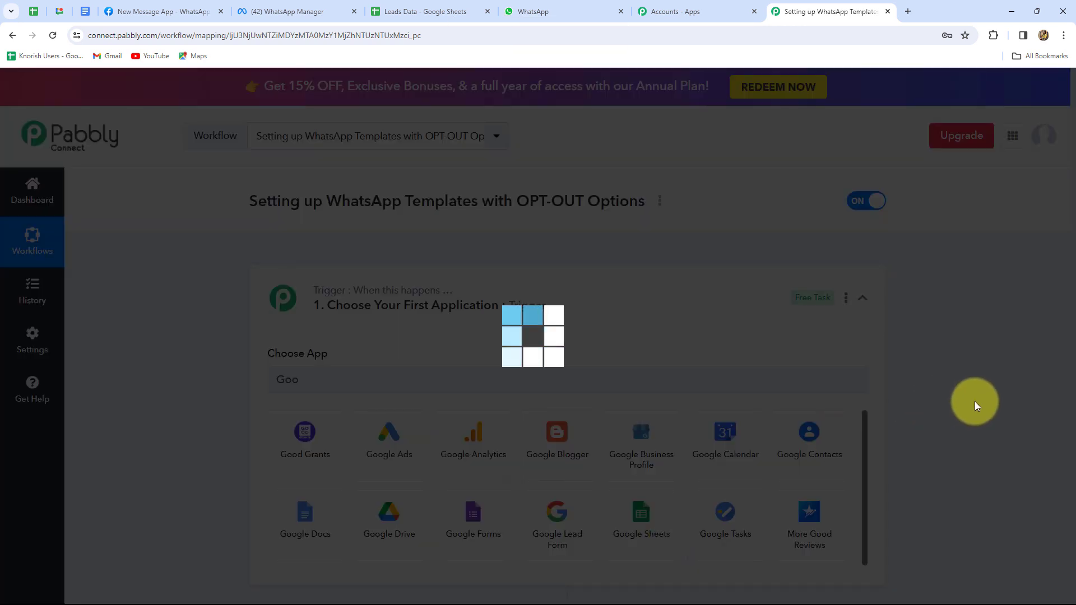
{"action": "scroll", "coordinate": [805, 363], "scroll_direction": "down", "scroll_amount": 3}
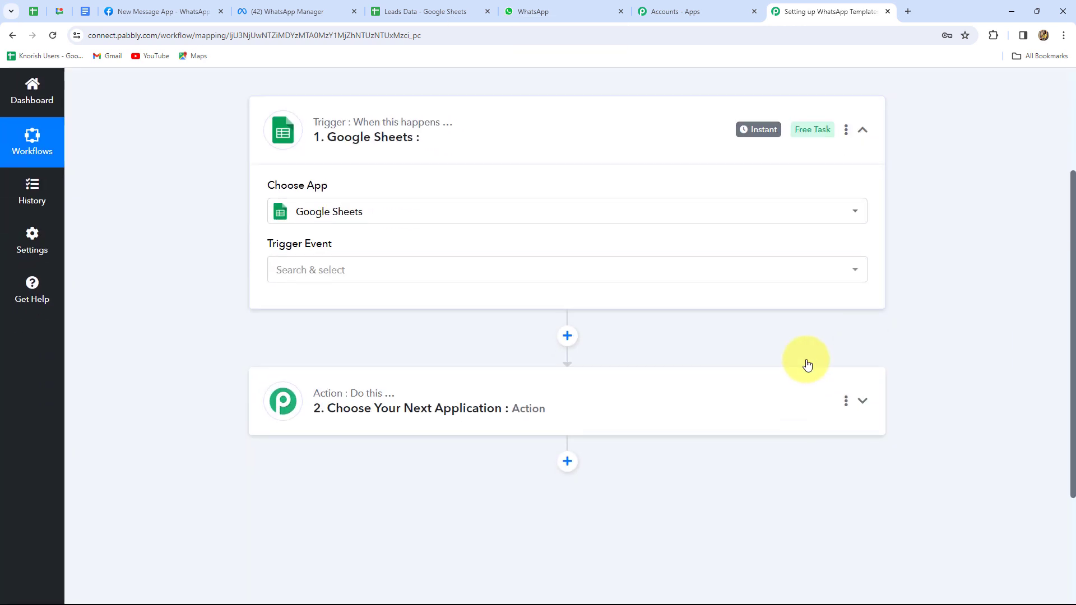
{"action": "left_click", "coordinate": [414, 280]}
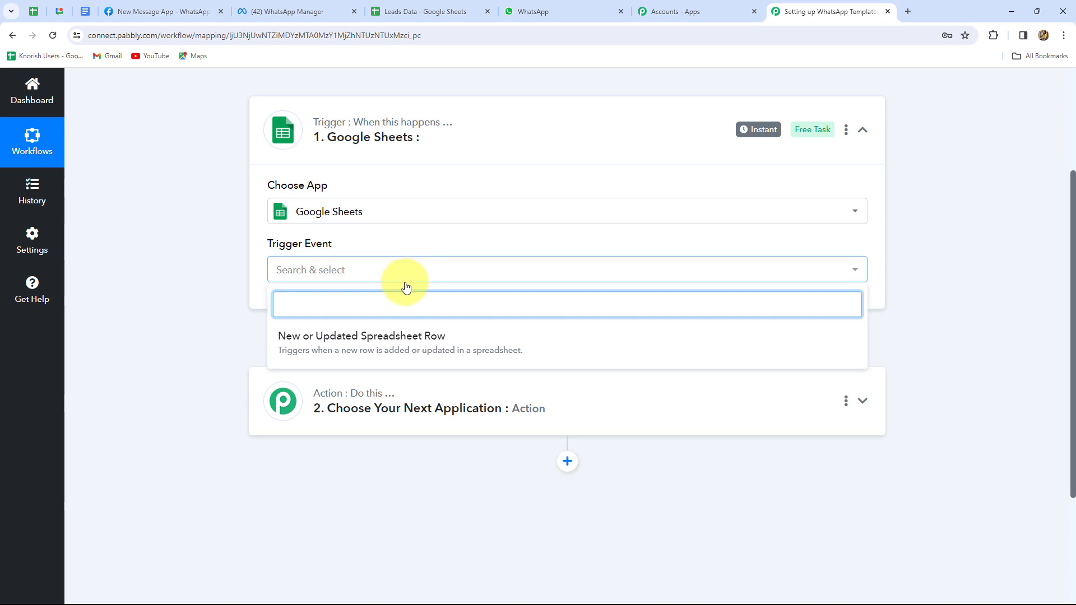
{"action": "left_click", "coordinate": [348, 350]}
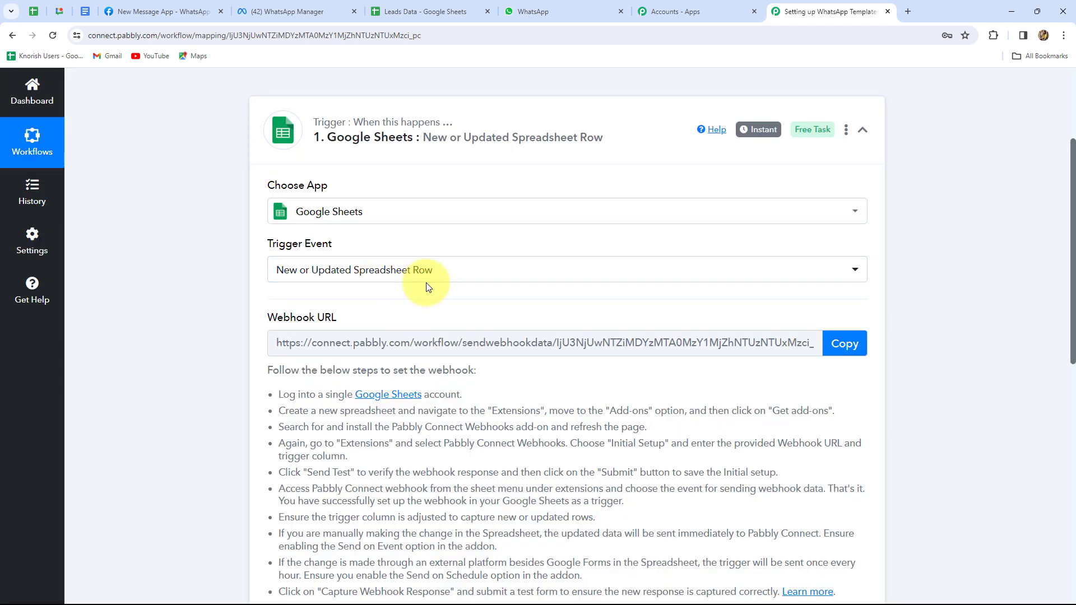
Copy the trigger's webhook URL and switch to the Leads Data spreadsheet
{"action": "scroll", "coordinate": [420, 300], "scroll_direction": "down", "scroll_amount": 2}
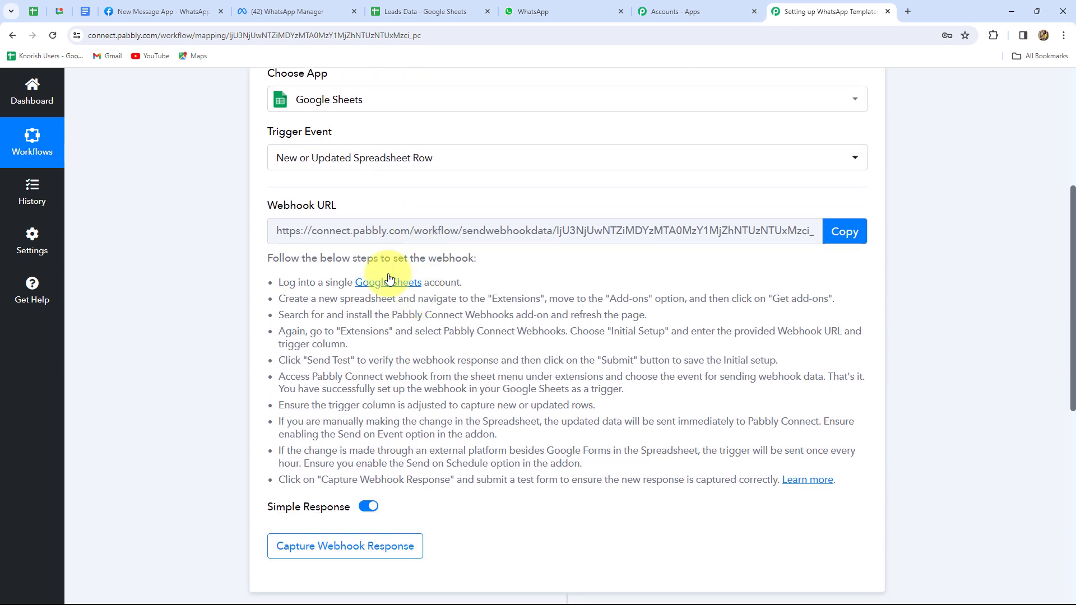
{"action": "left_click_drag", "start_coordinate": [279, 282], "coordinate": [508, 477]}
{"action": "left_click", "coordinate": [511, 489]}
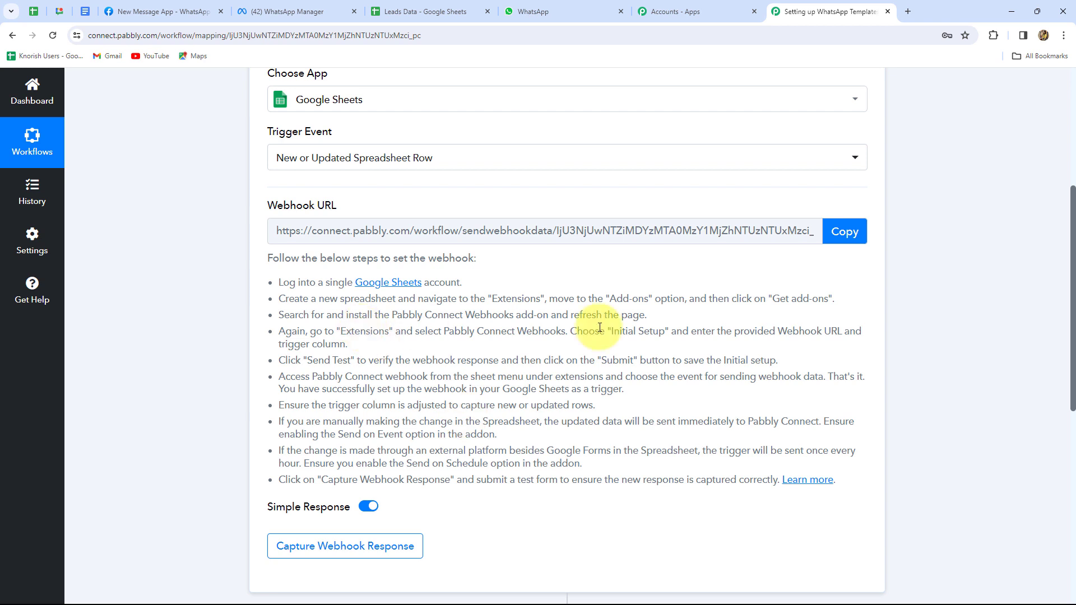
{"action": "scroll", "coordinate": [667, 503], "scroll_direction": "up", "scroll_amount": 2}
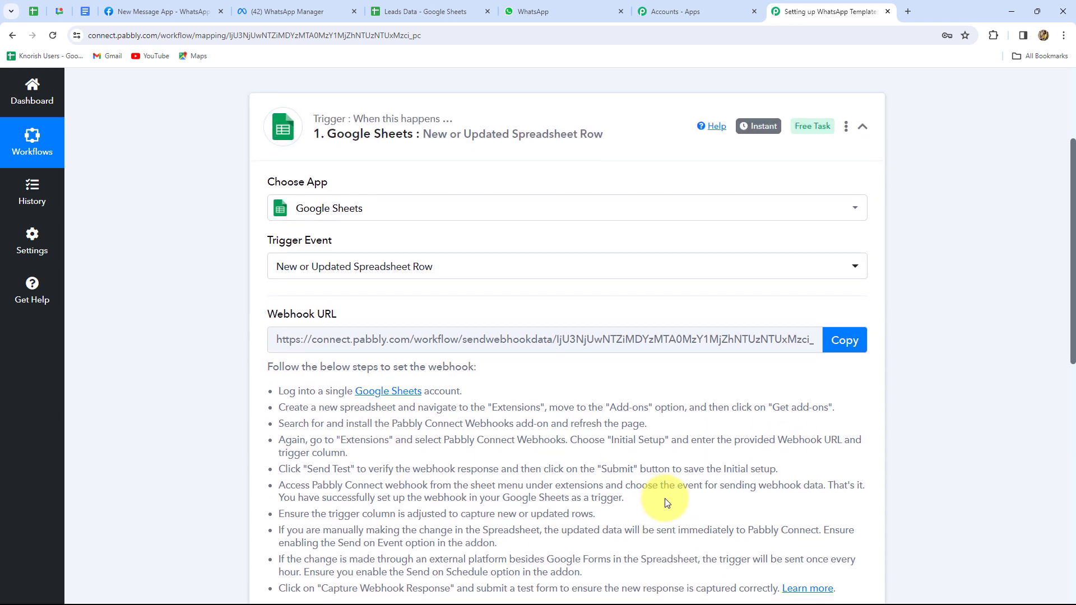
{"action": "scroll", "coordinate": [666, 500], "scroll_direction": "down", "scroll_amount": 1}
{"action": "left_click", "coordinate": [842, 288]}
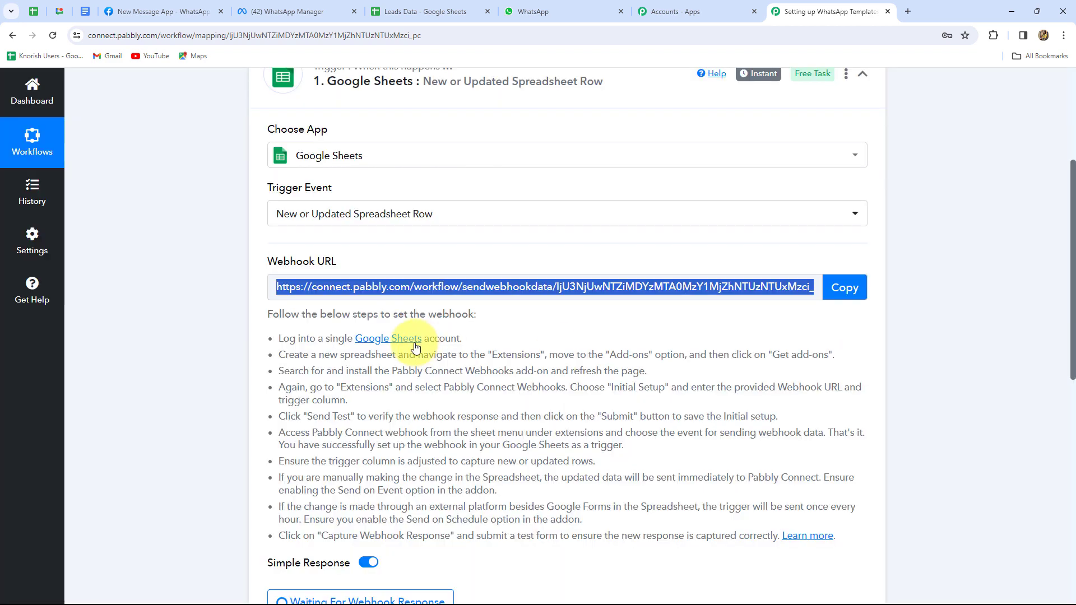
{"action": "scroll", "coordinate": [734, 326], "scroll_direction": "down", "scroll_amount": 2}
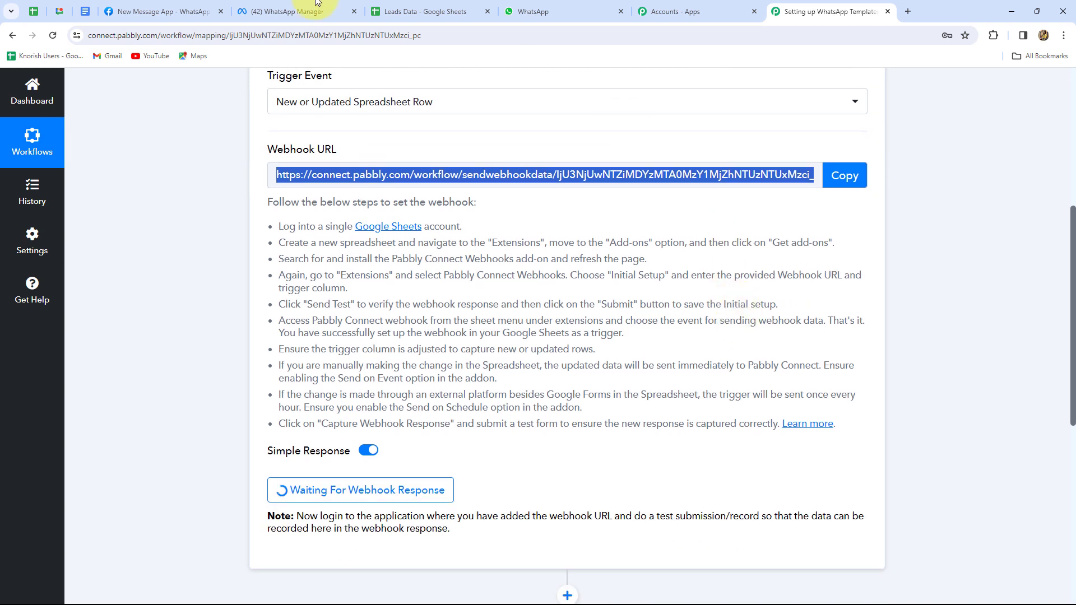
{"action": "left_click", "coordinate": [422, 15]}
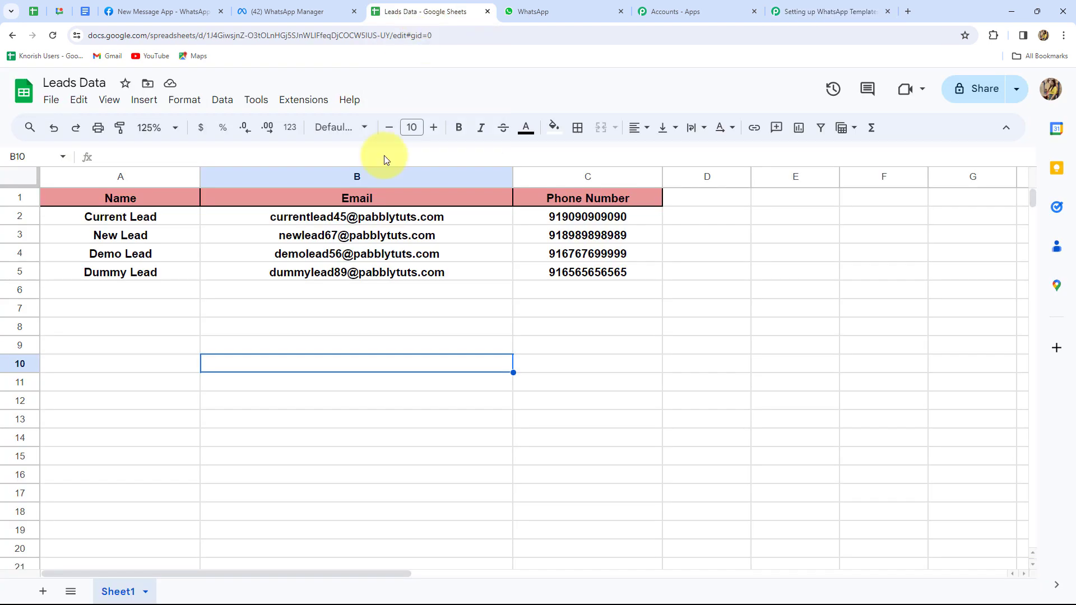
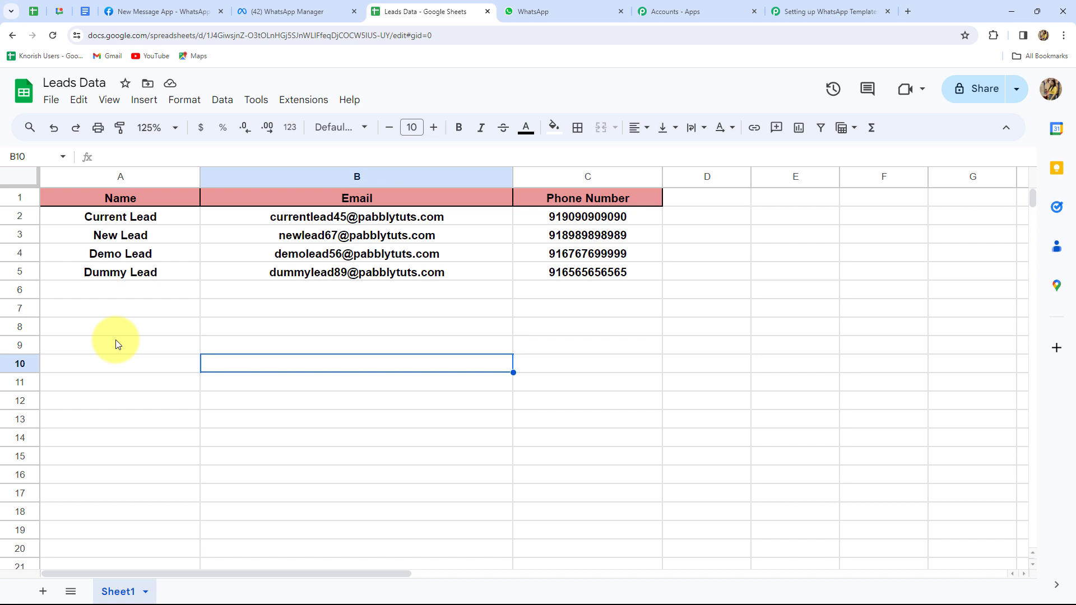
{"action": "left_click", "coordinate": [301, 99]}
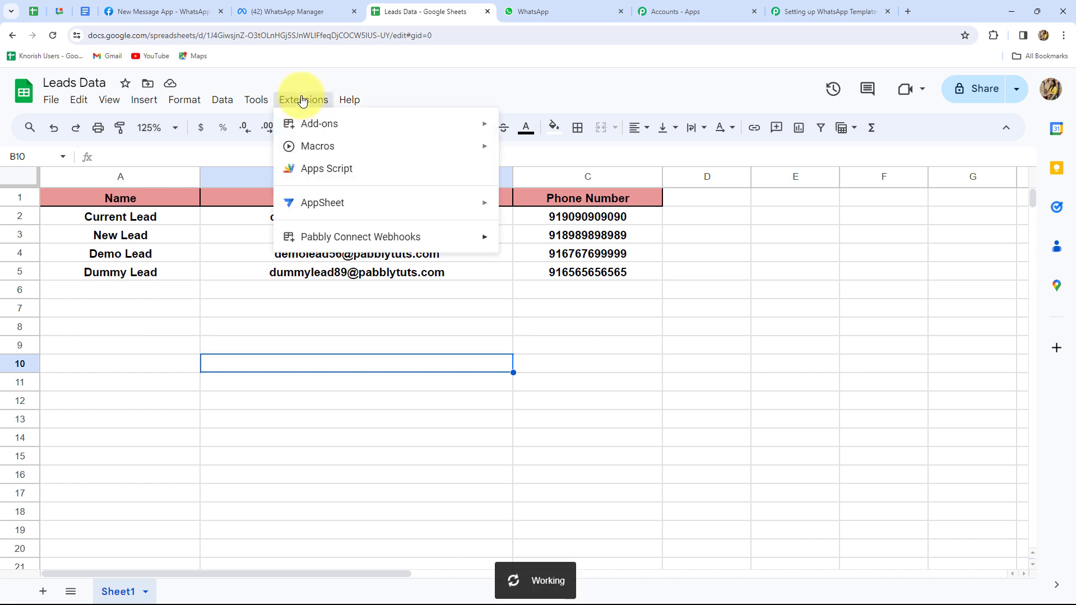
{"action": "mouse_move", "coordinate": [305, 125]}
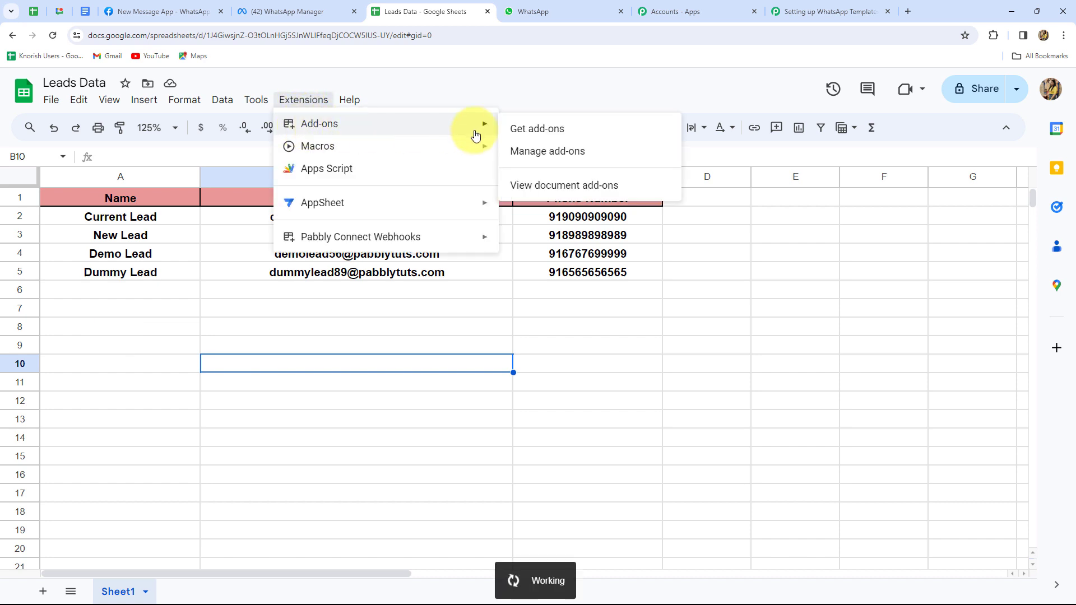
{"action": "left_click", "coordinate": [524, 132]}
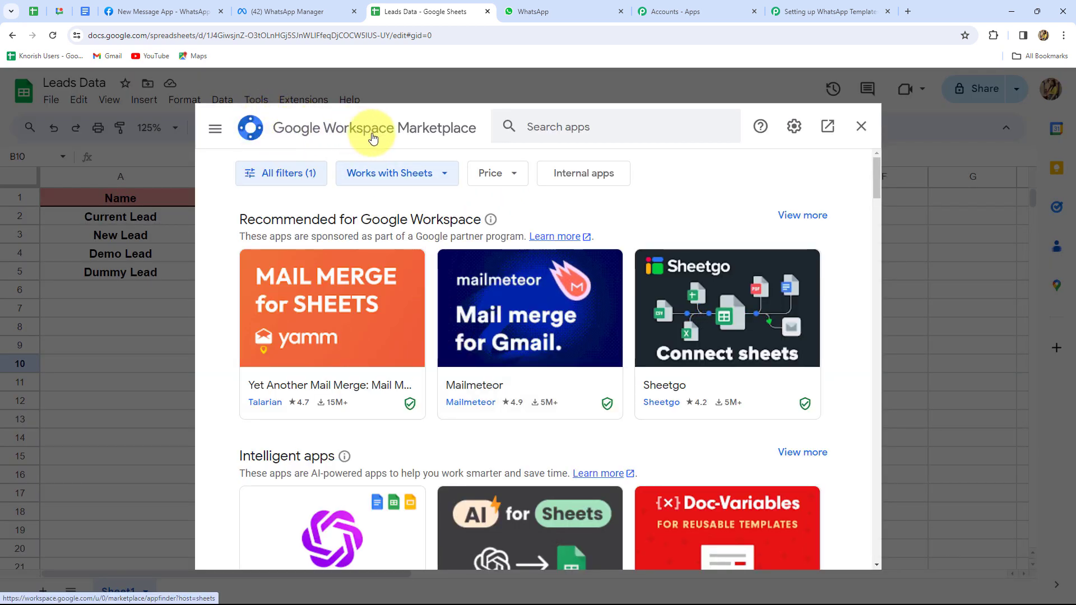
{"action": "left_click", "coordinate": [538, 127]}
{"action": "type", "text": "Pabb"}
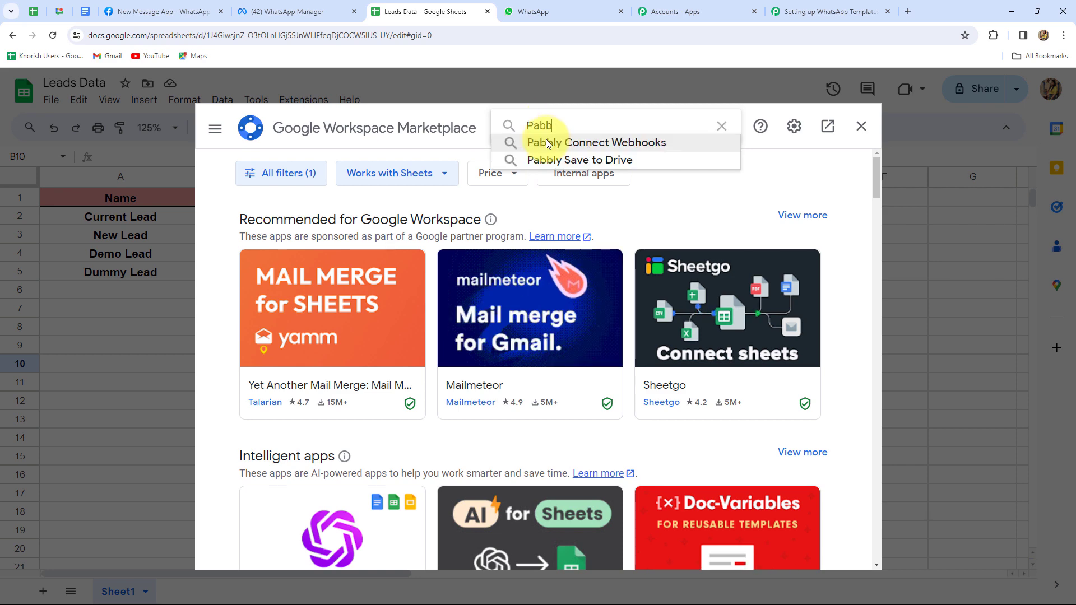
{"action": "left_click", "coordinate": [544, 143]}
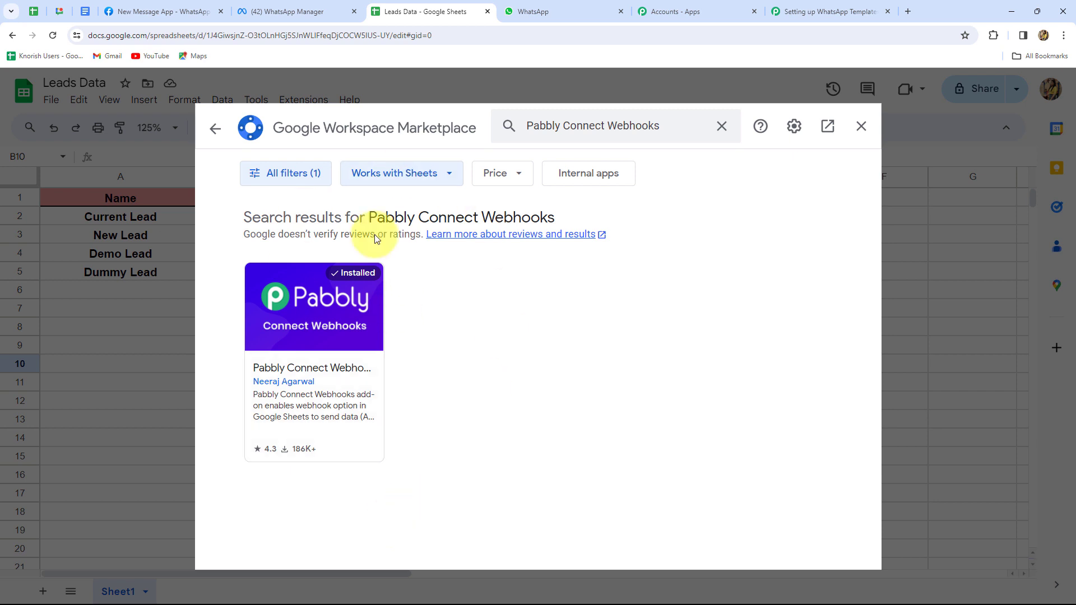
{"action": "left_click", "coordinate": [862, 131]}
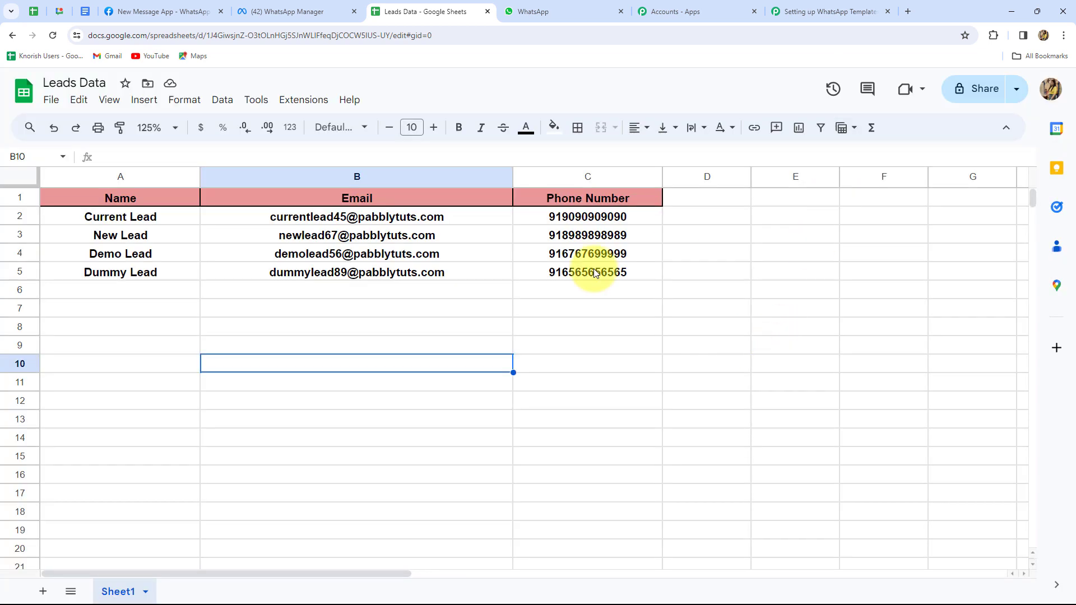
Start the Pabbly Connect Webhooks initial setup and paste in the Pabbly webhook URL
{"action": "left_click", "coordinate": [297, 105]}
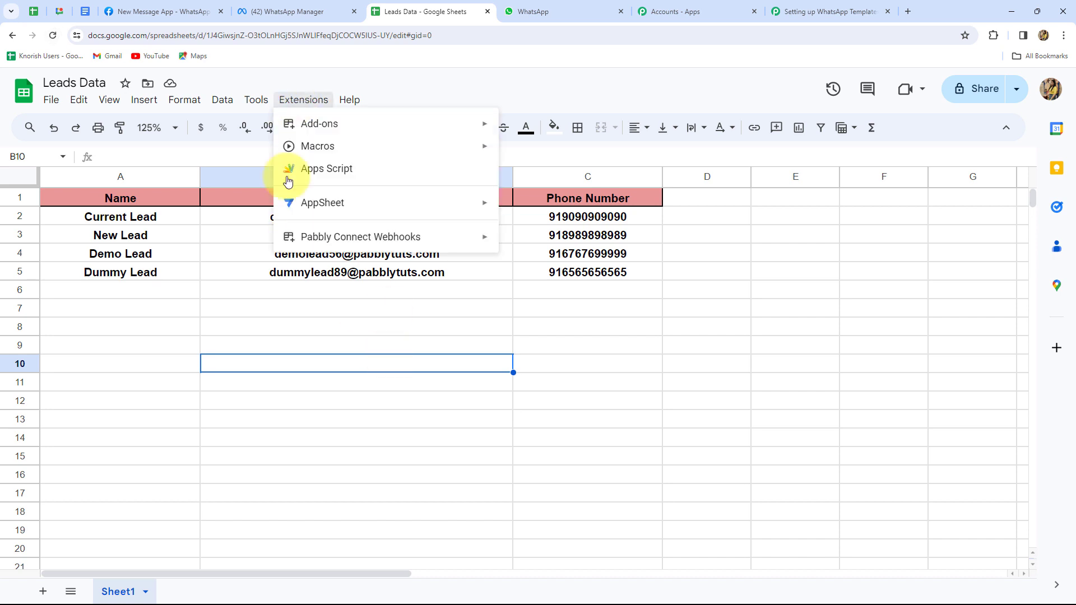
{"action": "mouse_move", "coordinate": [293, 247]}
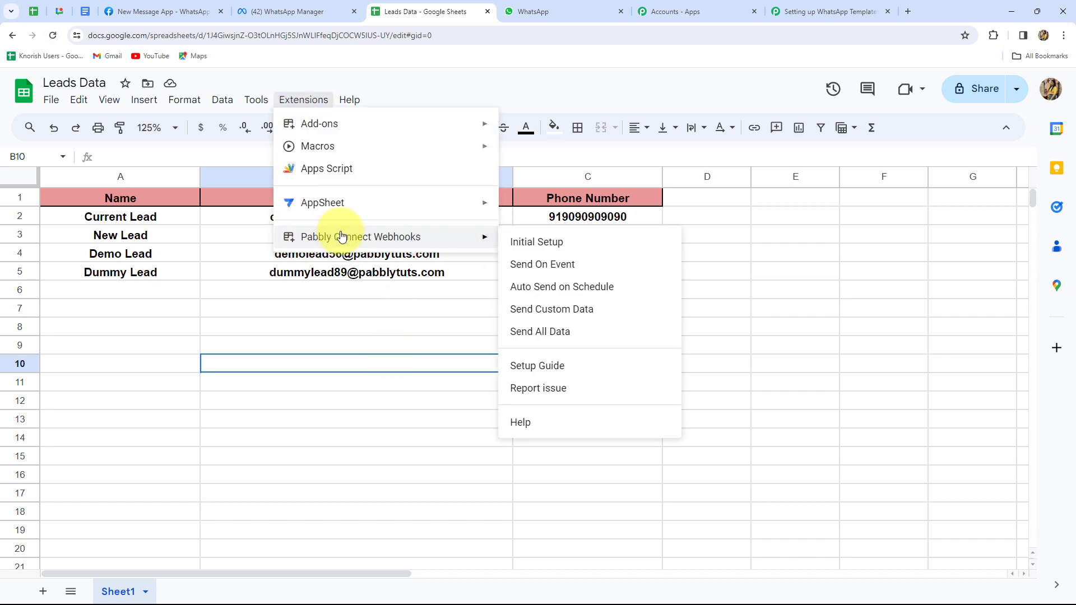
{"action": "left_click", "coordinate": [518, 243]}
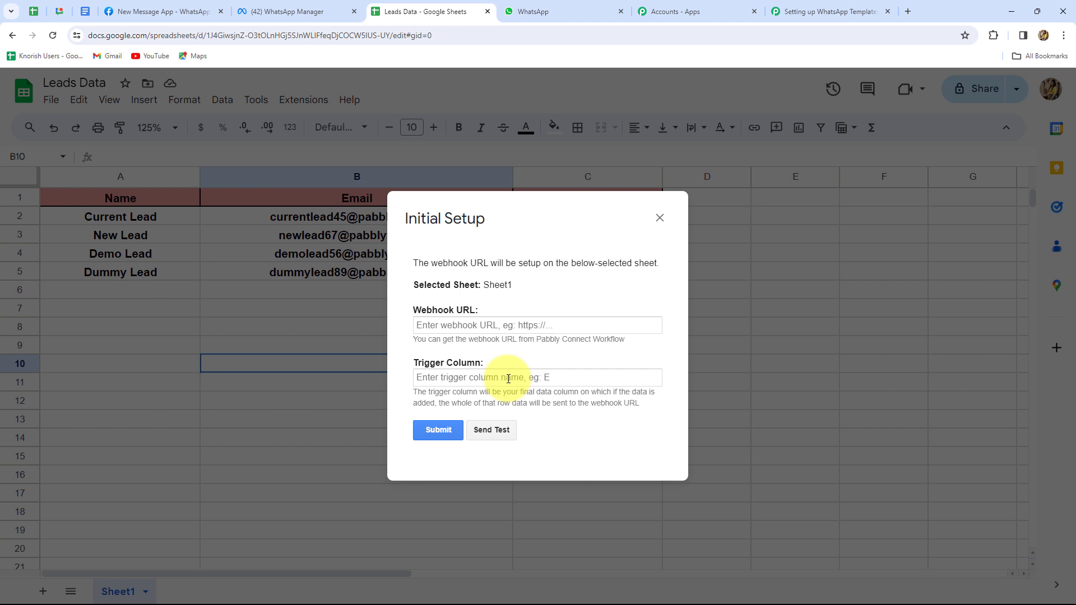
{"action": "left_click", "coordinate": [480, 327]}
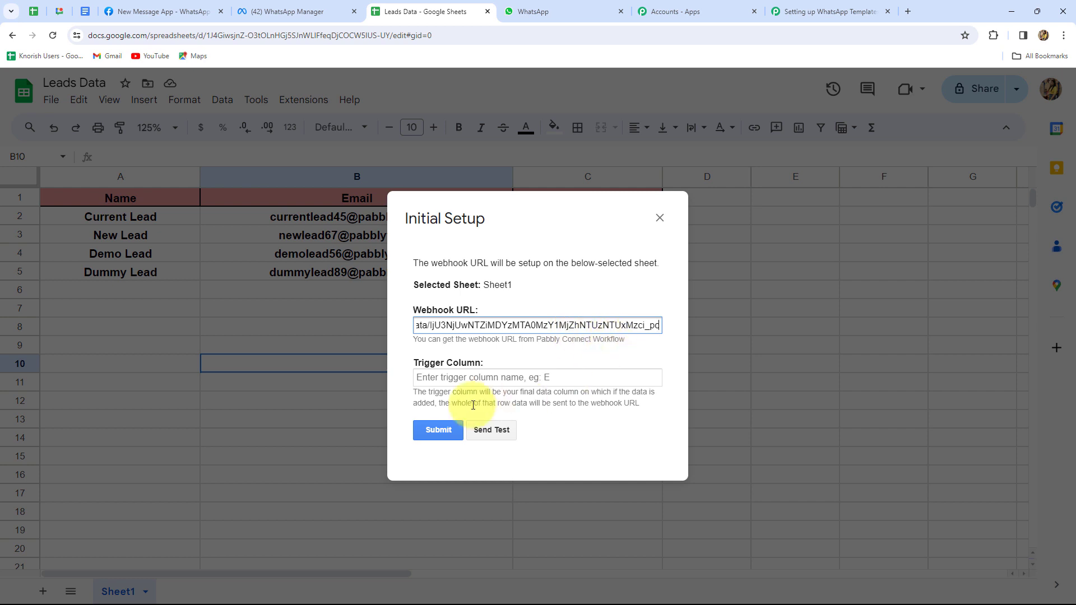
{"action": "left_click", "coordinate": [511, 369]}
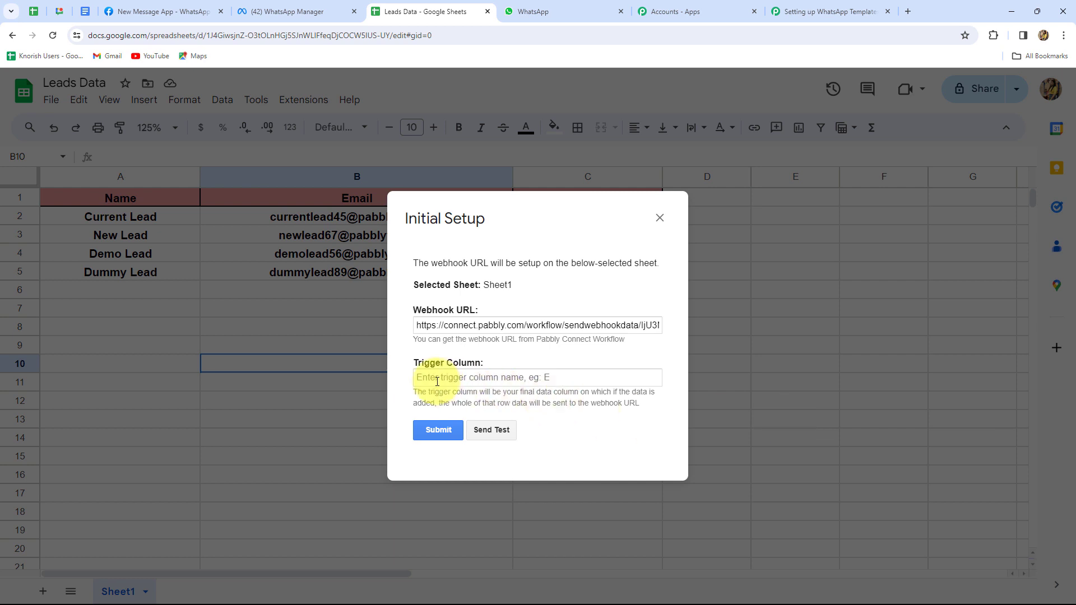
Set trigger column C, send test data, and submit the setup for Sheet1
{"action": "left_click", "coordinate": [437, 382]}
{"action": "key", "text": "Caps_Lock"}
{"action": "type", "text": "C"}
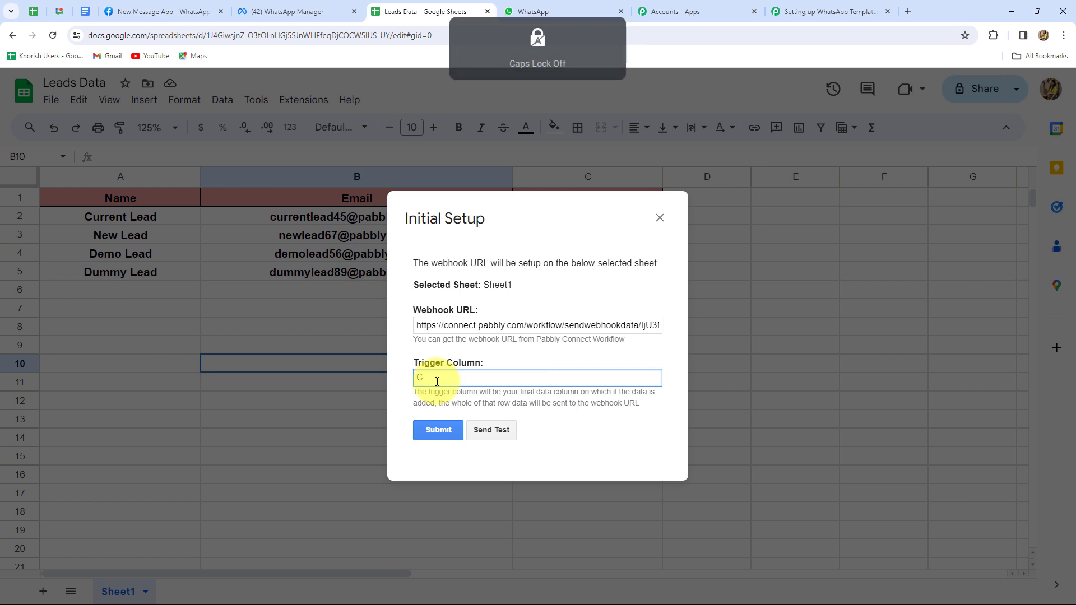
{"action": "left_click", "coordinate": [480, 429]}
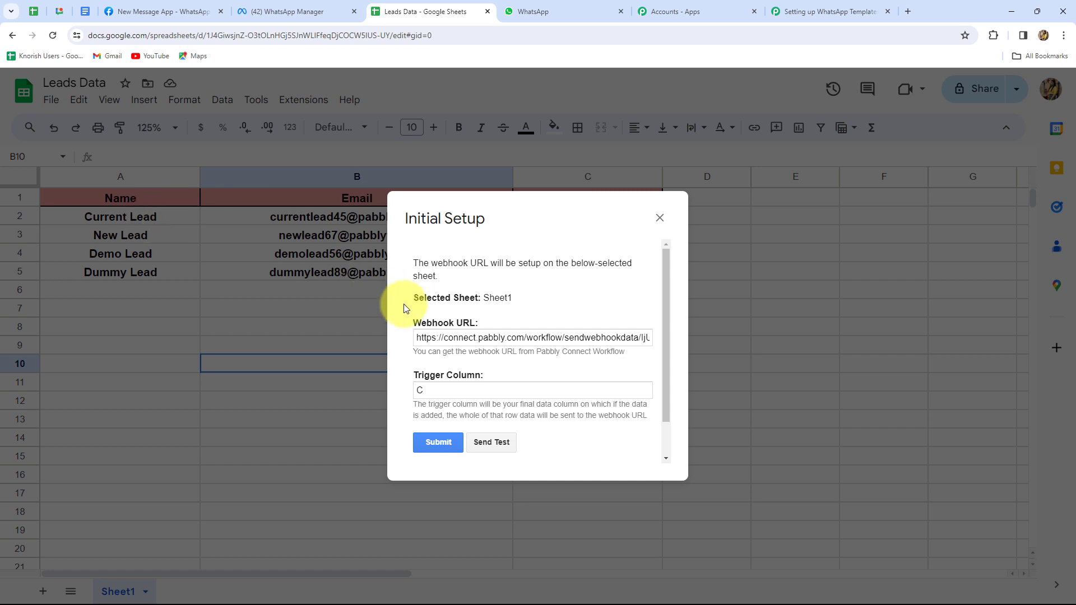
{"action": "scroll", "coordinate": [549, 448], "scroll_direction": "down", "scroll_amount": 1}
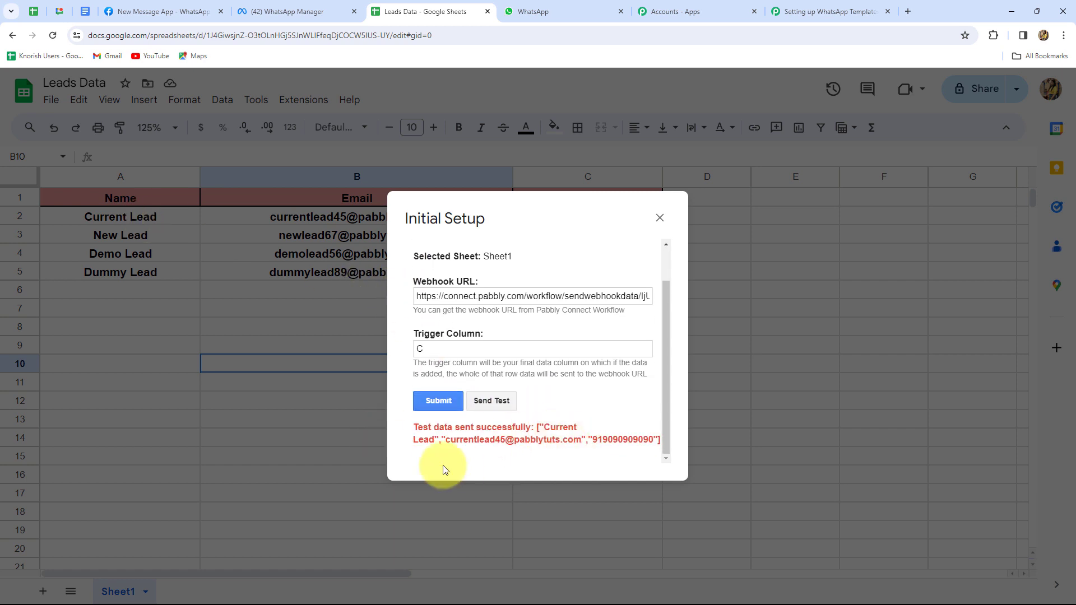
{"action": "left_click", "coordinate": [426, 402]}
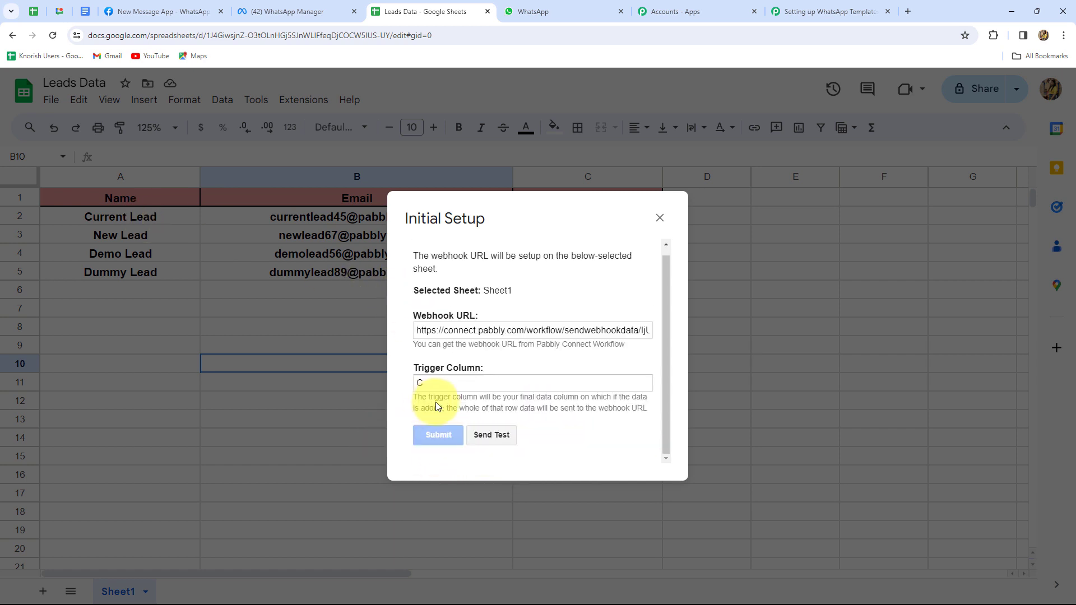
{"action": "left_click_drag", "start_coordinate": [441, 440], "coordinate": [547, 440]}
Close the setup window and review the test data received in Pabbly, including trigger column C
{"action": "left_click", "coordinate": [659, 218]}
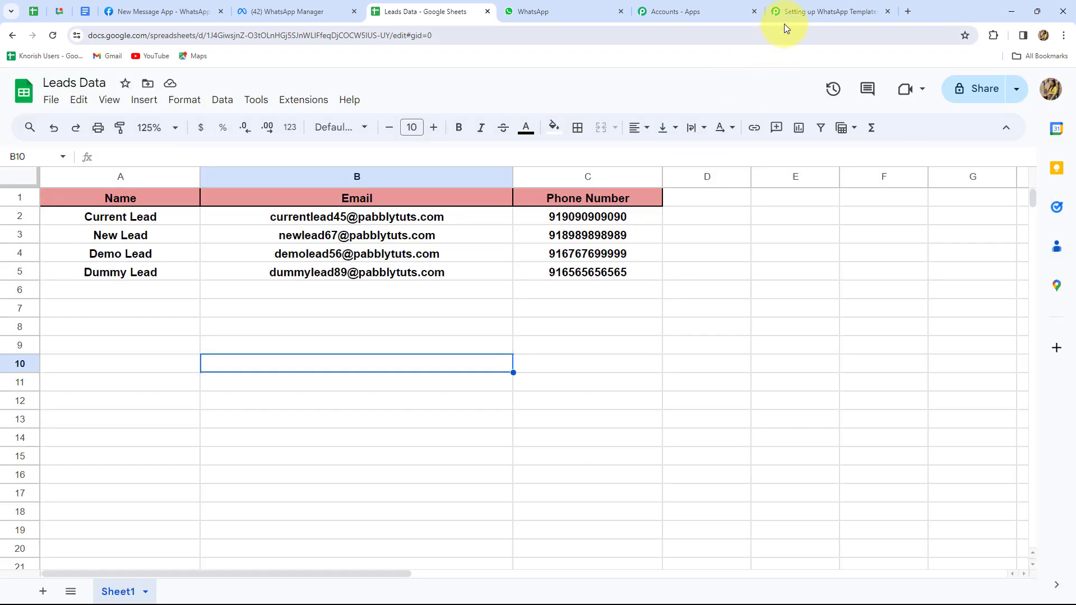
{"action": "left_click", "coordinate": [818, 11]}
{"action": "scroll", "coordinate": [907, 308], "scroll_direction": "down", "scroll_amount": 10}
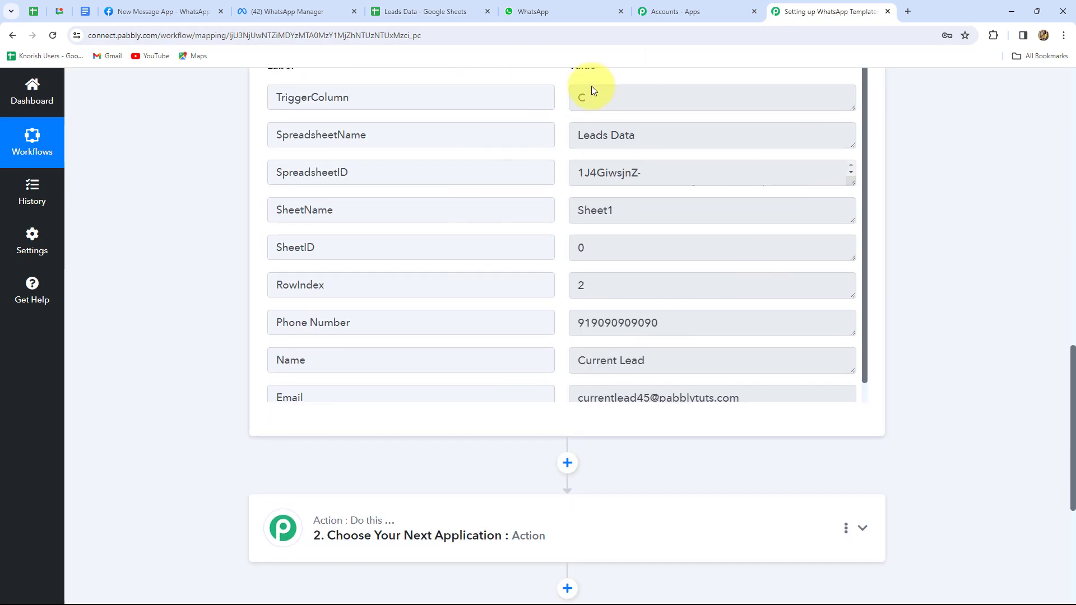
{"action": "scroll", "coordinate": [742, 381], "scroll_direction": "up", "scroll_amount": 2}
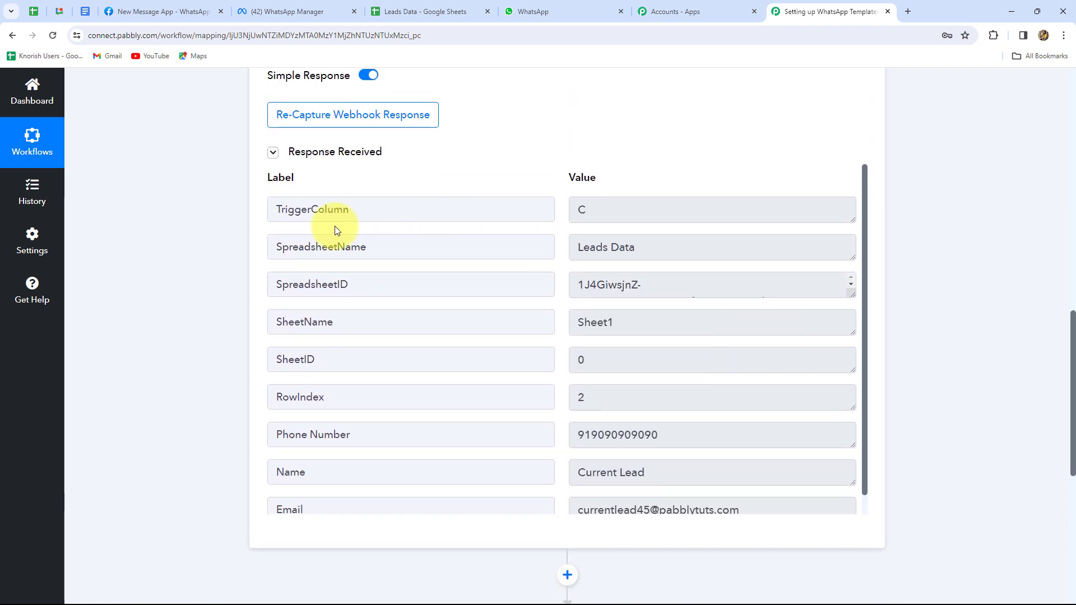
{"action": "left_click_drag", "start_coordinate": [631, 209], "coordinate": [563, 209]}
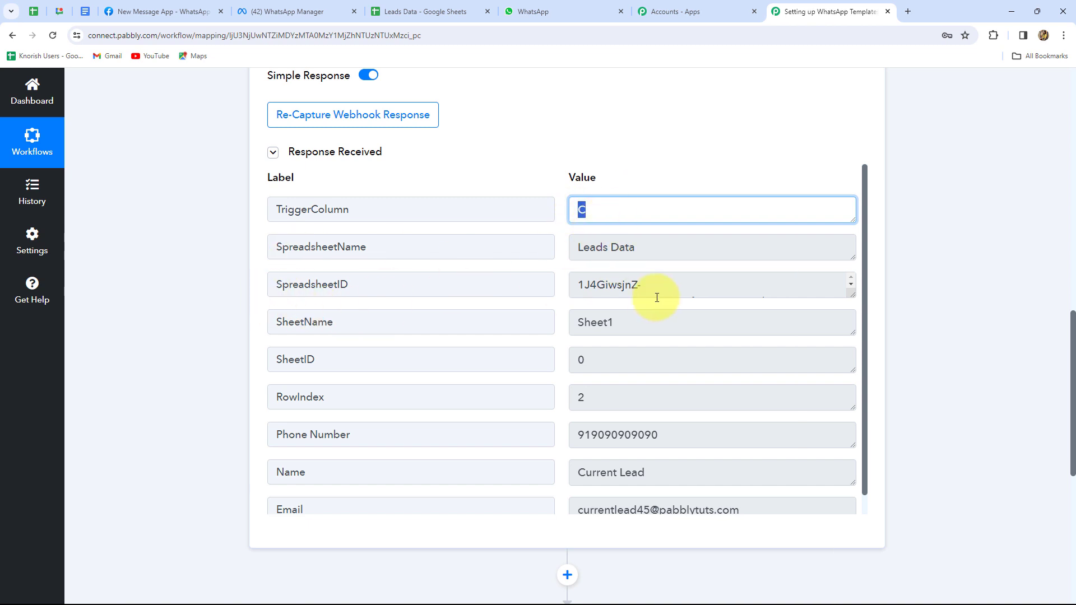
{"action": "scroll", "coordinate": [655, 296], "scroll_direction": "down", "scroll_amount": 1}
{"action": "scroll", "coordinate": [723, 327], "scroll_direction": "down", "scroll_amount": 1}
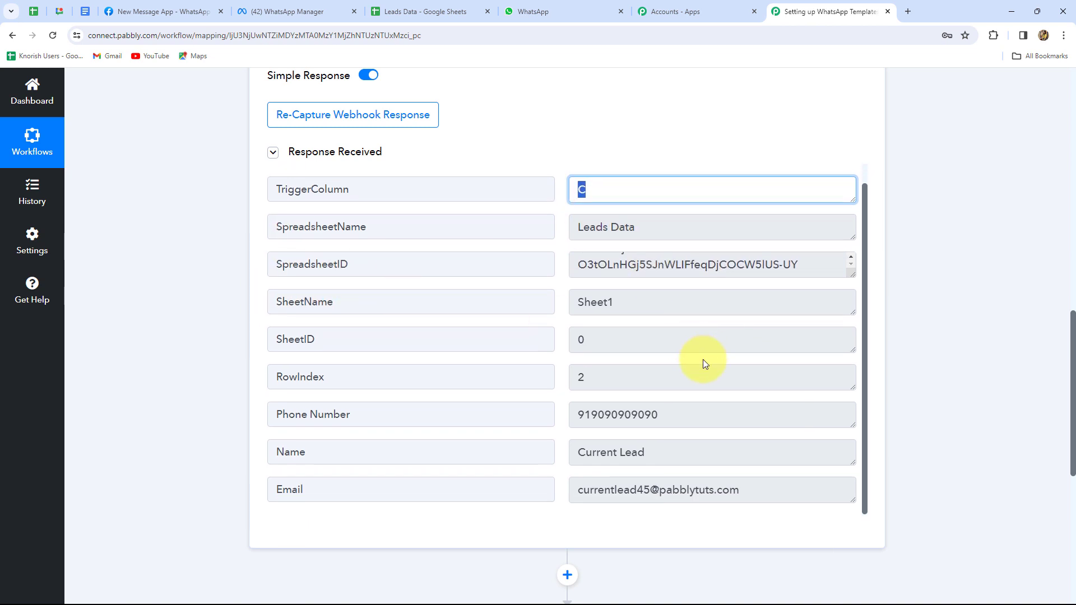
{"action": "scroll", "coordinate": [698, 361], "scroll_direction": "down", "scroll_amount": 2}
Compare the received fields with the Current Lead entry in row 2 of Leads Data
{"action": "left_click", "coordinate": [396, 12]}
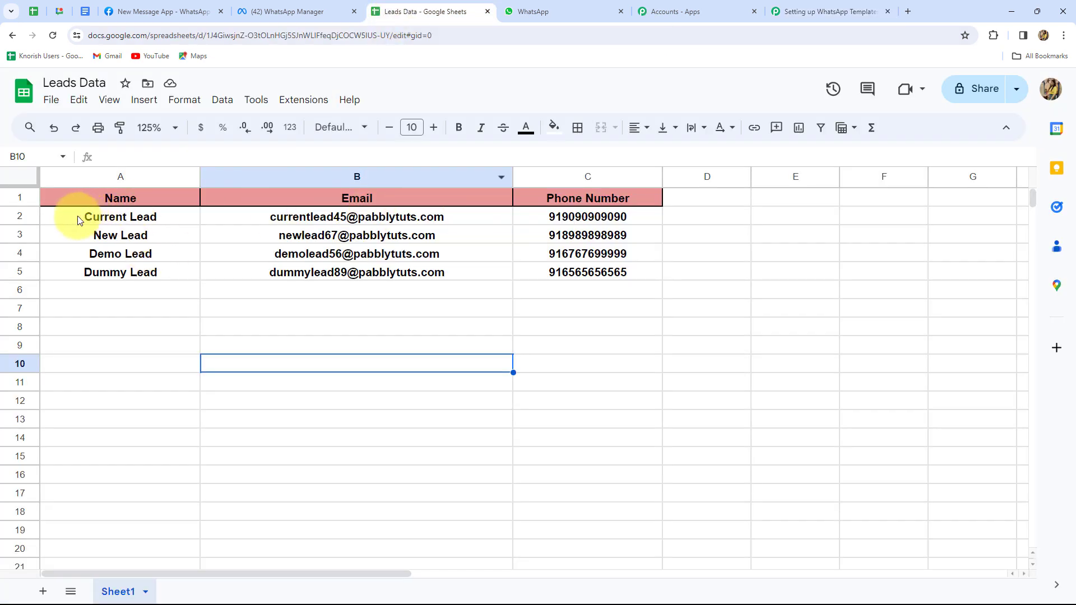
{"action": "left_click", "coordinate": [58, 222]}
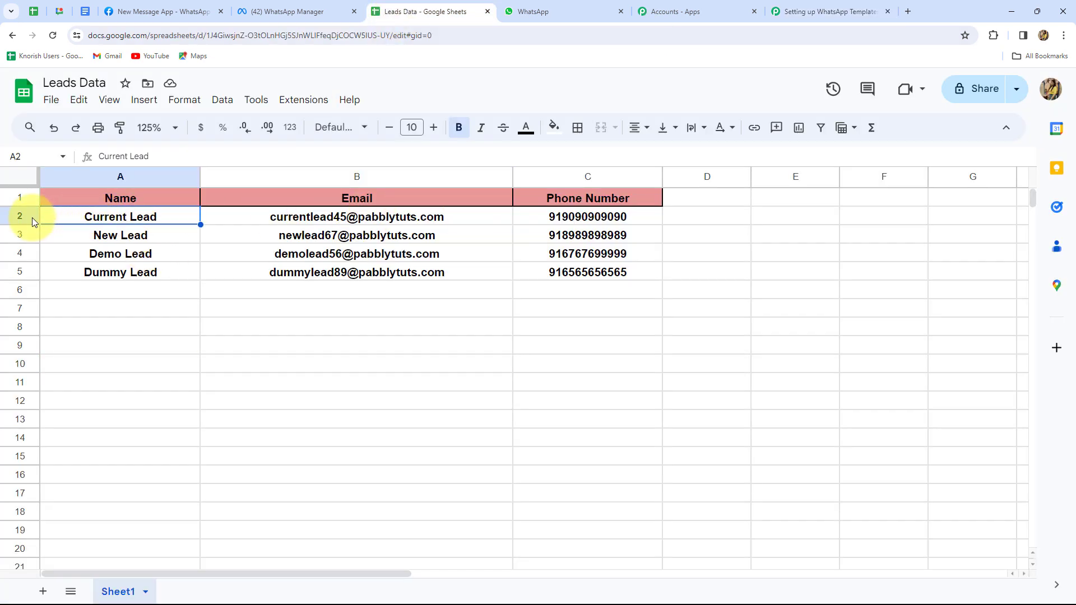
{"action": "left_click", "coordinate": [829, 11]}
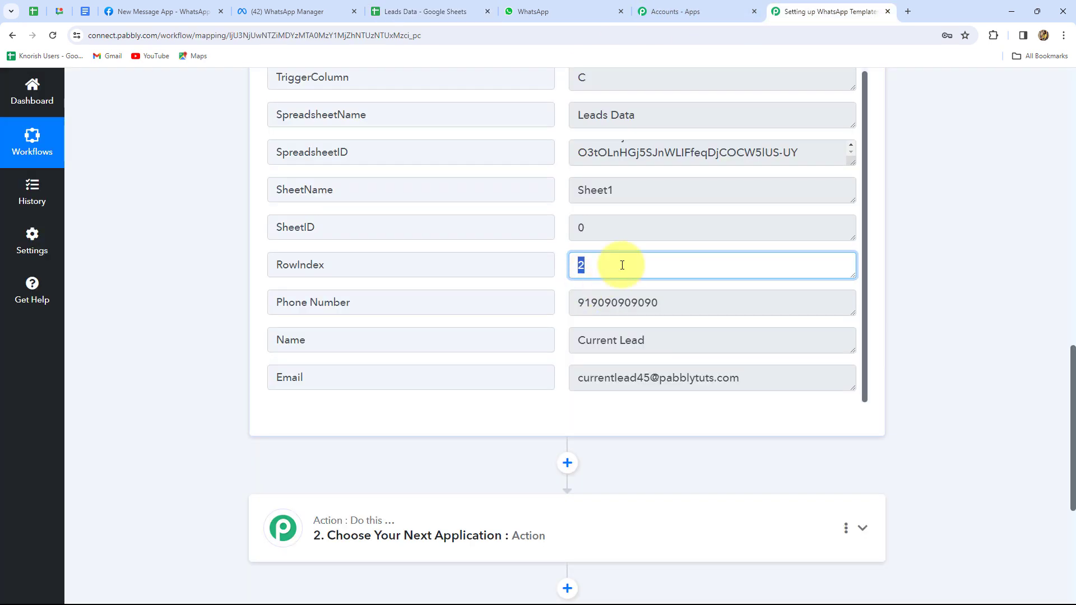
{"action": "left_click", "coordinate": [926, 280]}
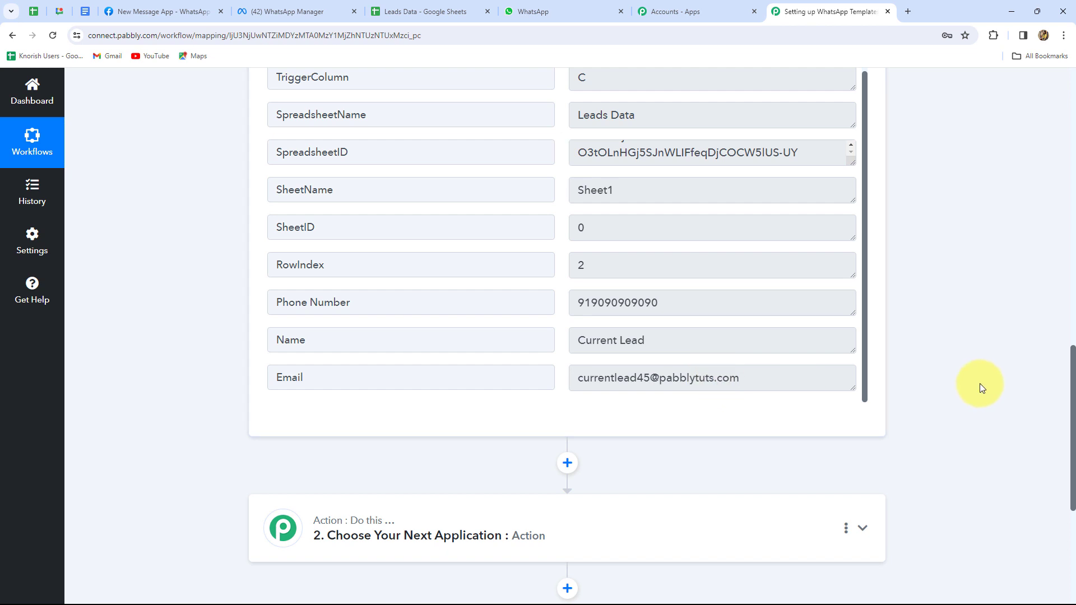
{"action": "left_click", "coordinate": [421, 10]}
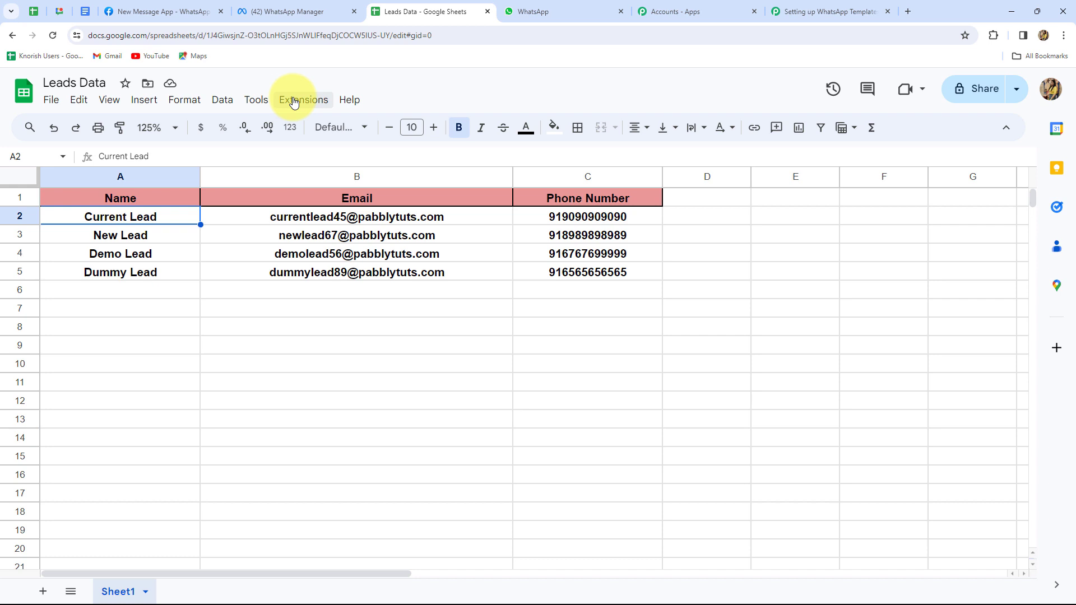
Turn on Send On Event in the Pabbly Connect Webhooks add-on so new rows are sent
{"action": "left_click", "coordinate": [294, 102]}
{"action": "mouse_move", "coordinate": [486, 236]}
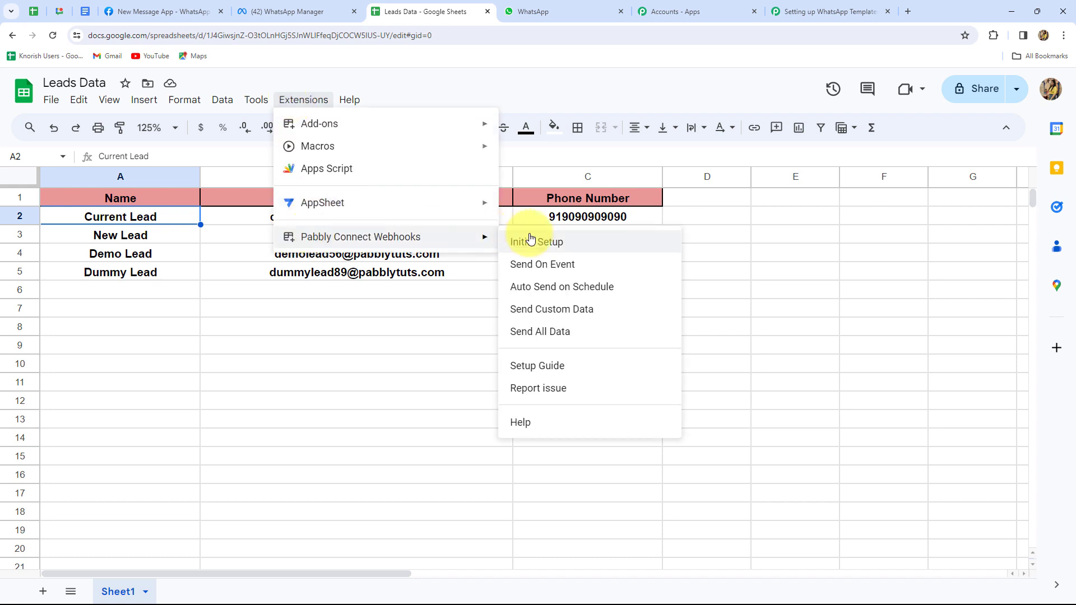
{"action": "left_click", "coordinate": [519, 265]}
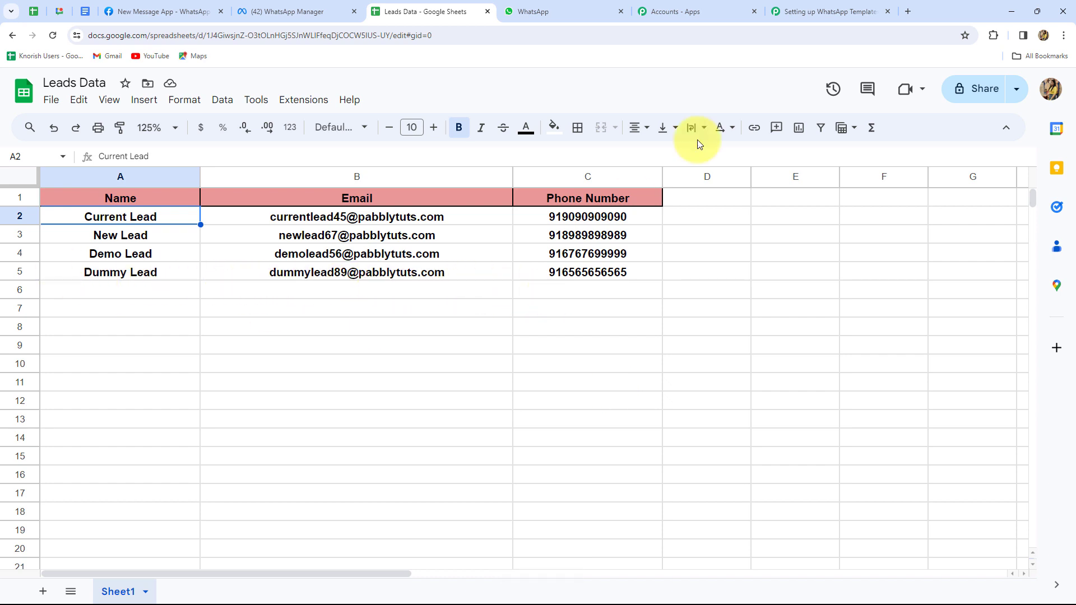
{"action": "left_click", "coordinate": [774, 12]}
{"action": "scroll", "coordinate": [1059, 361], "scroll_direction": "down", "scroll_amount": 6}
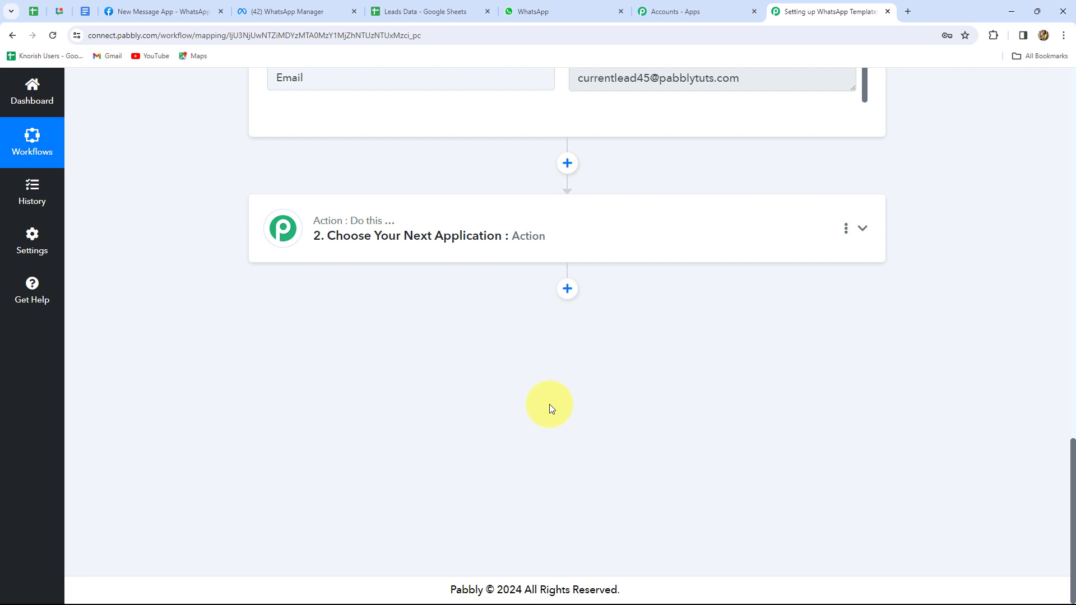
Review the Sheet1 row 2 lead fields captured in the Pabbly trigger response
{"action": "scroll", "coordinate": [590, 458], "scroll_direction": "up", "scroll_amount": 4}
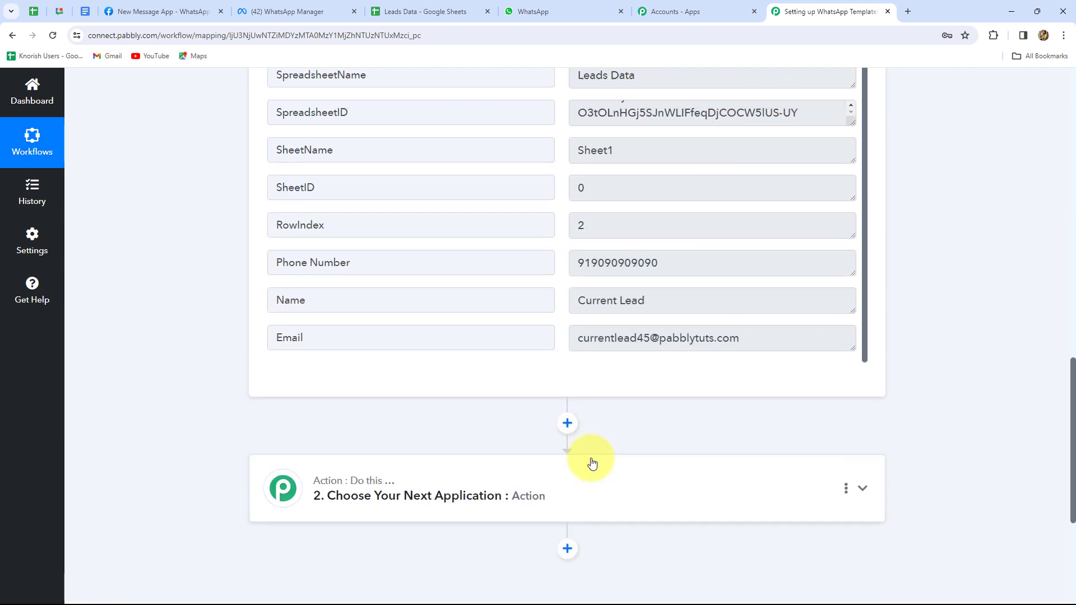
{"action": "scroll", "coordinate": [591, 462], "scroll_direction": "up", "scroll_amount": 3}
{"action": "scroll", "coordinate": [590, 463], "scroll_direction": "down", "scroll_amount": 3}
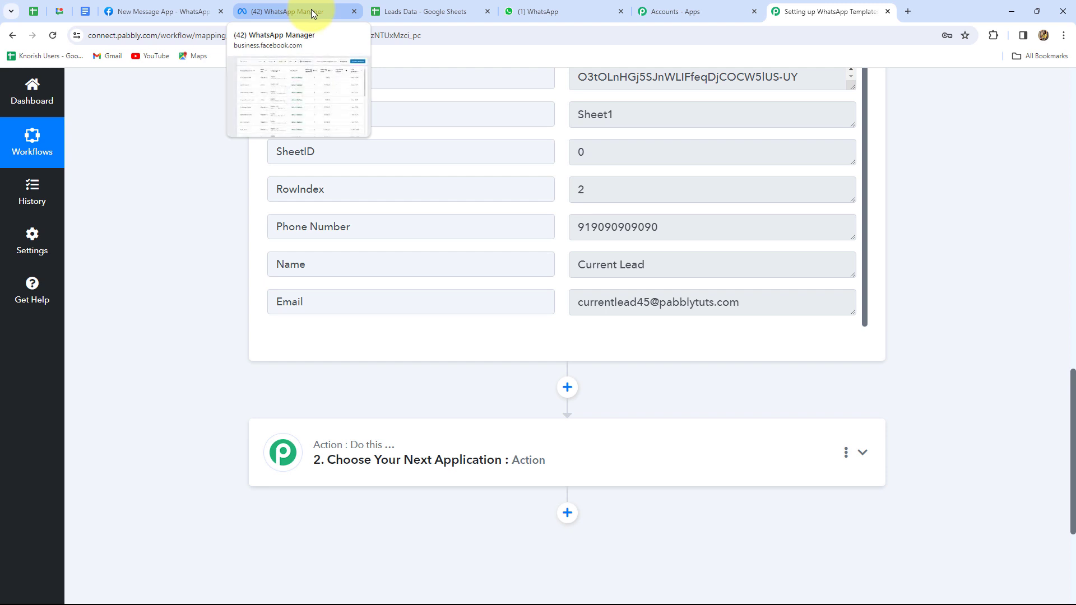
{"action": "left_click", "coordinate": [312, 11]}
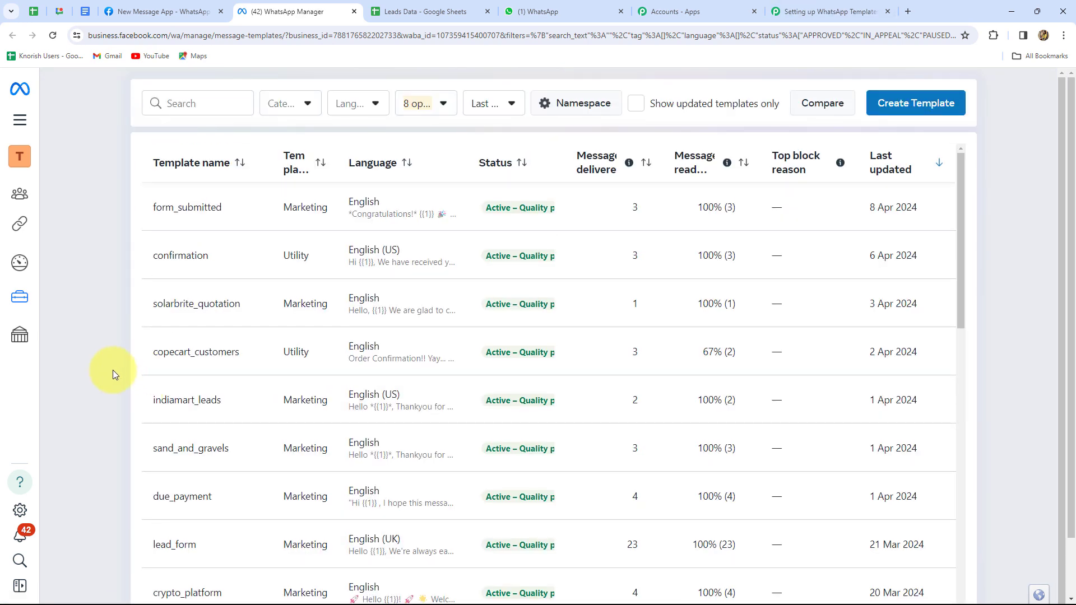
{"action": "key", "text": "ctrl+shift+Tab"}
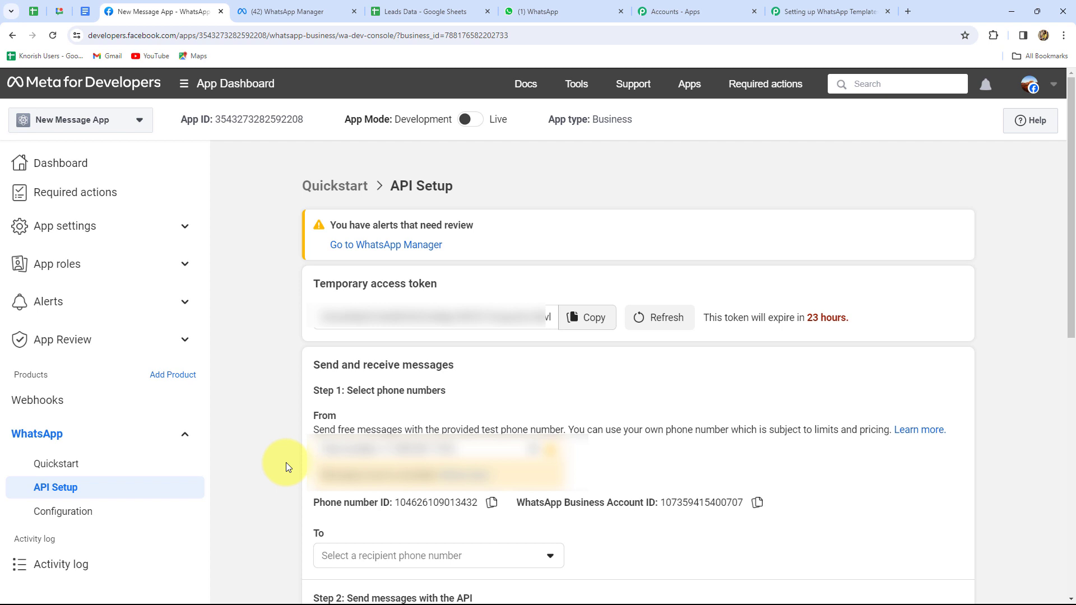
{"action": "scroll", "coordinate": [285, 463], "scroll_direction": "down", "scroll_amount": 6}
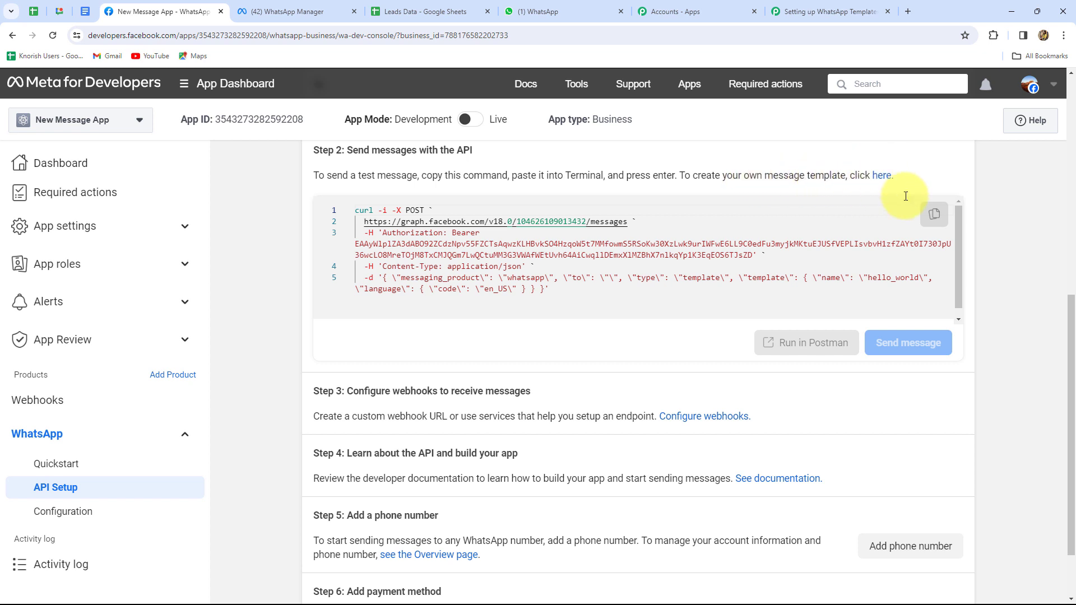
{"action": "left_click", "coordinate": [286, 13]}
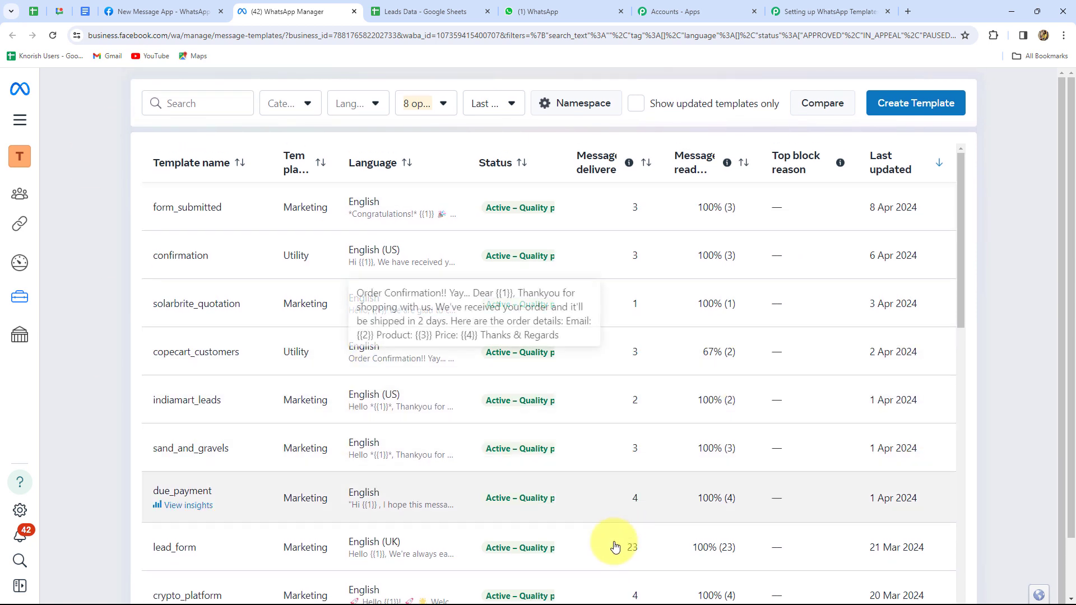
Create a new Utility message template named opt_out_template
{"action": "left_click", "coordinate": [906, 114]}
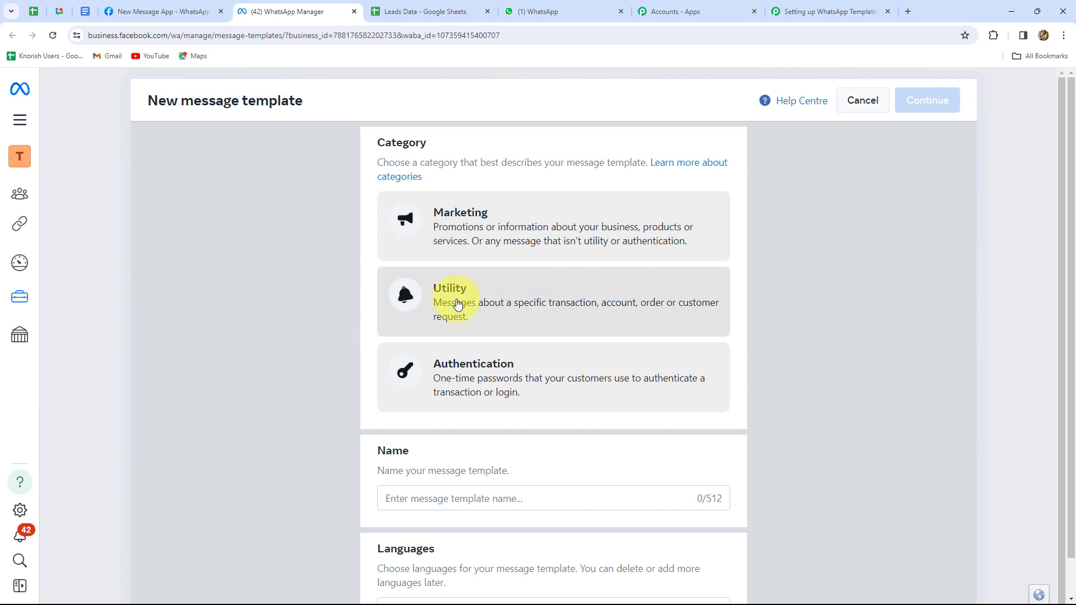
{"action": "left_click", "coordinate": [487, 296]}
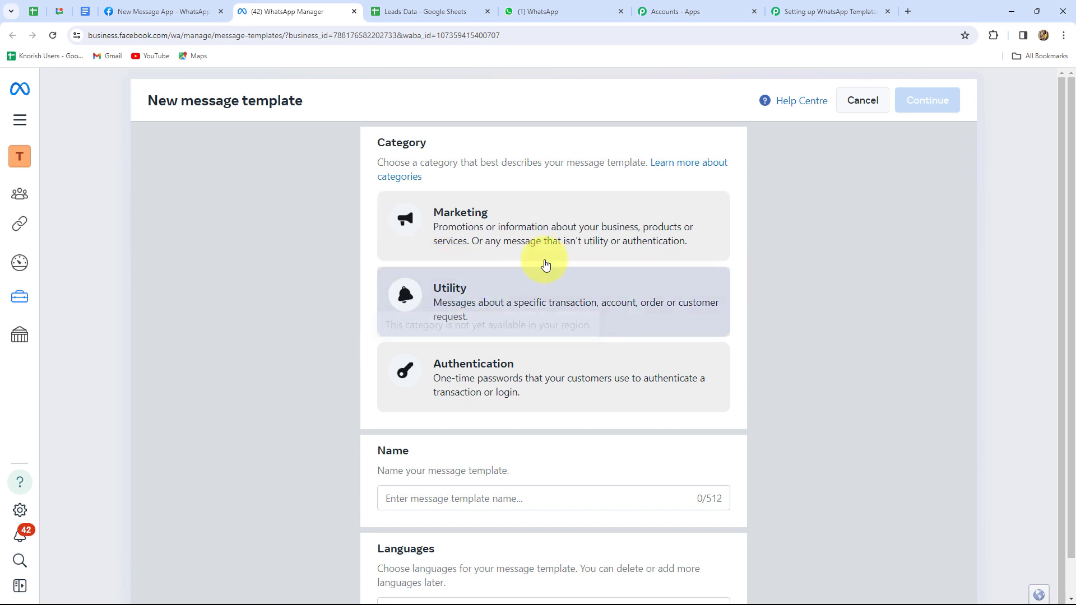
{"action": "left_click", "coordinate": [474, 313]}
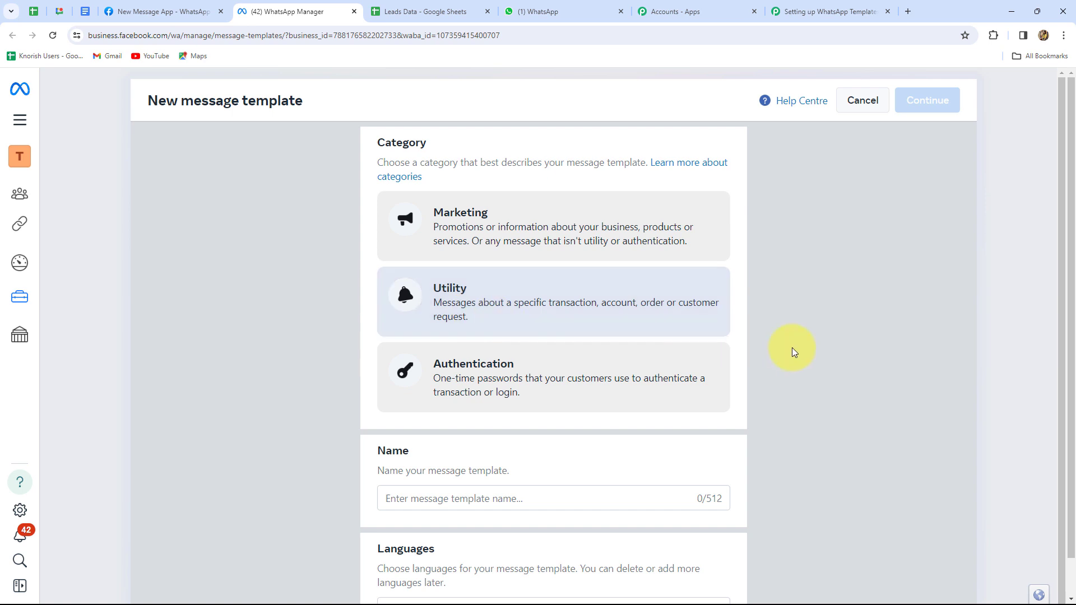
{"action": "scroll", "coordinate": [397, 120], "scroll_direction": "down", "scroll_amount": 1}
{"action": "left_click", "coordinate": [439, 485]}
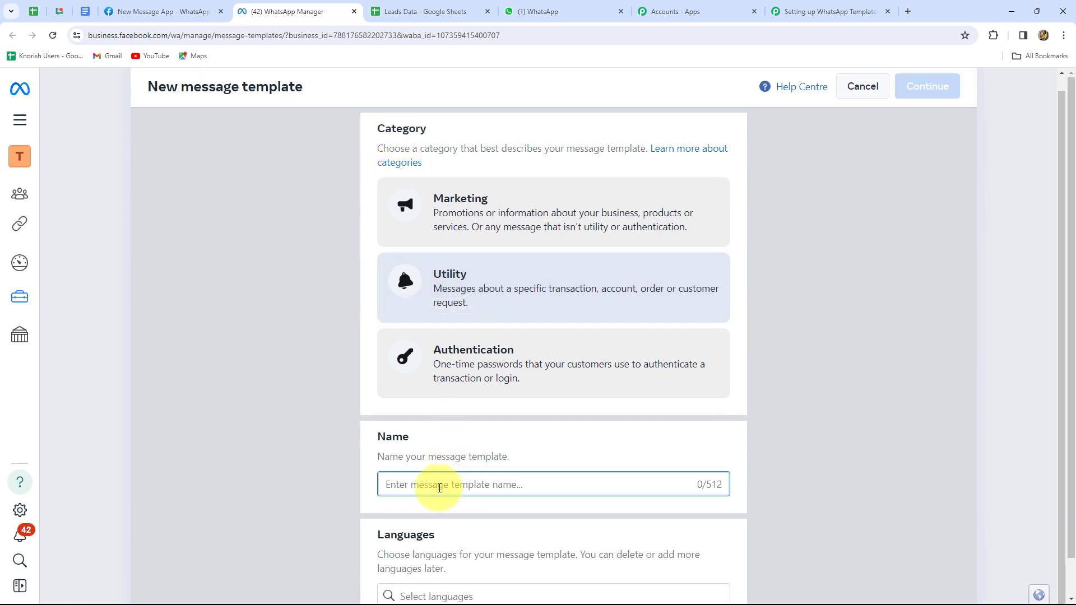
{"action": "scroll", "coordinate": [439, 487], "scroll_direction": "down", "scroll_amount": 1}
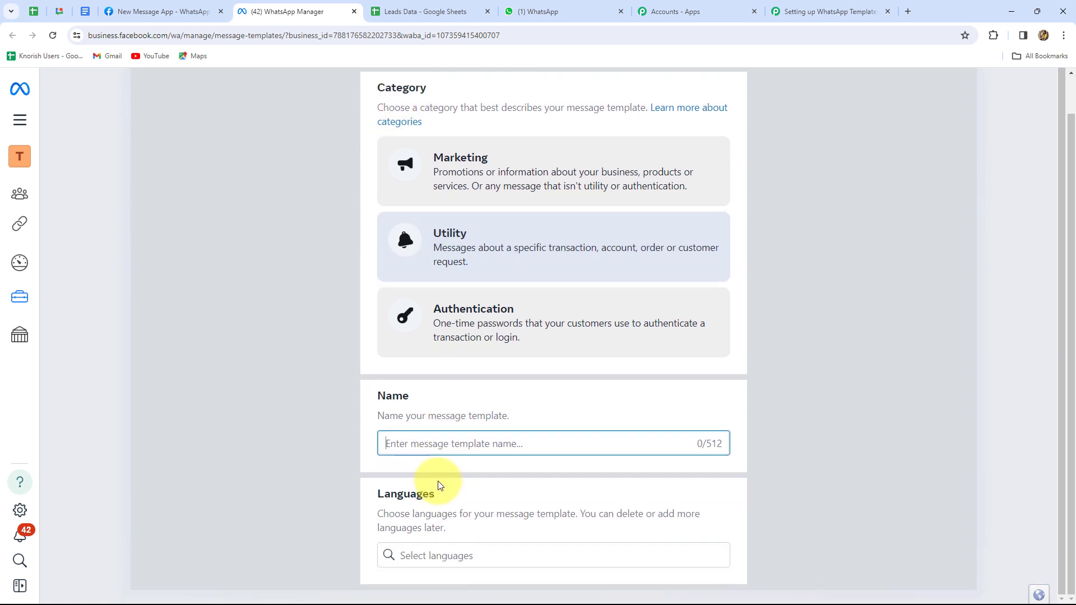
{"action": "type", "text": "opt_out_template"}
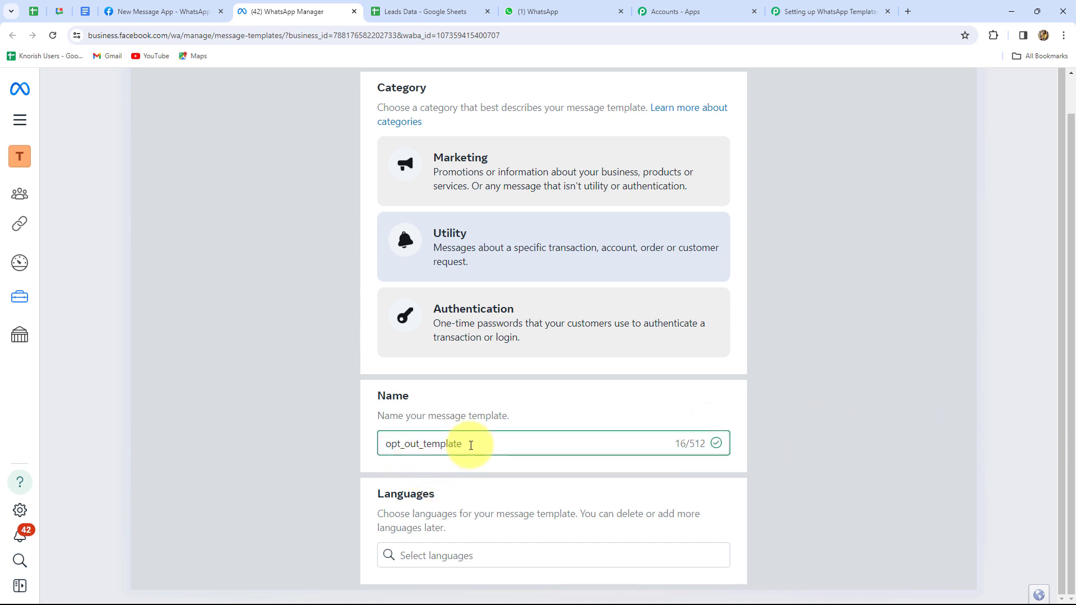
{"action": "left_click_drag", "start_coordinate": [471, 445], "coordinate": [373, 448]}
{"action": "left_click", "coordinate": [825, 447]}
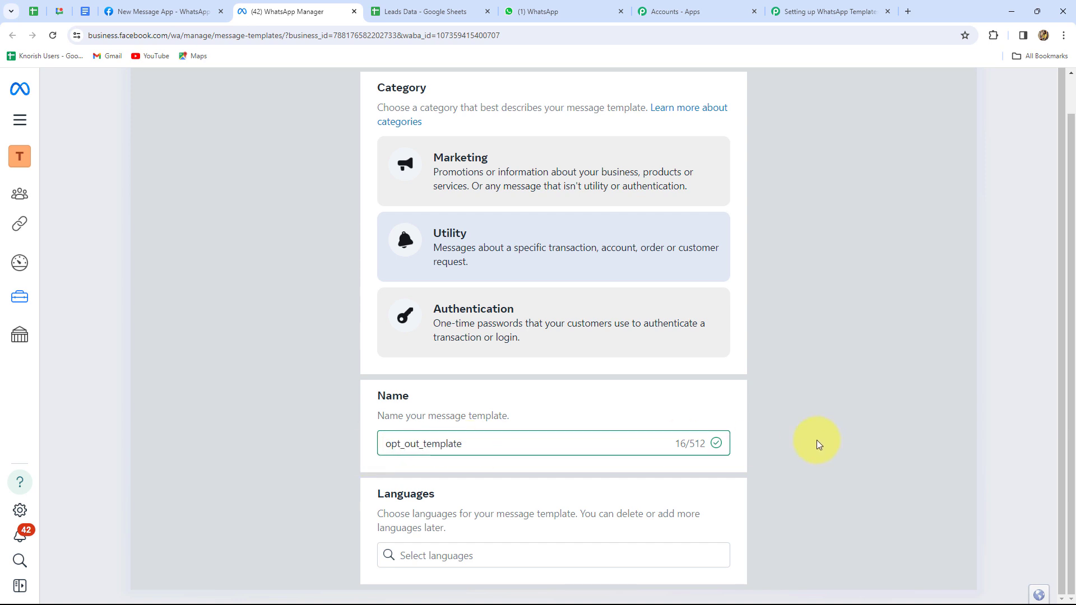
Add English as the template language and continue to the content editor
{"action": "left_click", "coordinate": [451, 556]}
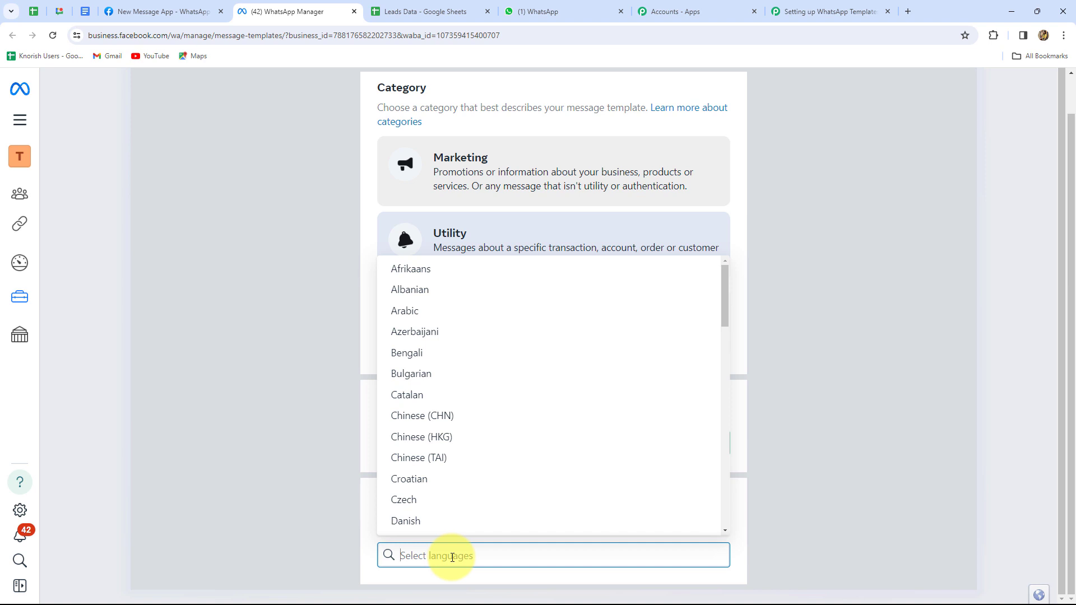
{"action": "type", "text": "engli"}
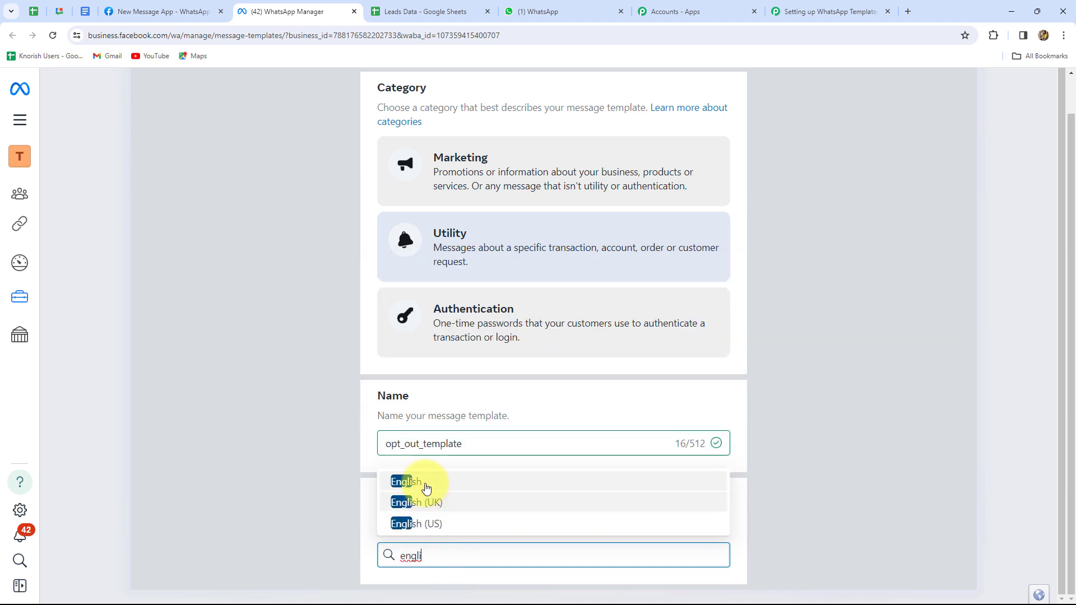
{"action": "left_click", "coordinate": [422, 483]}
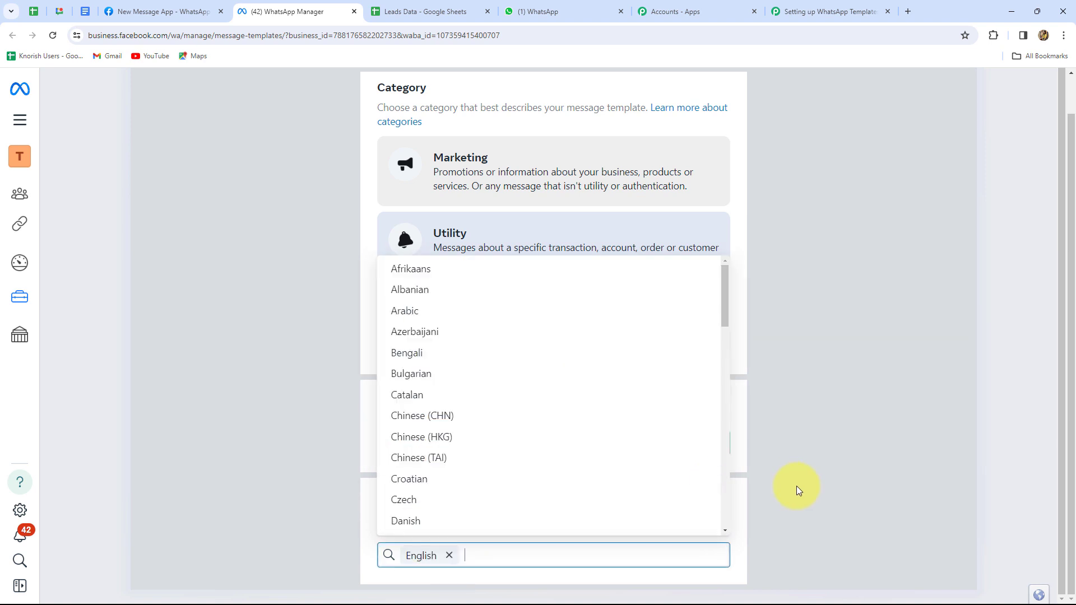
{"action": "left_click", "coordinate": [847, 490]}
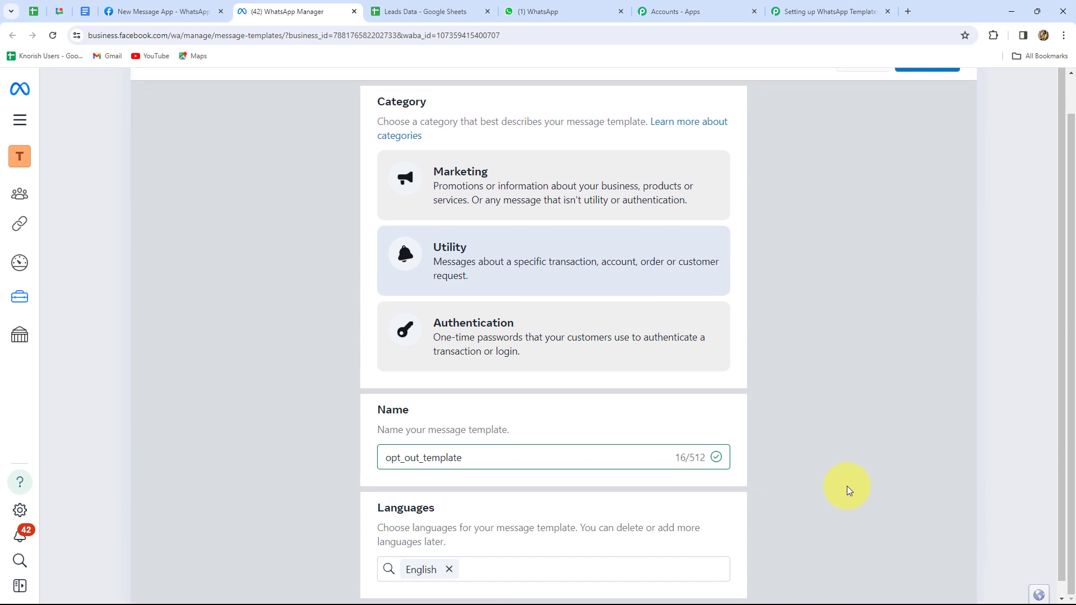
{"action": "scroll", "coordinate": [757, 342], "scroll_direction": "up", "scroll_amount": 1}
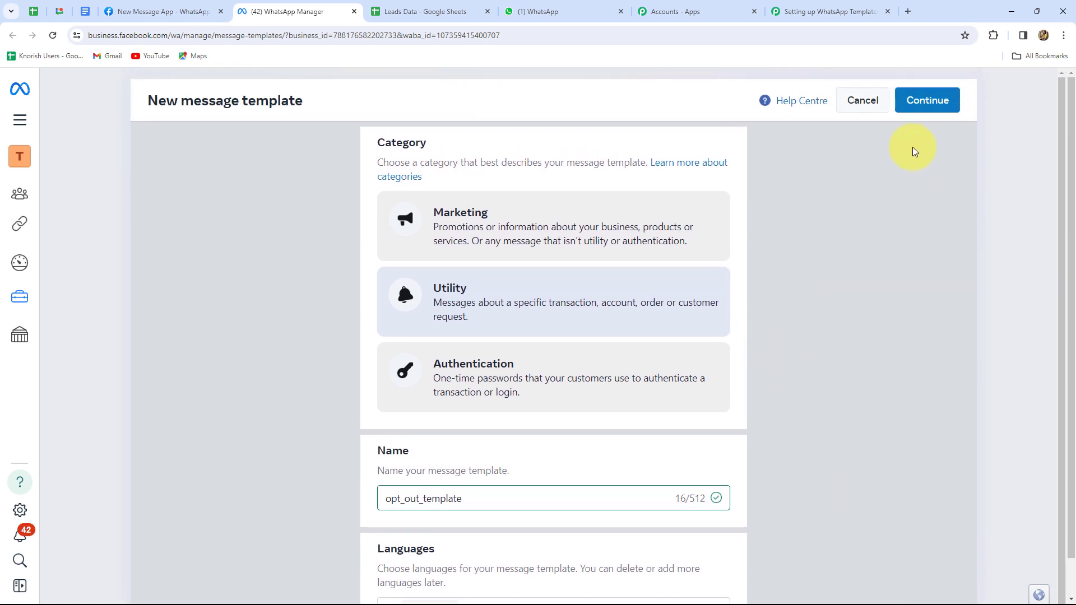
{"action": "left_click", "coordinate": [919, 104]}
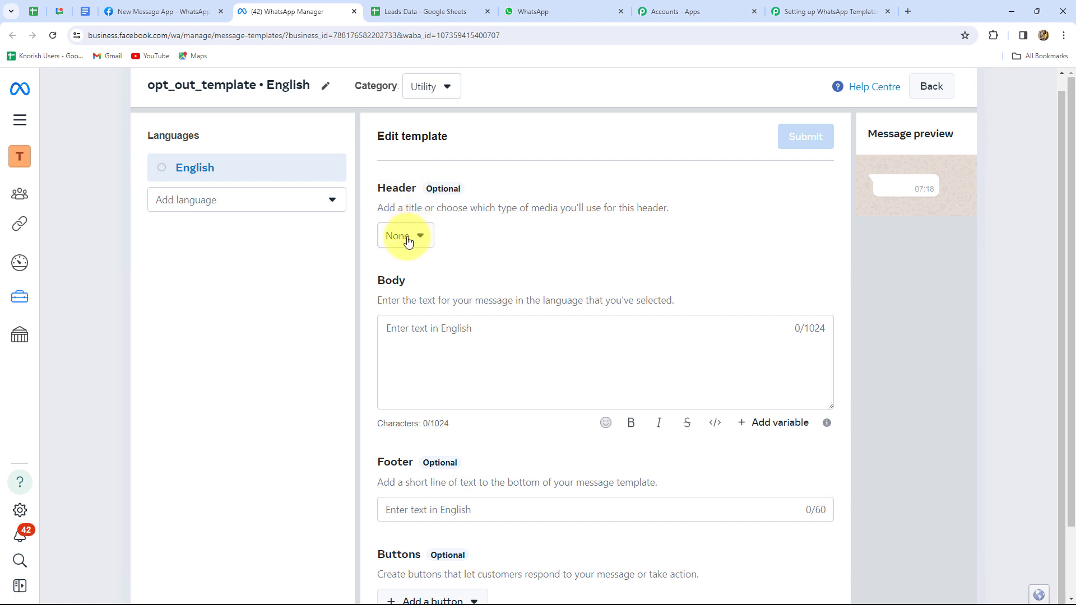
Add the text header 'Registration For Sparkle Events!' and begin the body with 'Hey,'
{"action": "left_click", "coordinate": [407, 241]}
{"action": "left_click", "coordinate": [428, 293]}
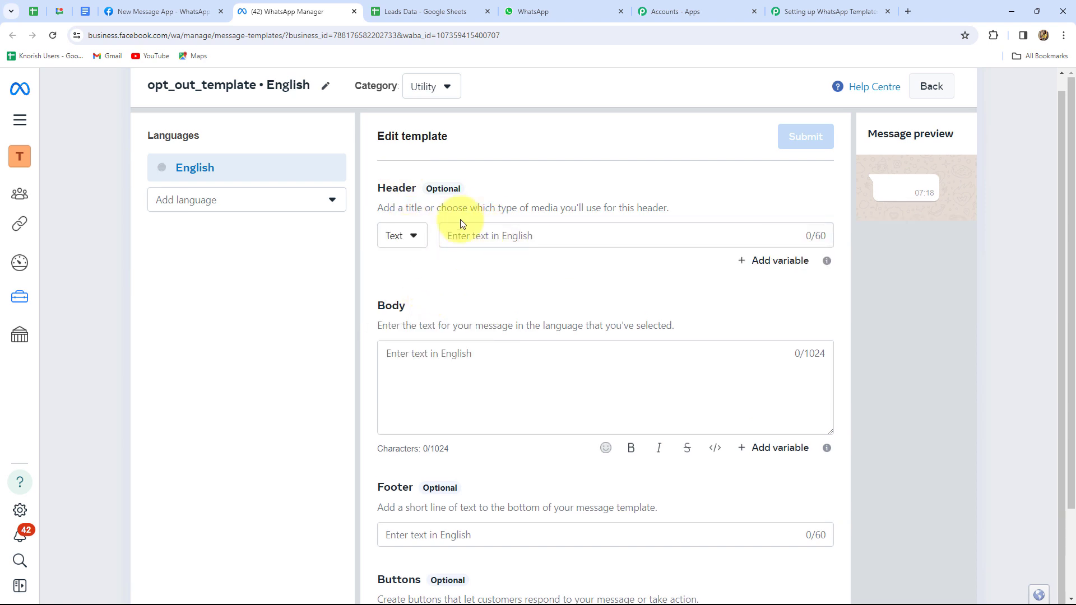
{"action": "left_click", "coordinate": [483, 237]}
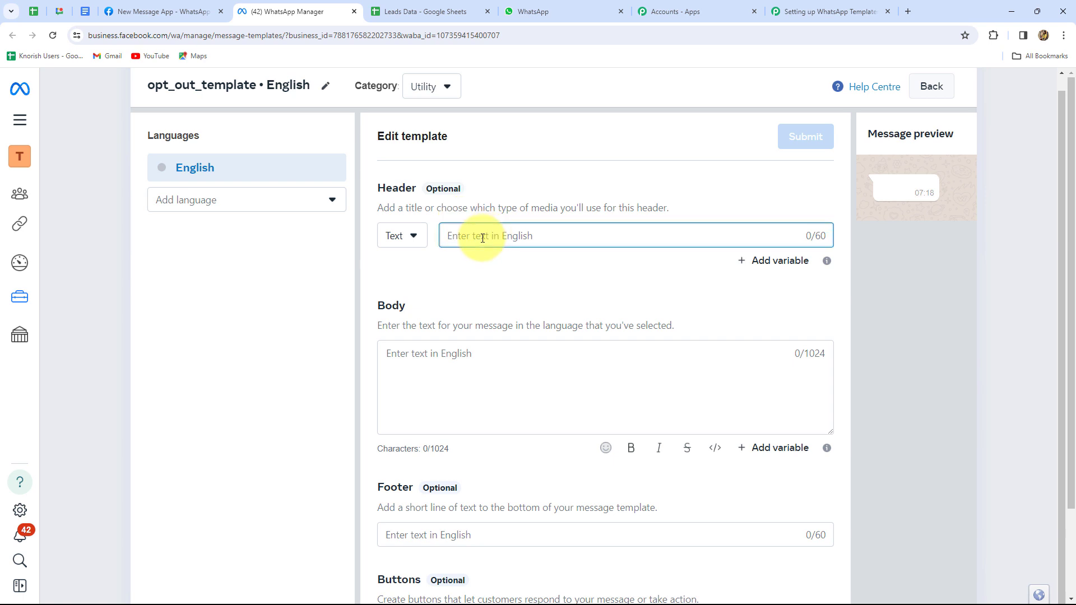
{"action": "type", "text": "Registration For Sparkle Events!"}
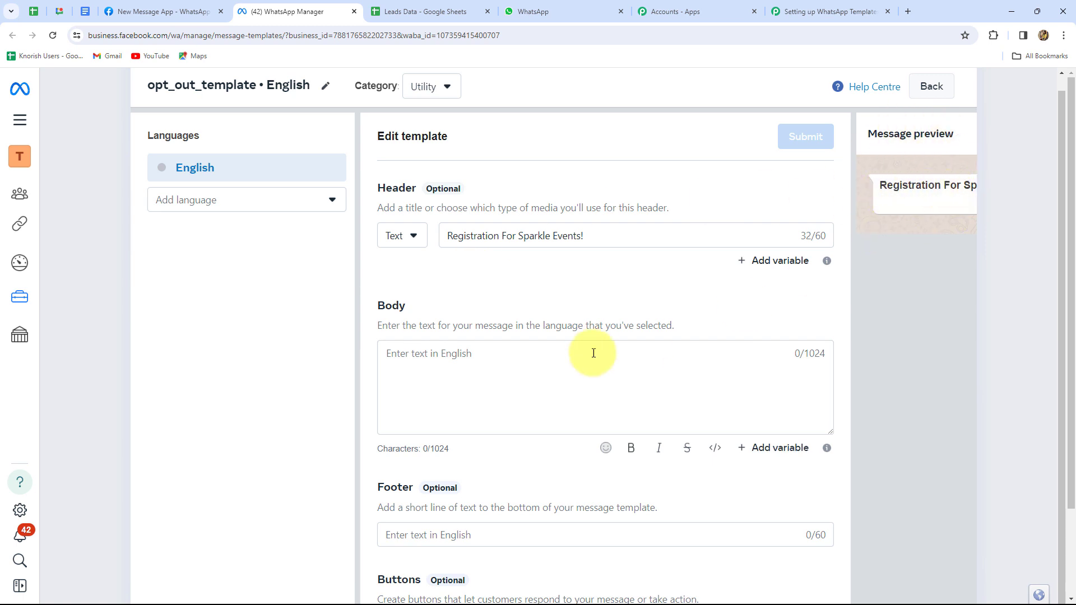
{"action": "left_click", "coordinate": [433, 356]}
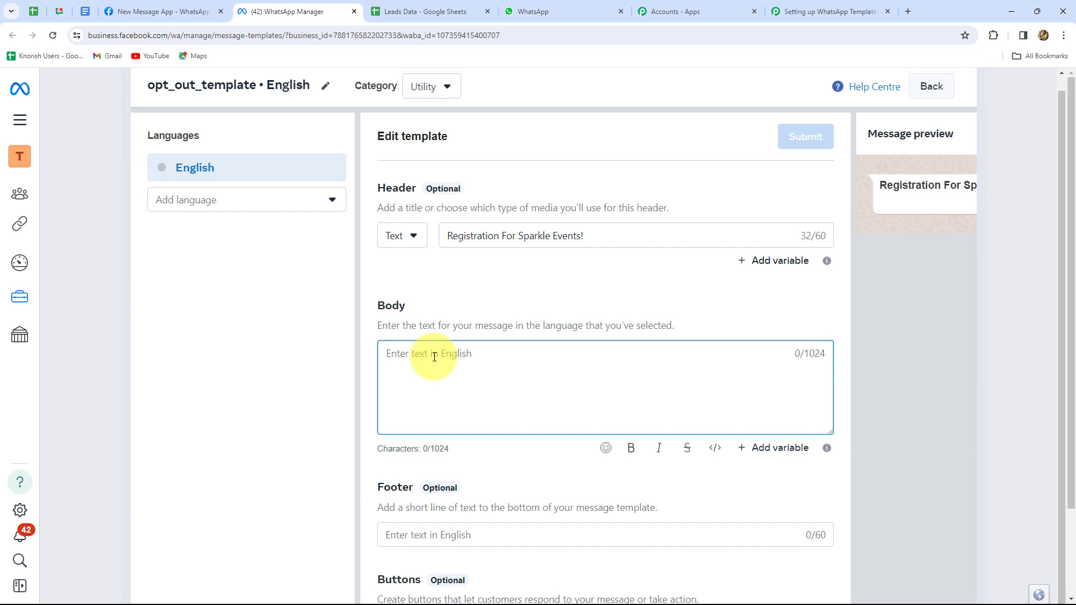
{"action": "type", "text": "Hey,"}
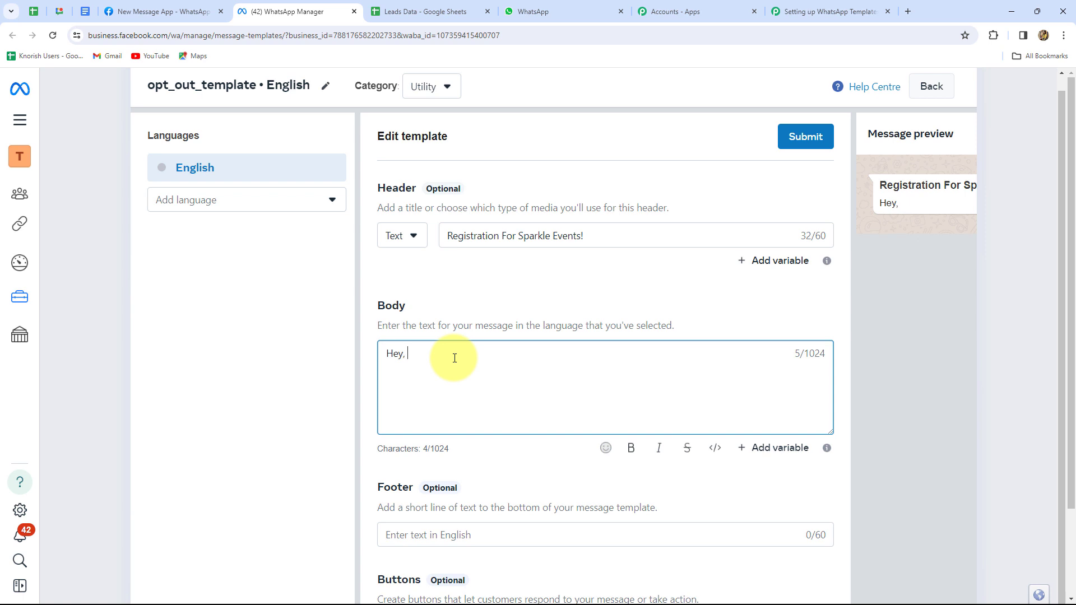
{"action": "scroll", "coordinate": [454, 358], "scroll_direction": "down", "scroll_amount": 2}
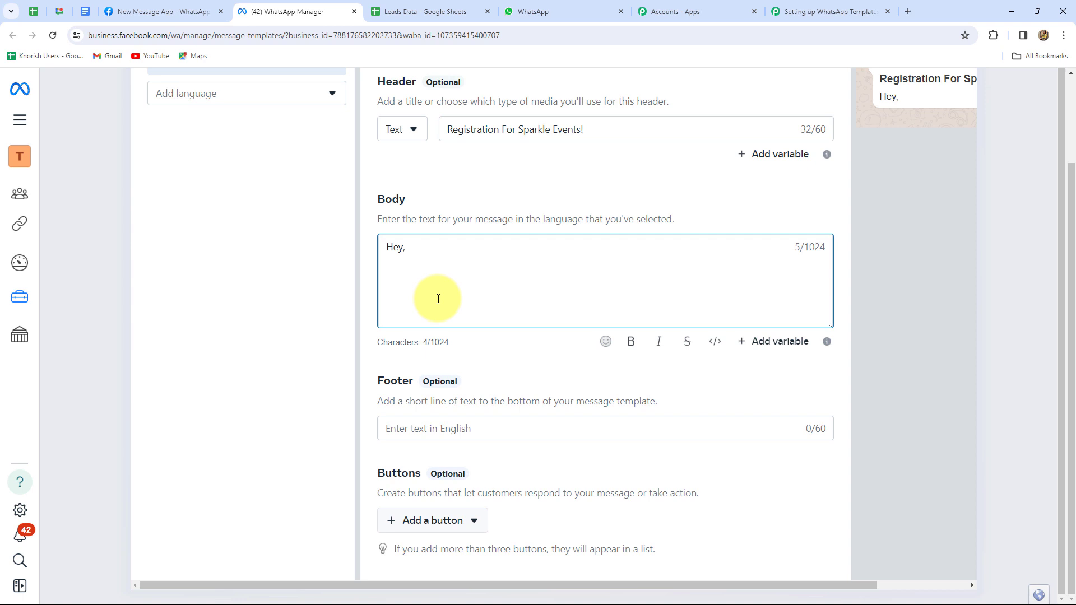
Insert a {{1}} variable after the greeting and paste the registration message ending with the Sparkle Events sign-off
{"action": "left_click", "coordinate": [771, 343]}
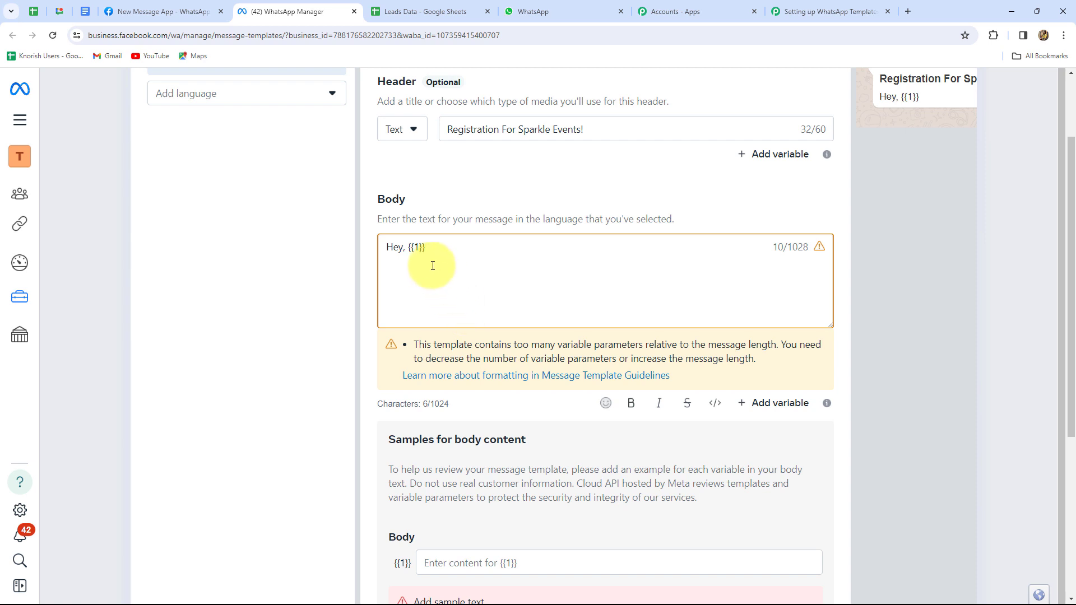
{"action": "key", "text": "Return"}
{"action": "key", "text": "Return"}
{"action": "type", "text": "We have received your response for the event registration. Please confirm your availability for the same by clicking on yes or no button.  Regards, Sparkle Events"}
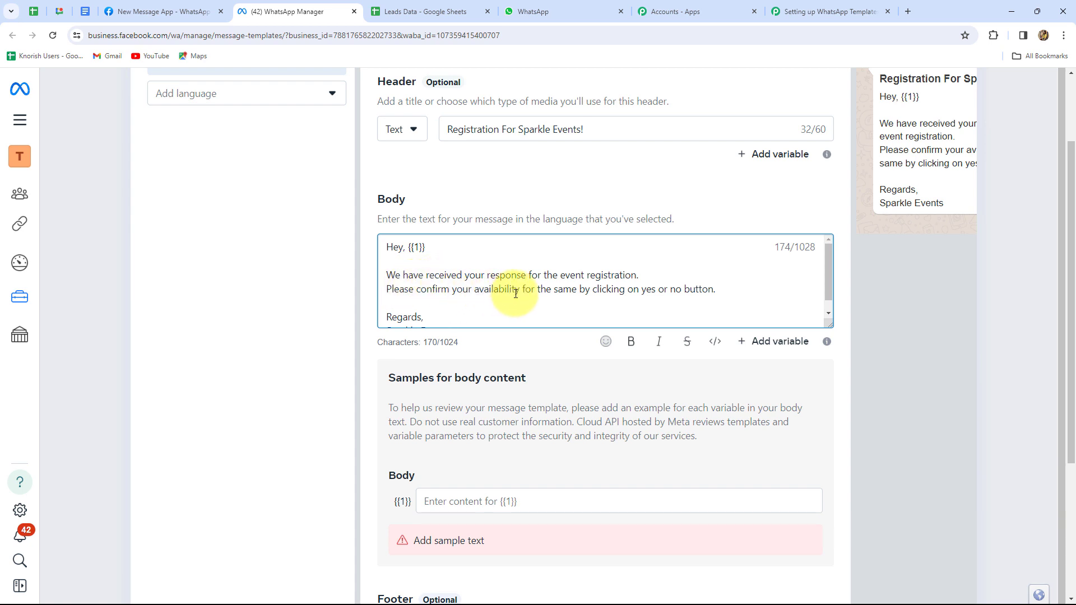
{"action": "scroll", "coordinate": [517, 297], "scroll_direction": "down", "scroll_amount": 1}
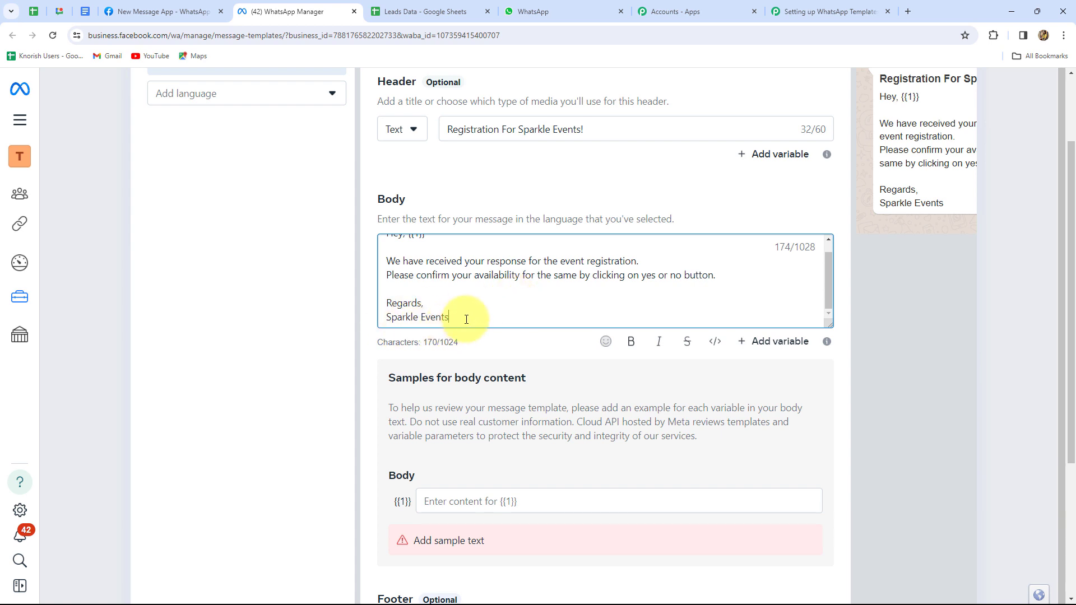
{"action": "left_click_drag", "start_coordinate": [466, 319], "coordinate": [385, 315]}
{"action": "left_click", "coordinate": [504, 317]}
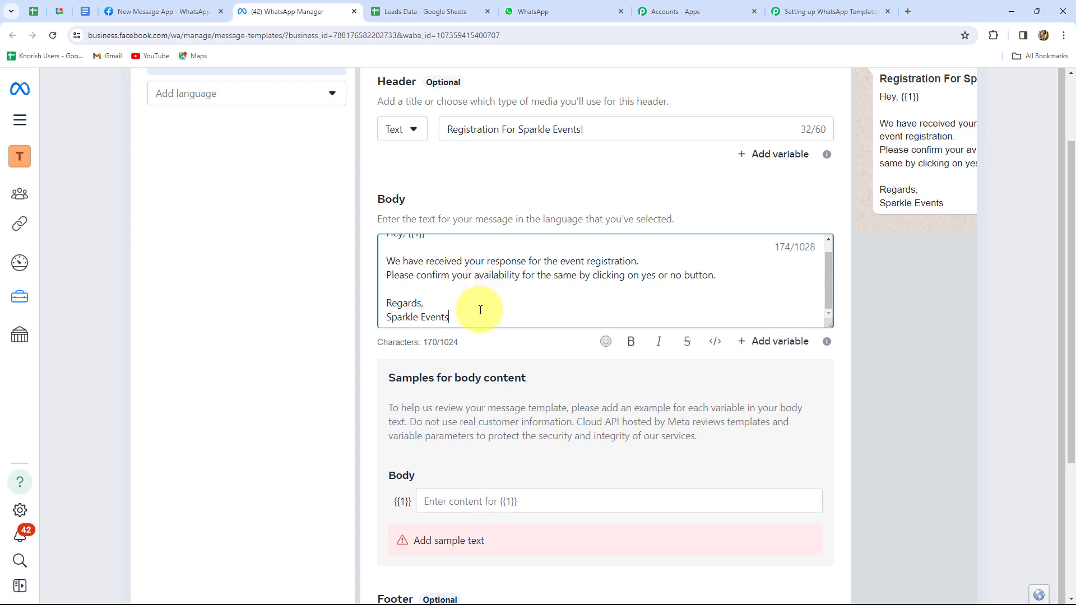
{"action": "scroll", "coordinate": [481, 310], "scroll_direction": "up", "scroll_amount": 1}
{"action": "scroll", "coordinate": [480, 310], "scroll_direction": "down", "scroll_amount": 3}
{"action": "scroll", "coordinate": [480, 310], "scroll_direction": "down", "scroll_amount": 1}
{"action": "scroll", "coordinate": [480, 310], "scroll_direction": "up", "scroll_amount": 1}
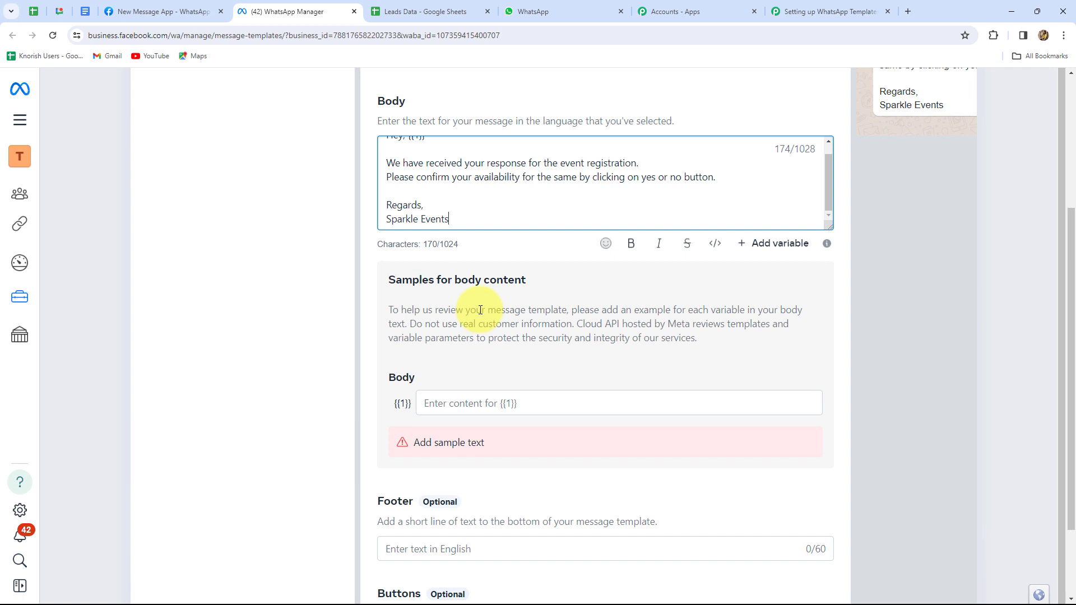
{"action": "scroll", "coordinate": [480, 310], "scroll_direction": "down", "scroll_amount": 1}
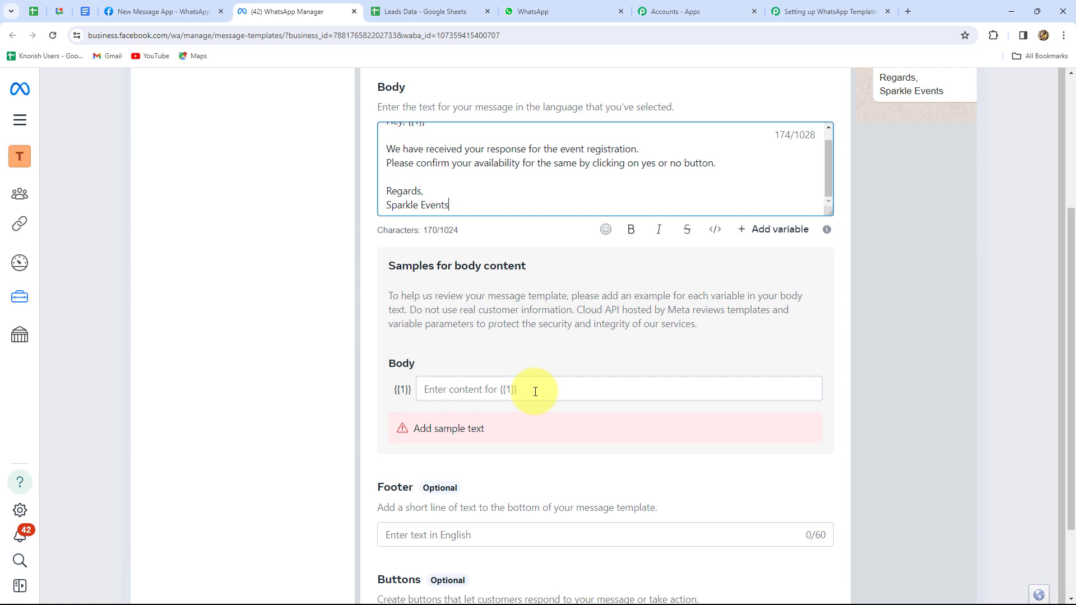
{"action": "scroll", "coordinate": [484, 179], "scroll_direction": "up", "scroll_amount": 1}
Enter 'Dummy Name' as the sample value for the {{1}} variable
{"action": "left_click", "coordinate": [431, 137]}
{"action": "left_click_drag", "start_coordinate": [431, 137], "coordinate": [409, 137]}
{"action": "left_click", "coordinate": [448, 388]}
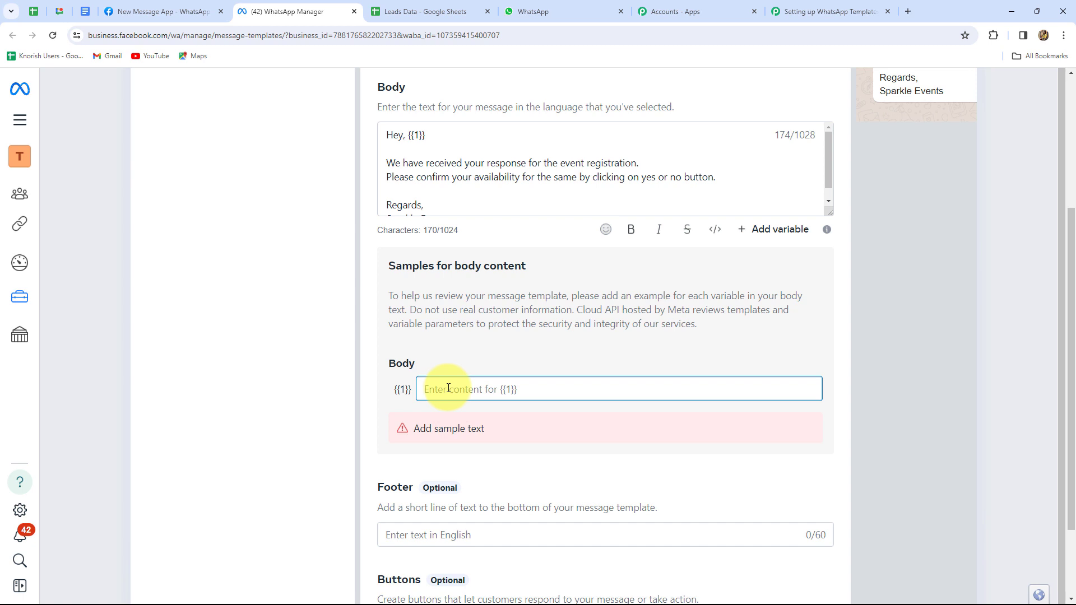
{"action": "type", "text": "Dummy Name"}
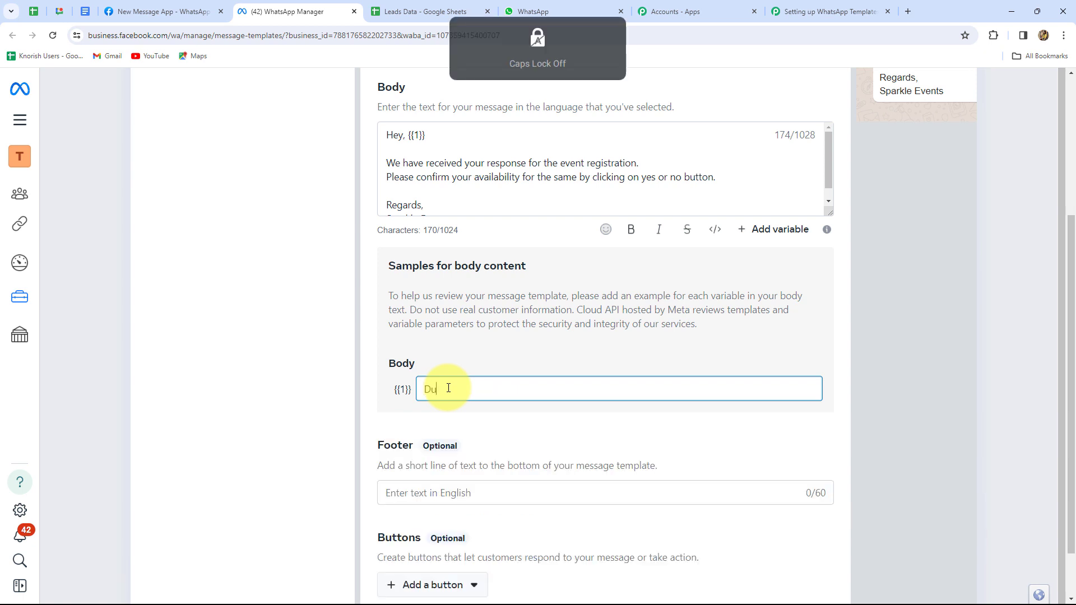
{"action": "left_click", "coordinate": [385, 397]}
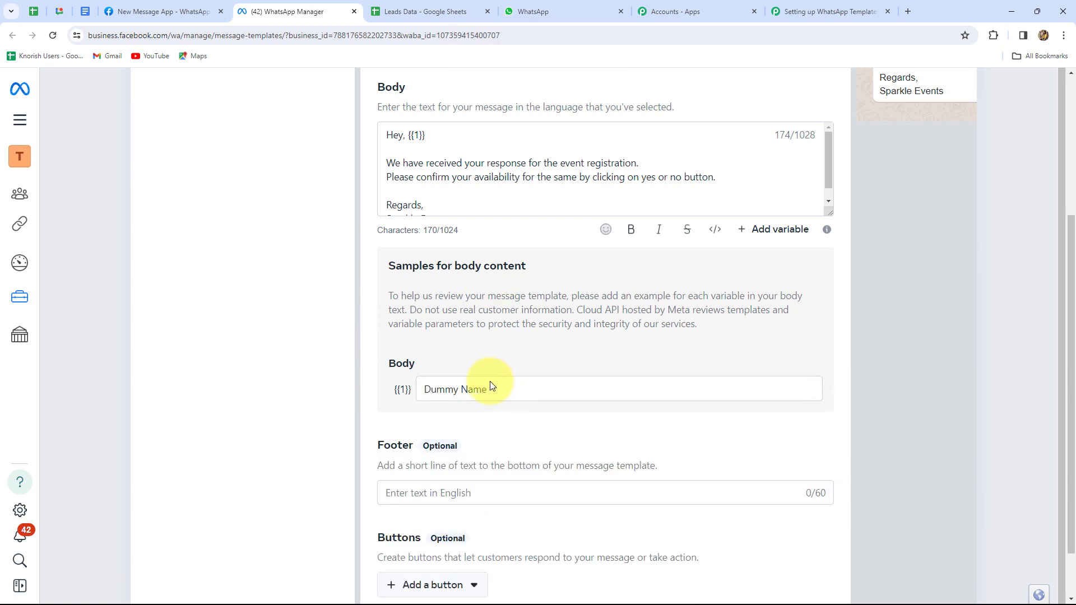
{"action": "scroll", "coordinate": [489, 381], "scroll_direction": "down", "scroll_amount": 1}
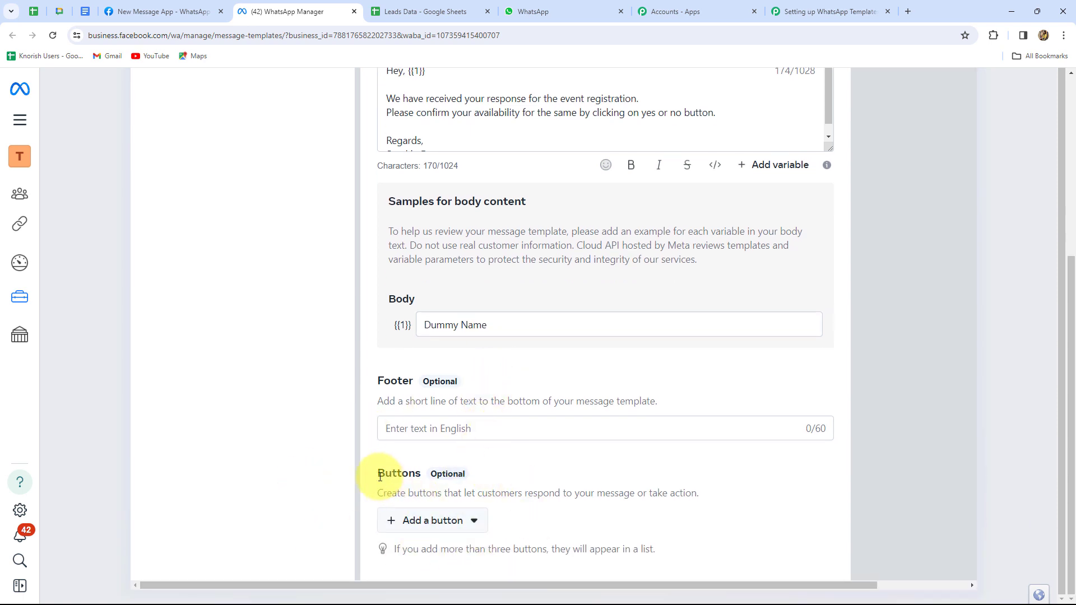
Add two custom quick-reply buttons labelled 'Yes' and 'No'
{"action": "left_click", "coordinate": [419, 520]}
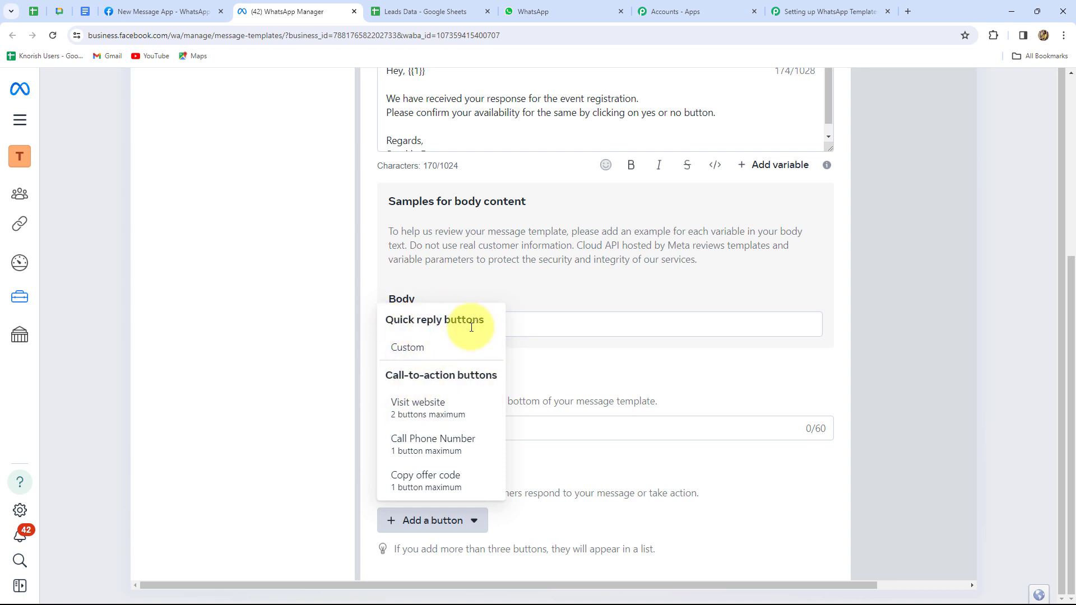
{"action": "left_click", "coordinate": [414, 349]}
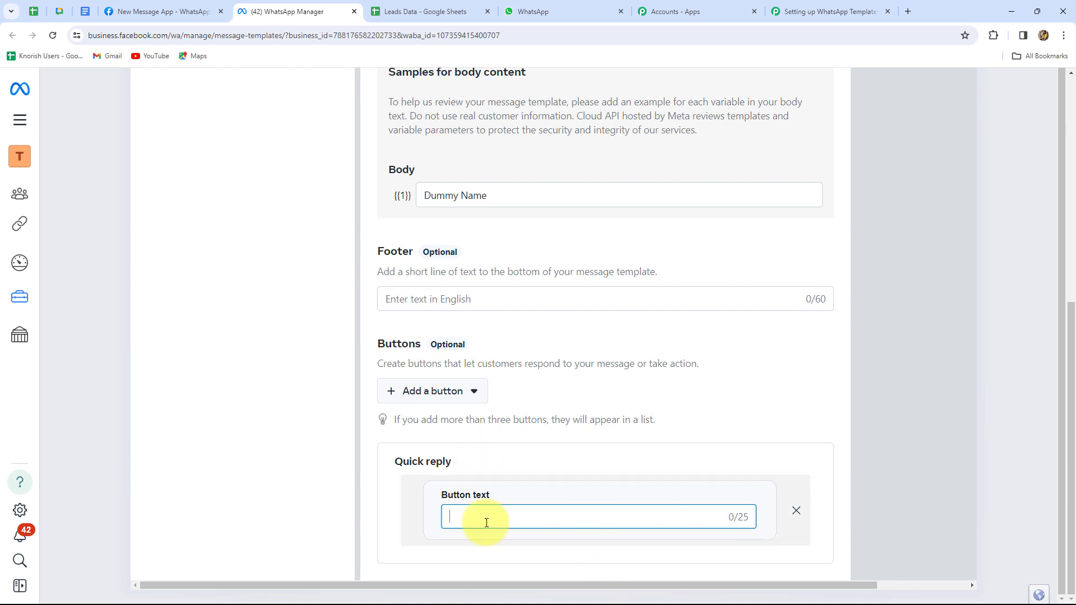
{"action": "type", "text": "Yes"}
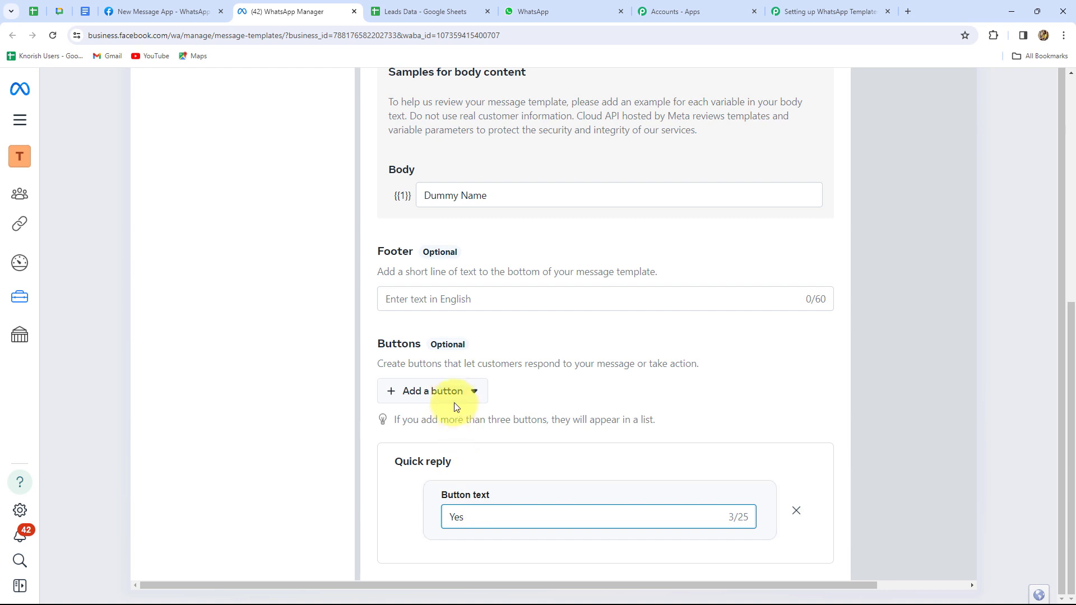
{"action": "left_click", "coordinate": [412, 391]}
{"action": "left_click", "coordinate": [409, 219]}
{"action": "type", "text": "No"}
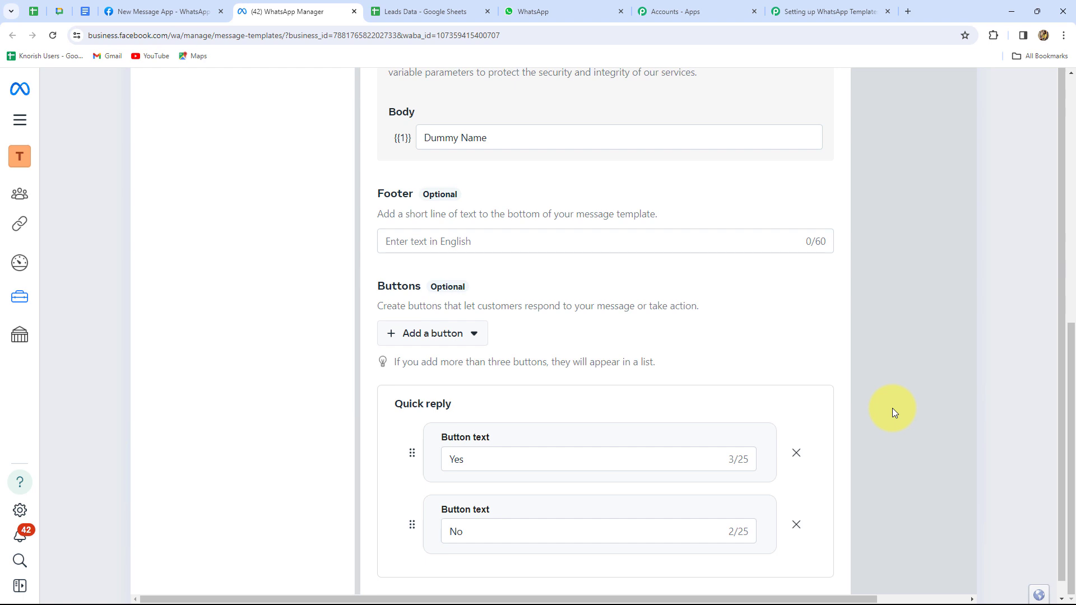
{"action": "scroll", "coordinate": [893, 408], "scroll_direction": "up", "scroll_amount": 10}
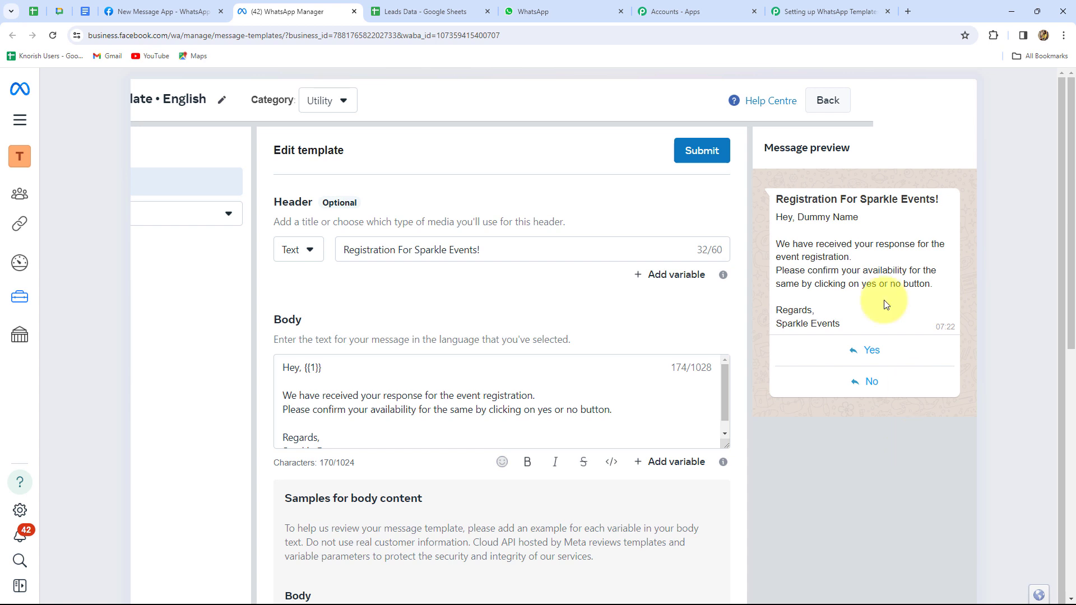
Submit opt_out_template, confirm the English content, and dismiss the submission notice
{"action": "left_click", "coordinate": [700, 154]}
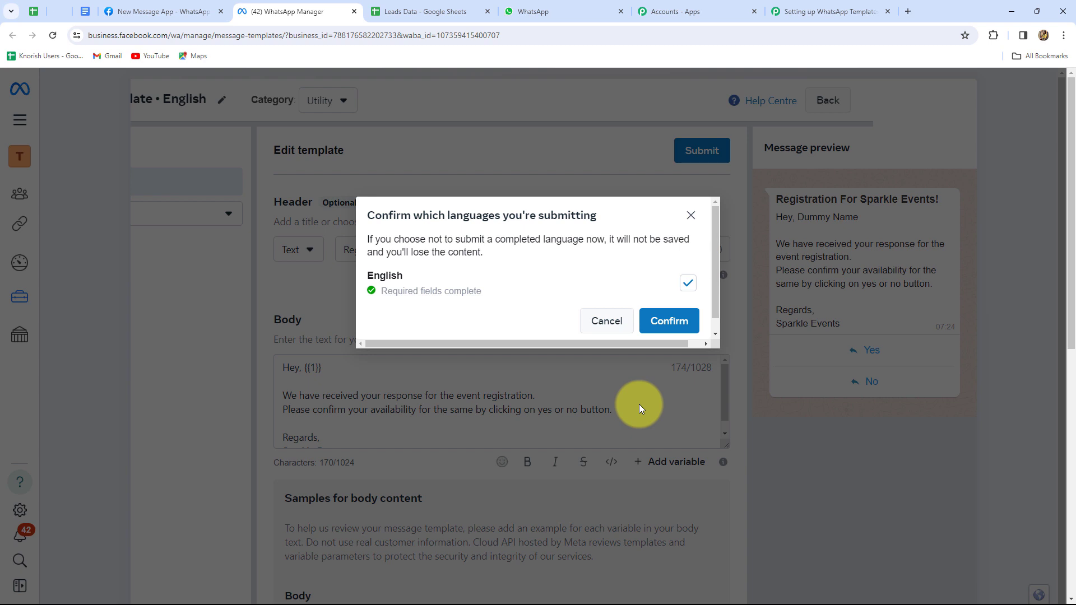
{"action": "left_click", "coordinate": [672, 323]}
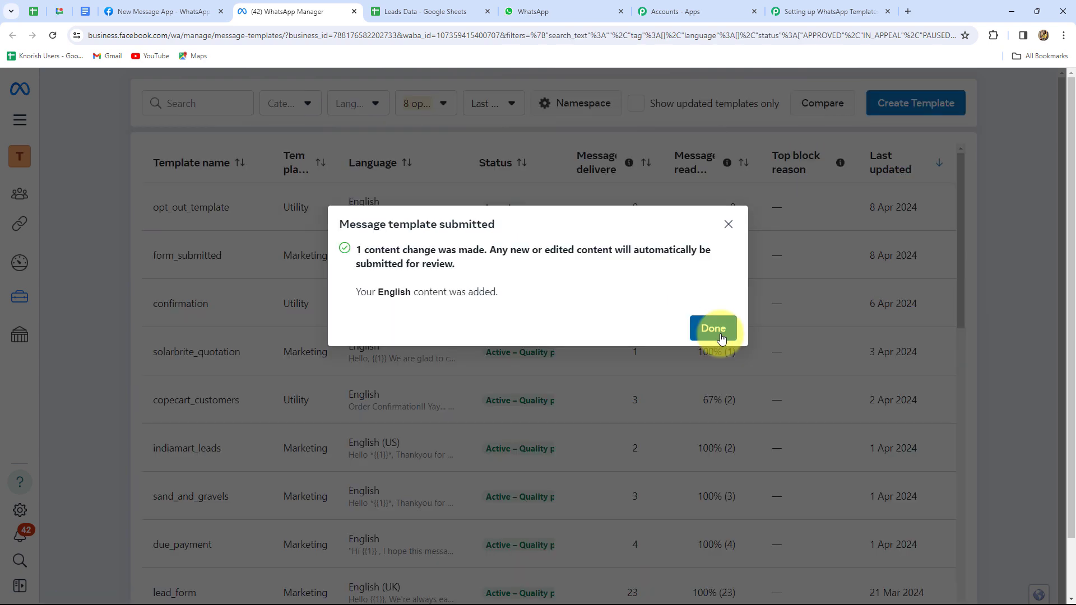
{"action": "left_click", "coordinate": [729, 227]}
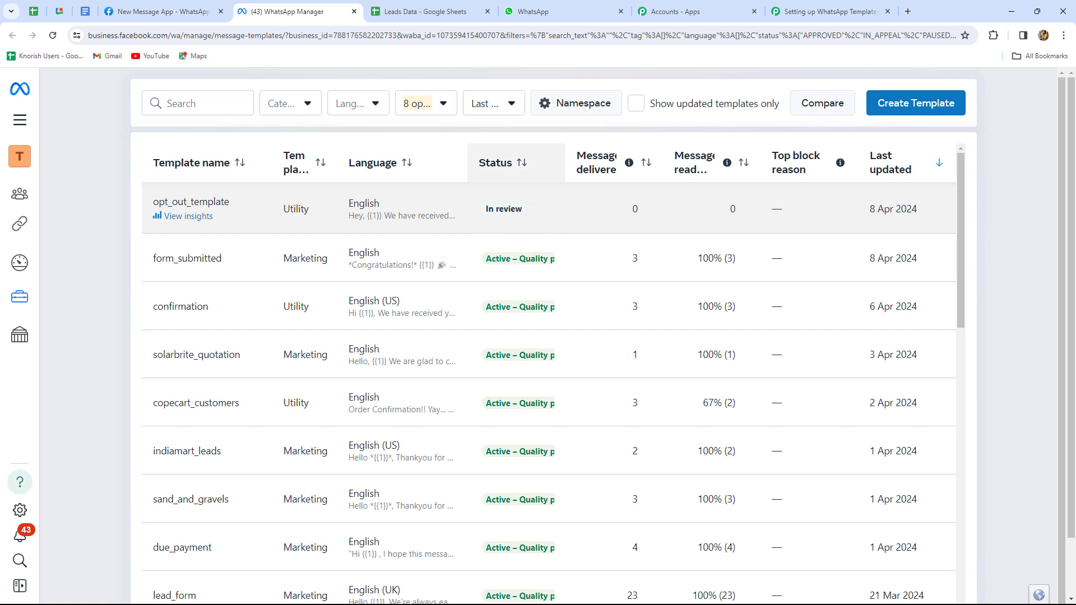
Set the Pabbly action to WhatsApp Cloud API's Send Template Message and begin connecting an account
{"action": "left_click", "coordinate": [803, 13]}
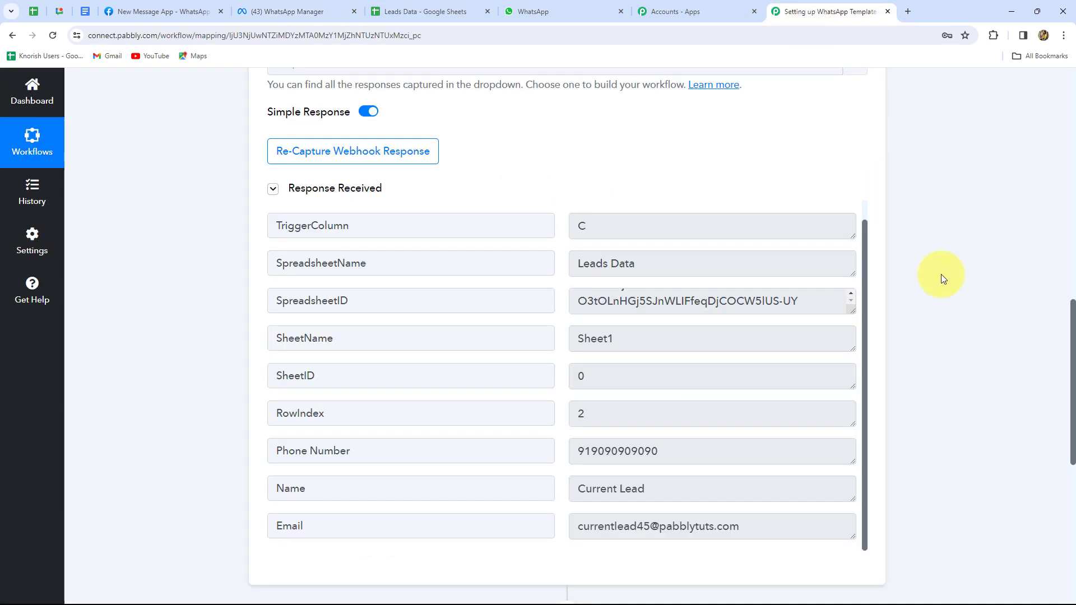
{"action": "scroll", "coordinate": [980, 332], "scroll_direction": "down", "scroll_amount": 6}
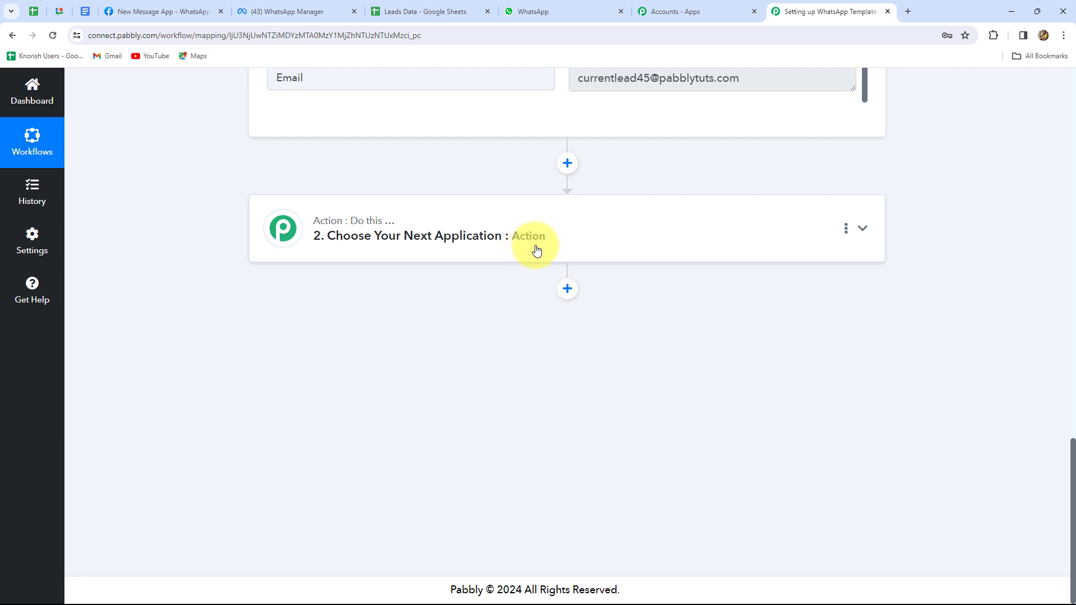
{"action": "left_click", "coordinate": [533, 249]}
{"action": "left_click", "coordinate": [309, 305]}
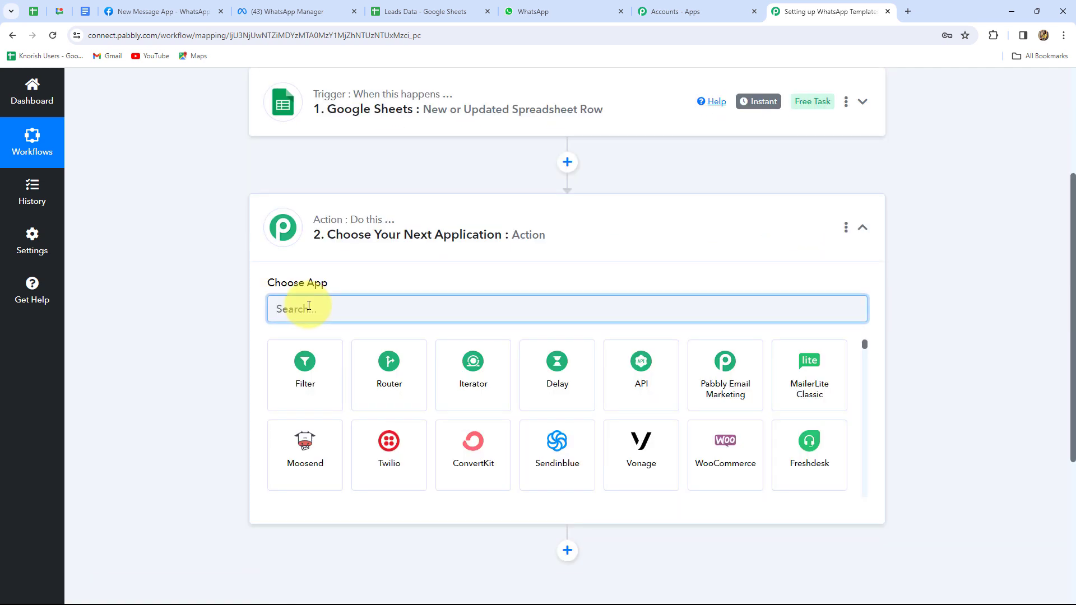
{"action": "type", "text": "Whatsa"}
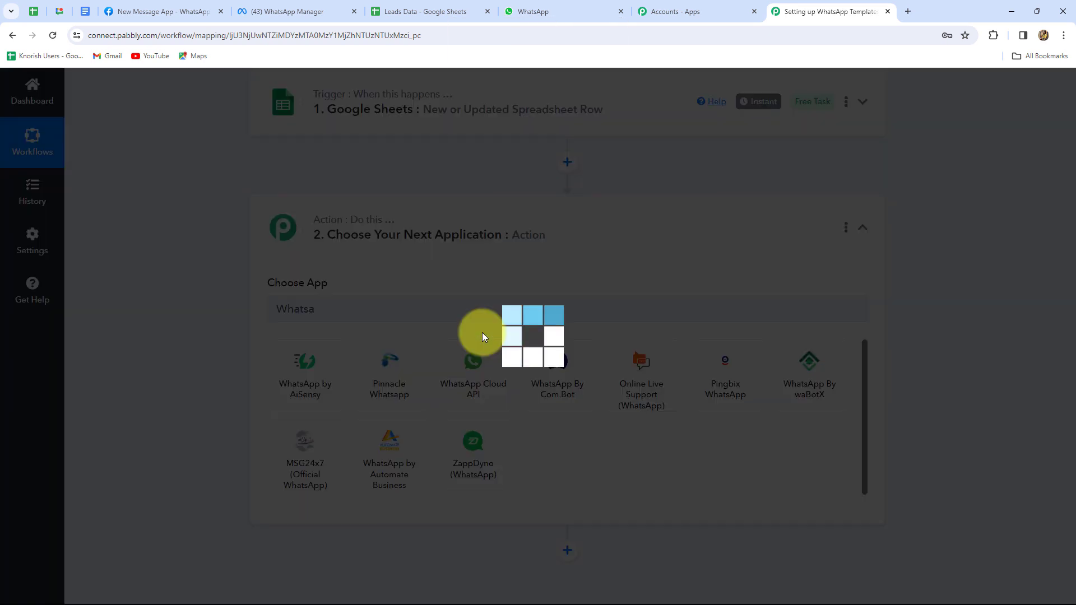
{"action": "left_click", "coordinate": [402, 370]}
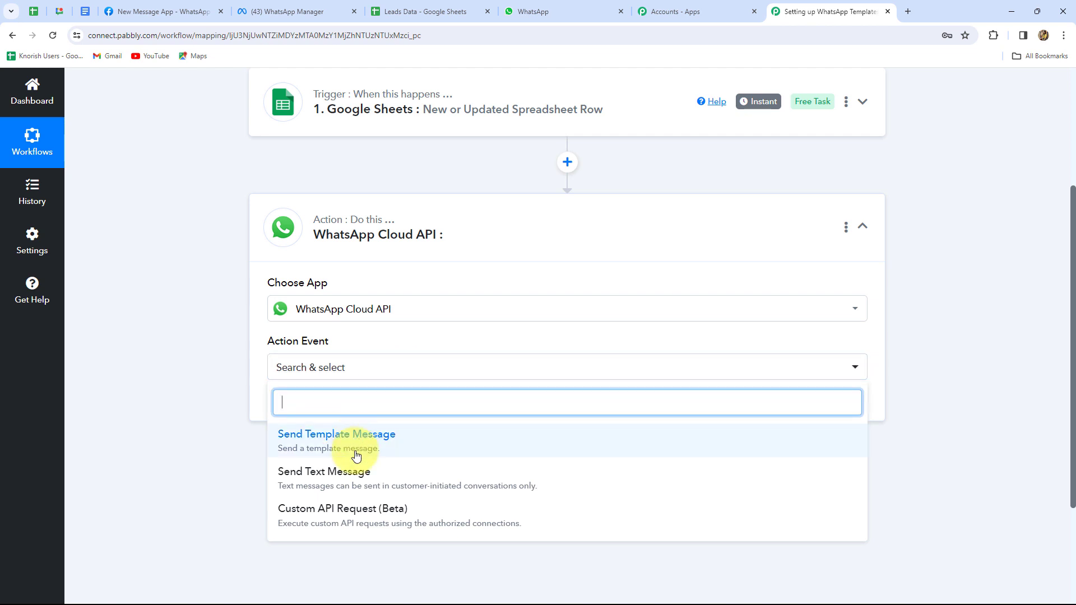
{"action": "left_click", "coordinate": [288, 455]}
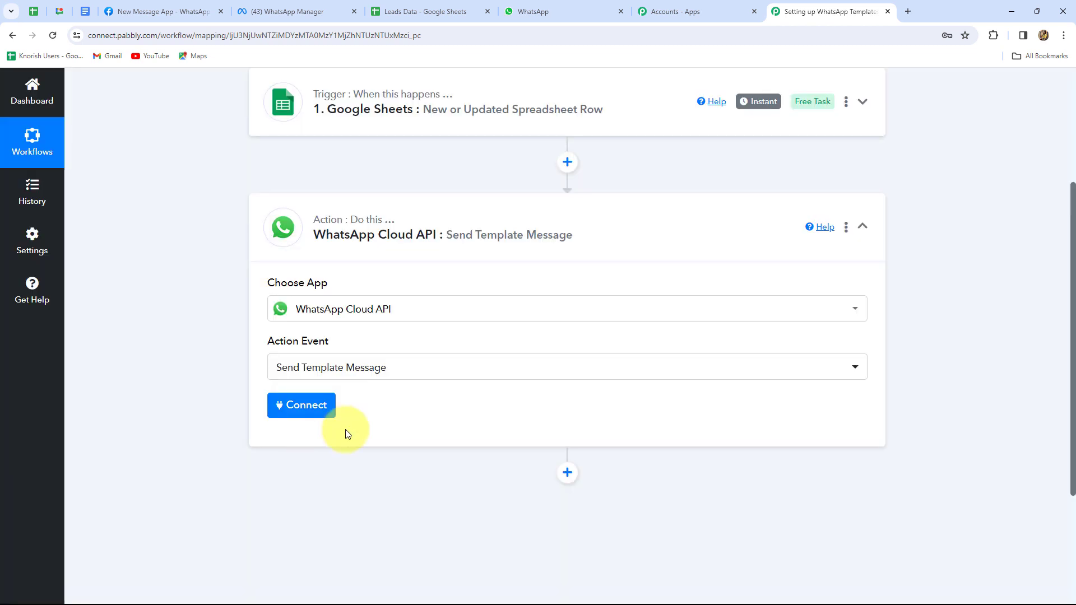
{"action": "left_click", "coordinate": [301, 405]}
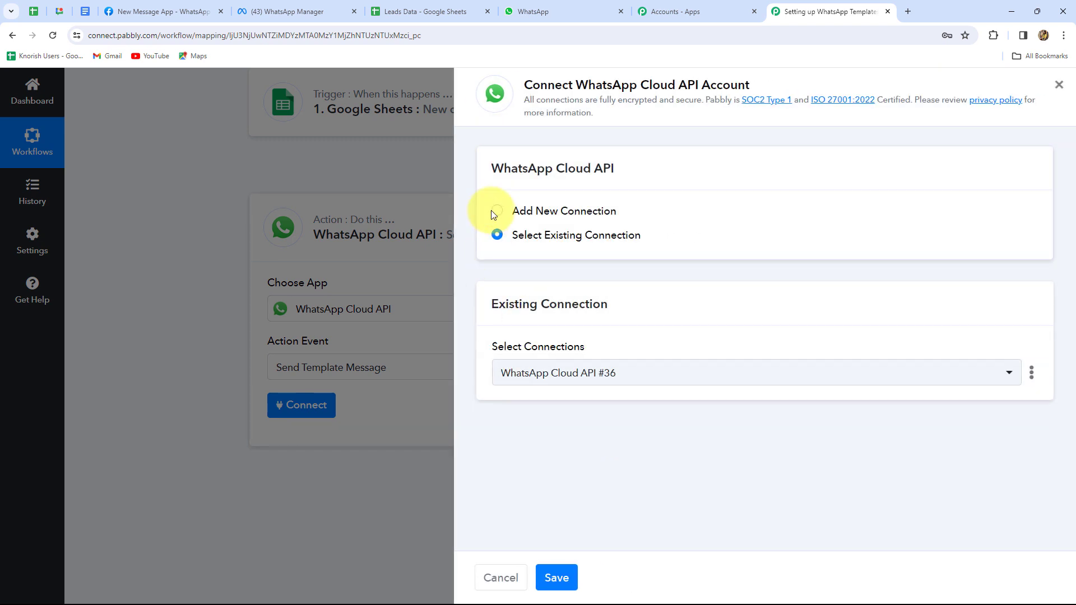
Start a new WhatsApp Cloud API connection and review its Token, Phone Number ID and Business Account ID fields
{"action": "left_click", "coordinate": [492, 211]}
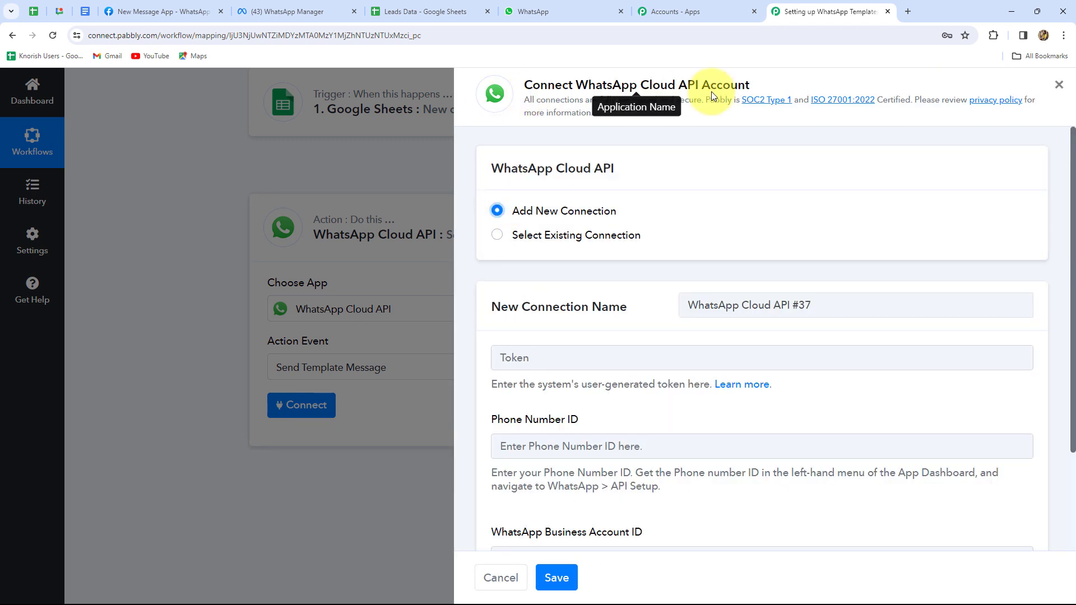
{"action": "scroll", "coordinate": [767, 218], "scroll_direction": "down", "scroll_amount": 2}
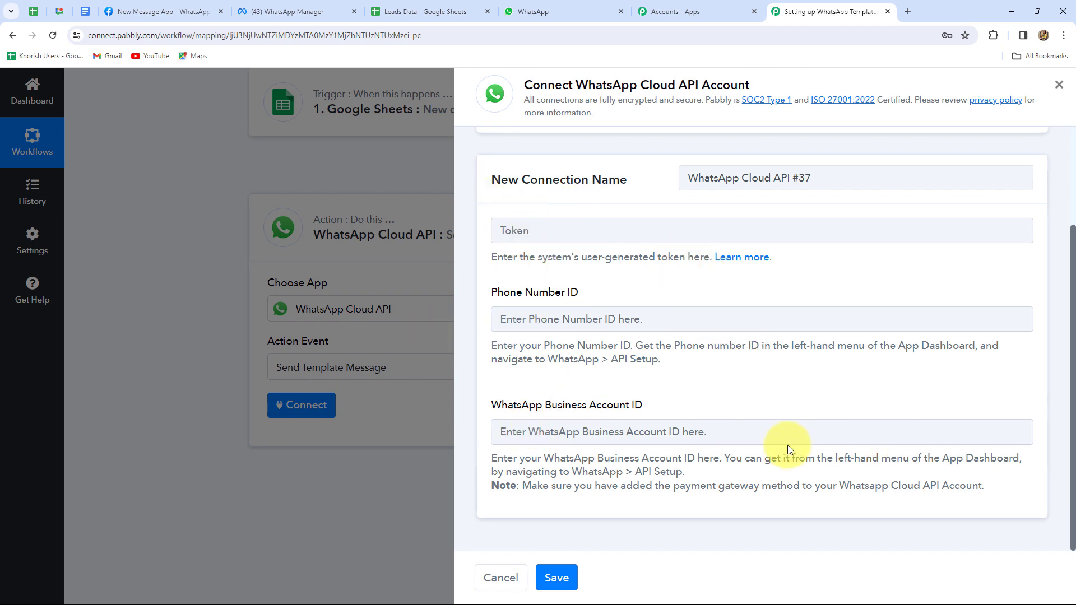
{"action": "scroll", "coordinate": [788, 446], "scroll_direction": "up", "scroll_amount": 3}
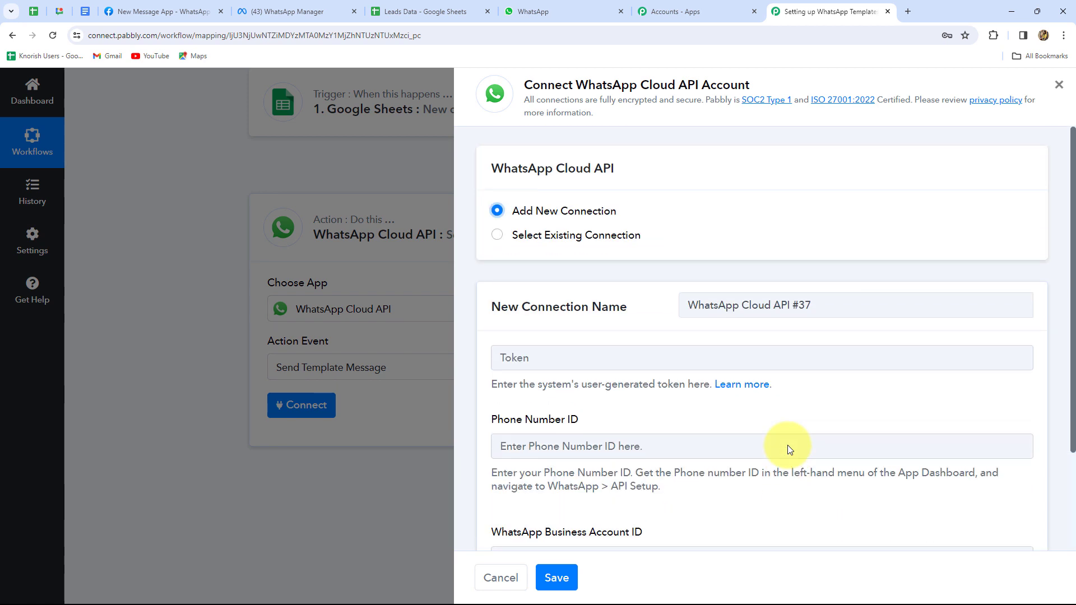
{"action": "scroll", "coordinate": [788, 445], "scroll_direction": "down", "scroll_amount": 2}
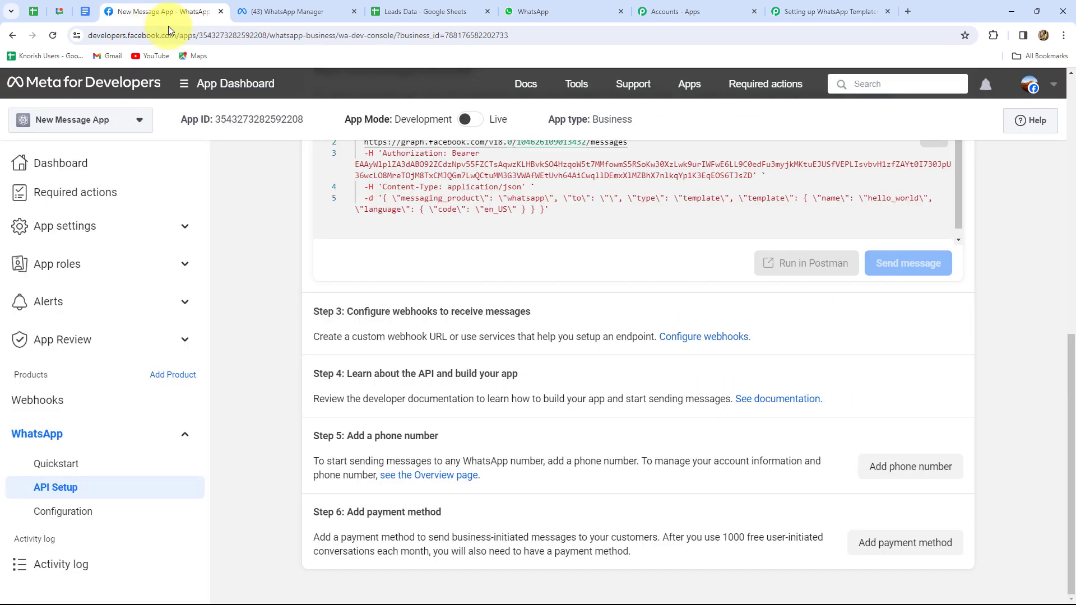
{"action": "left_click", "coordinate": [160, 8]}
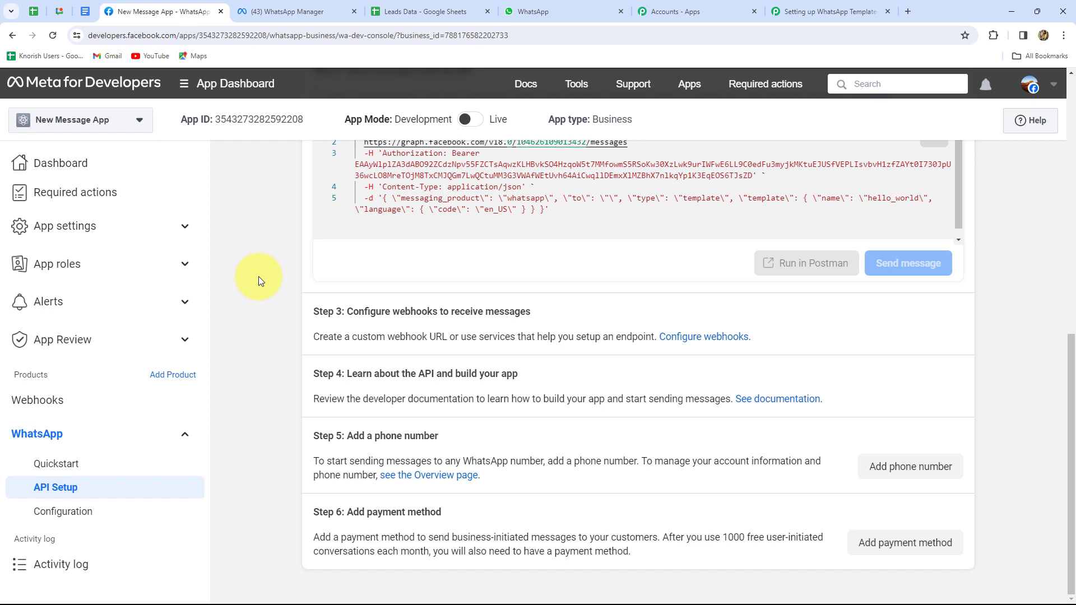
Copy the phone number ID from Meta's API Setup into Pabbly's Phone Number ID field
{"action": "scroll", "coordinate": [258, 276], "scroll_direction": "up", "scroll_amount": 8}
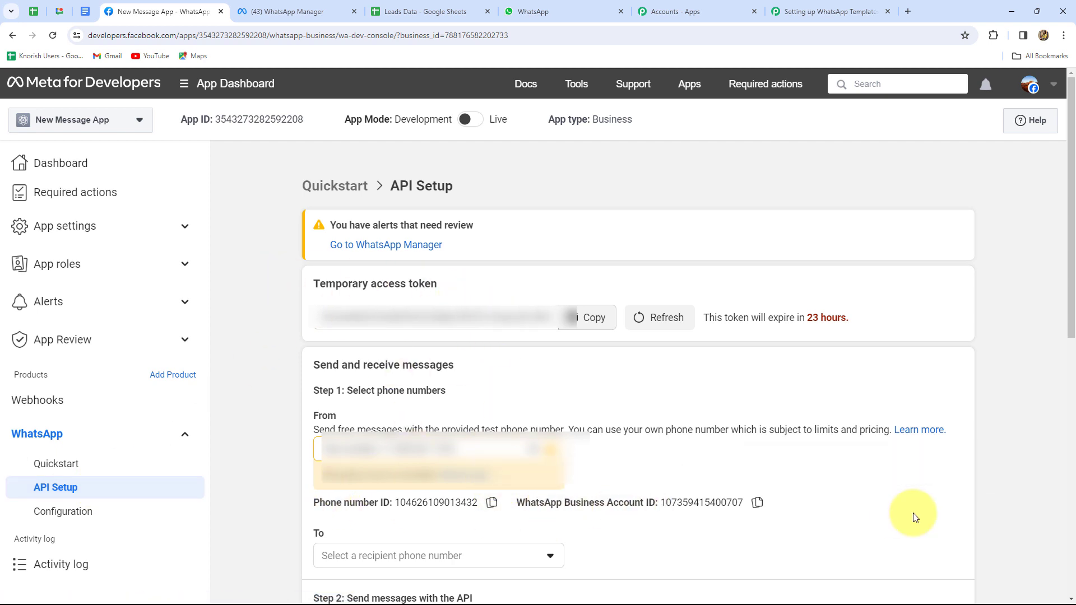
{"action": "left_click", "coordinate": [493, 504]}
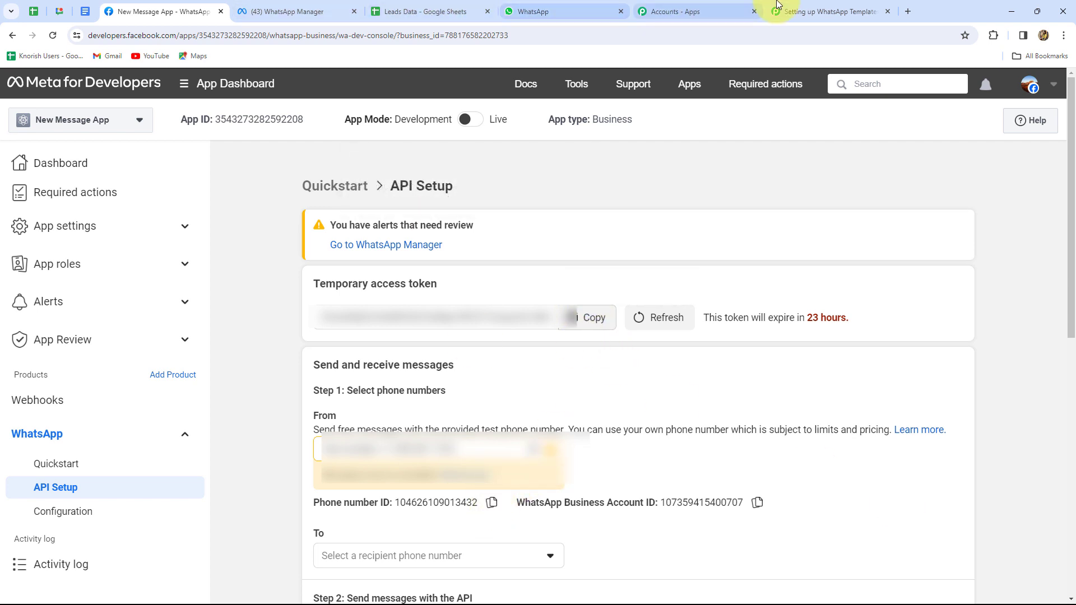
{"action": "left_click", "coordinate": [813, 11]}
{"action": "left_click", "coordinate": [608, 318]}
{"action": "key", "text": "ctrl+v"}
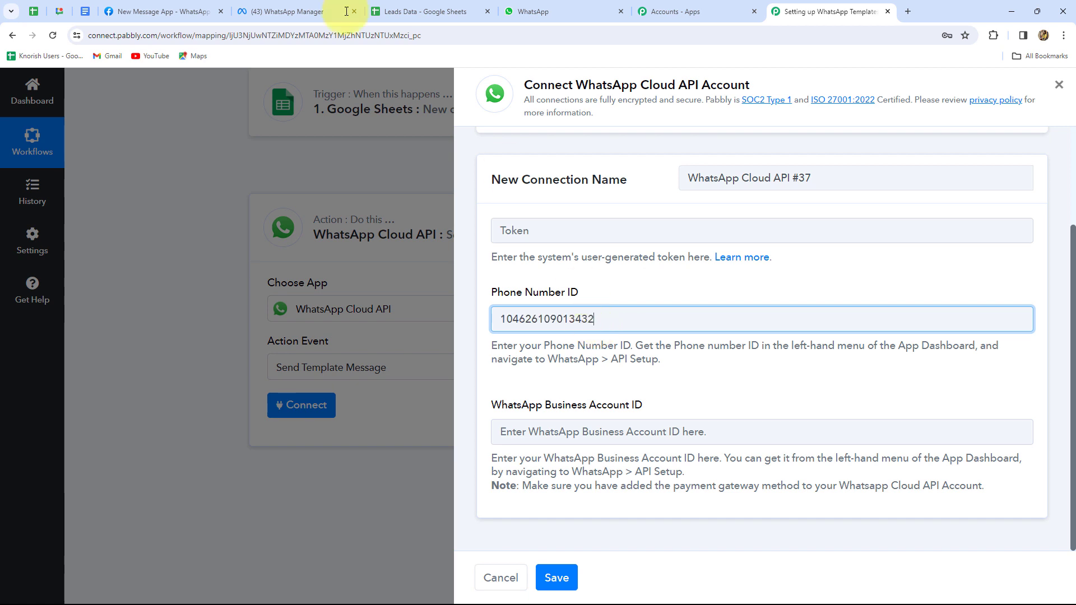
Copy the WhatsApp Business Account ID into the connection's Business Account ID field
{"action": "key", "text": "ctrl+4"}
{"action": "left_click", "coordinate": [757, 502]}
{"action": "left_click", "coordinate": [807, 12]}
{"action": "left_click", "coordinate": [603, 431]}
{"action": "key", "text": "ctrl+v"}
Copy the temporary access token from Meta into the connection's Token field
{"action": "left_click", "coordinate": [163, 12]}
{"action": "left_click", "coordinate": [585, 316]}
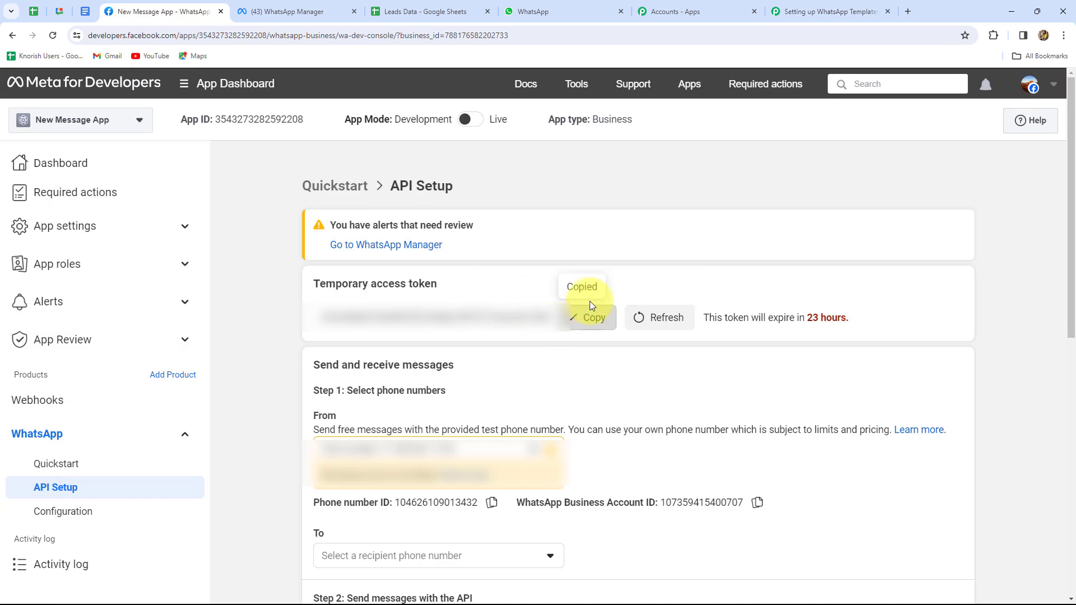
{"action": "left_click", "coordinate": [830, 11]}
{"action": "left_click", "coordinate": [538, 230]}
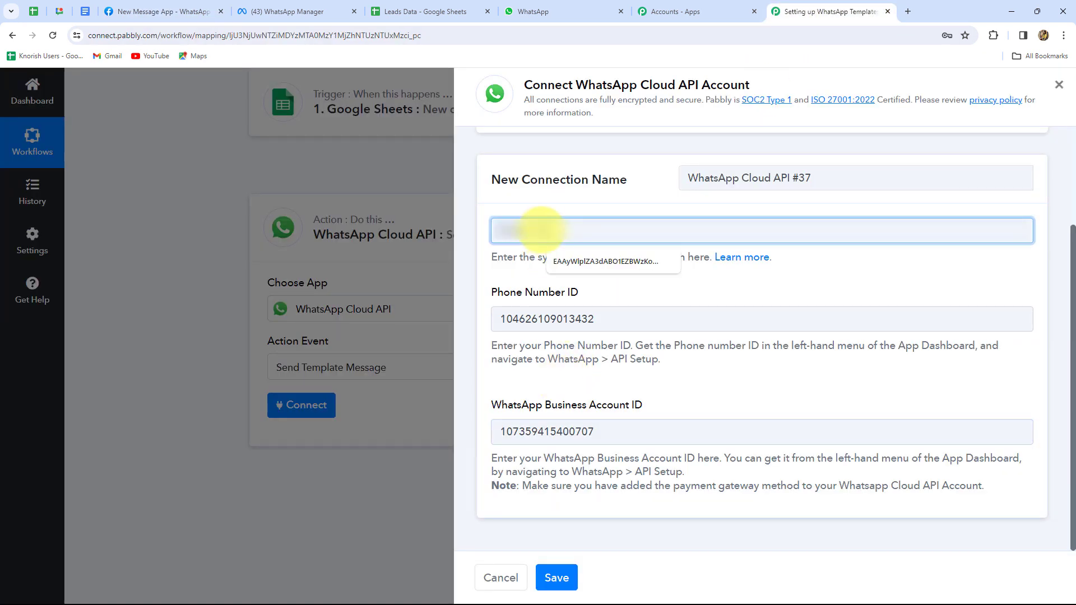
{"action": "key", "text": "ctrl+v"}
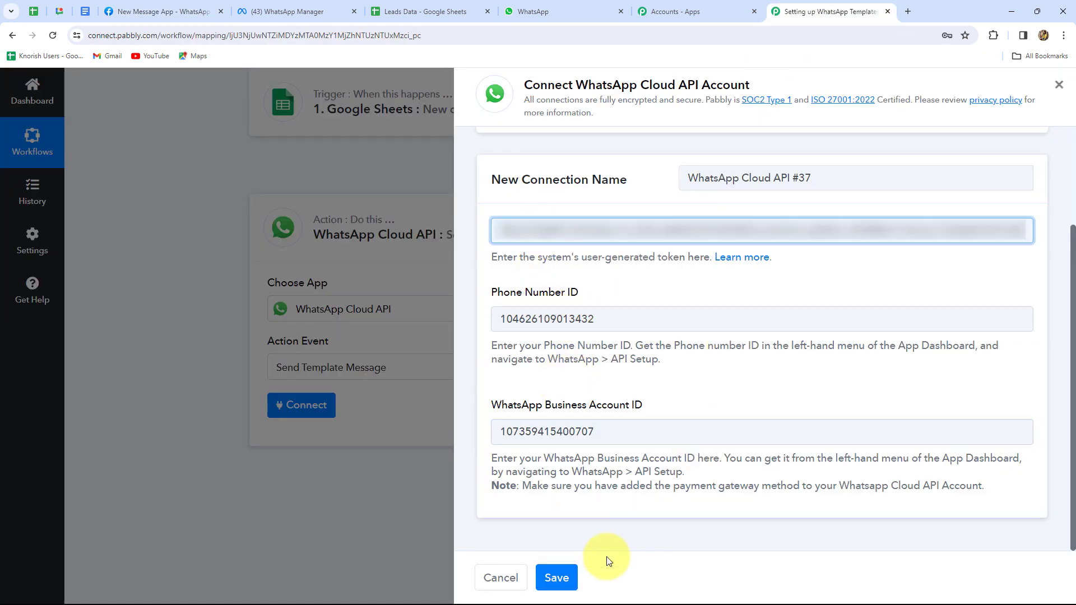
Save the WhatsApp Cloud API connection and check that the Template Name list is still empty
{"action": "left_click", "coordinate": [563, 578]}
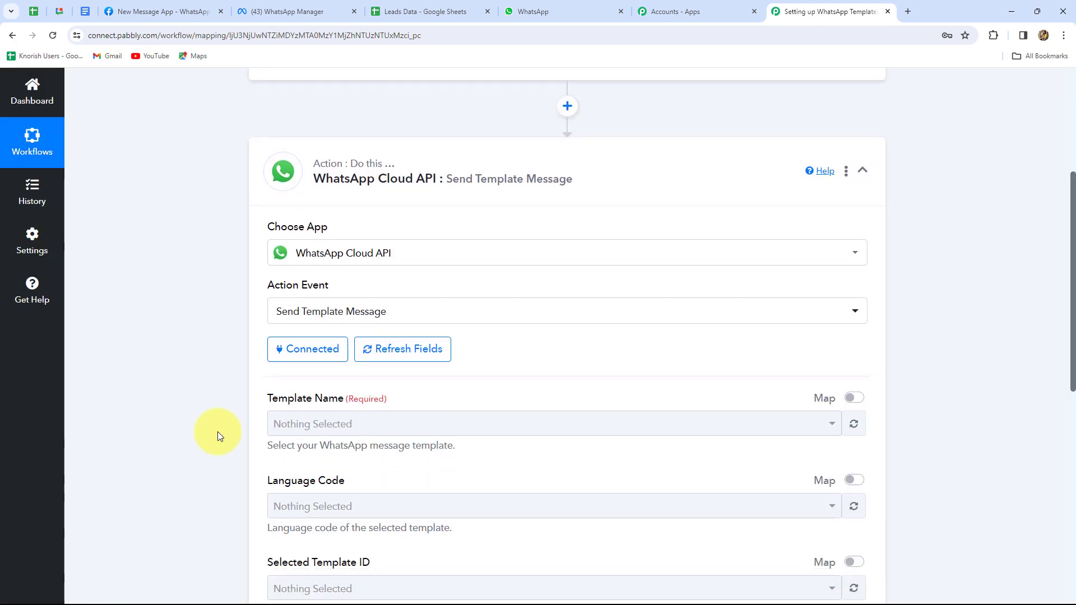
{"action": "scroll", "coordinate": [217, 431], "scroll_direction": "down", "scroll_amount": 3}
{"action": "scroll", "coordinate": [217, 432], "scroll_direction": "up", "scroll_amount": 3}
{"action": "scroll", "coordinate": [217, 431], "scroll_direction": "down", "scroll_amount": 2}
{"action": "scroll", "coordinate": [217, 434], "scroll_direction": "down", "scroll_amount": 3}
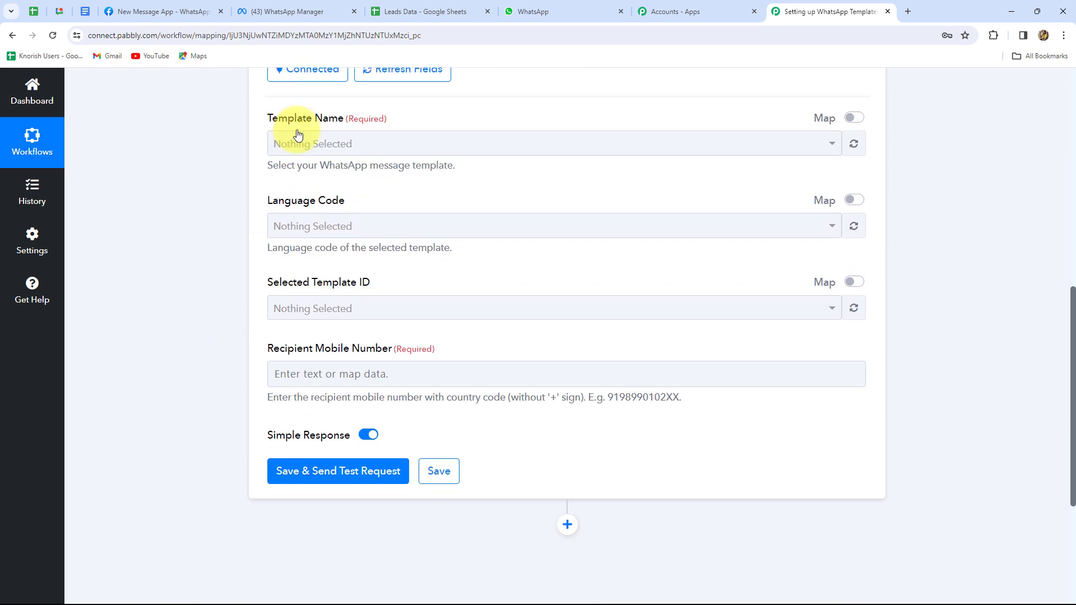
{"action": "left_click", "coordinate": [284, 153]}
{"action": "left_click", "coordinate": [285, 152]}
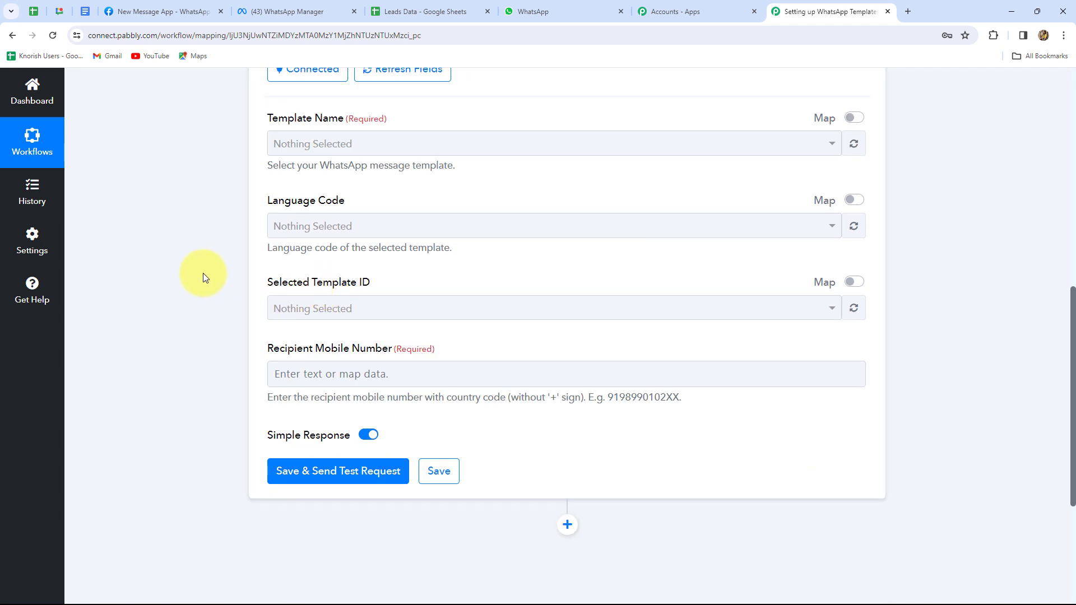
{"action": "left_click", "coordinate": [297, 10]}
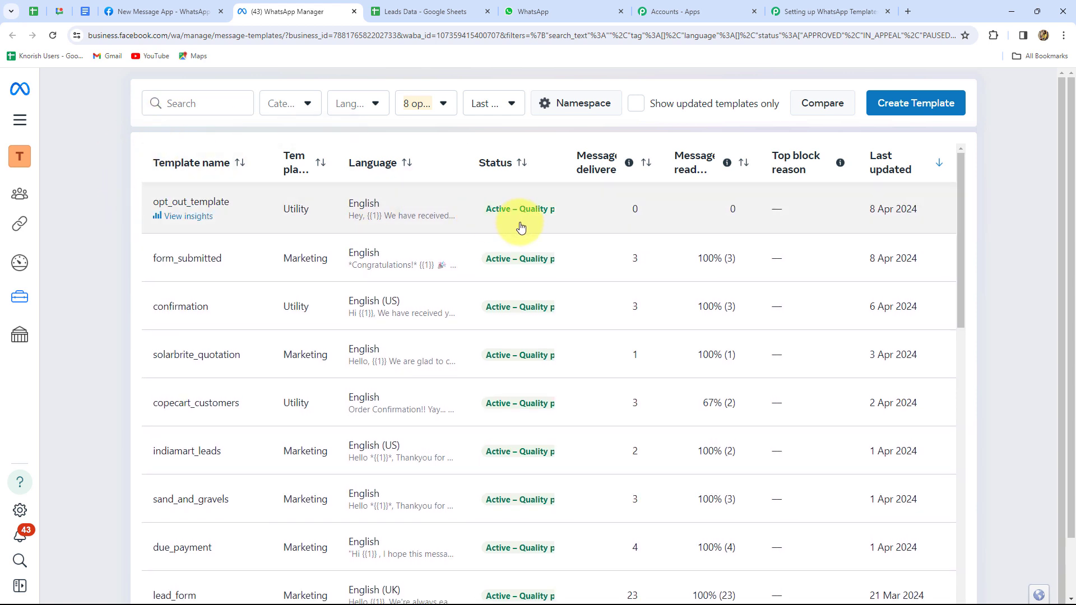
{"action": "left_click", "coordinate": [824, 11]}
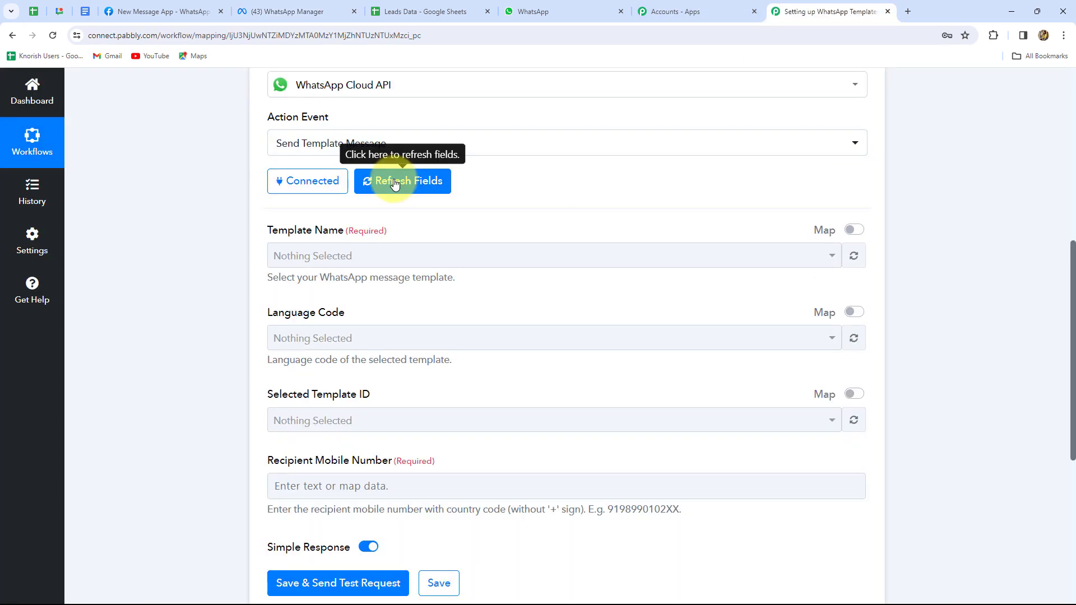
{"action": "left_click", "coordinate": [395, 182]}
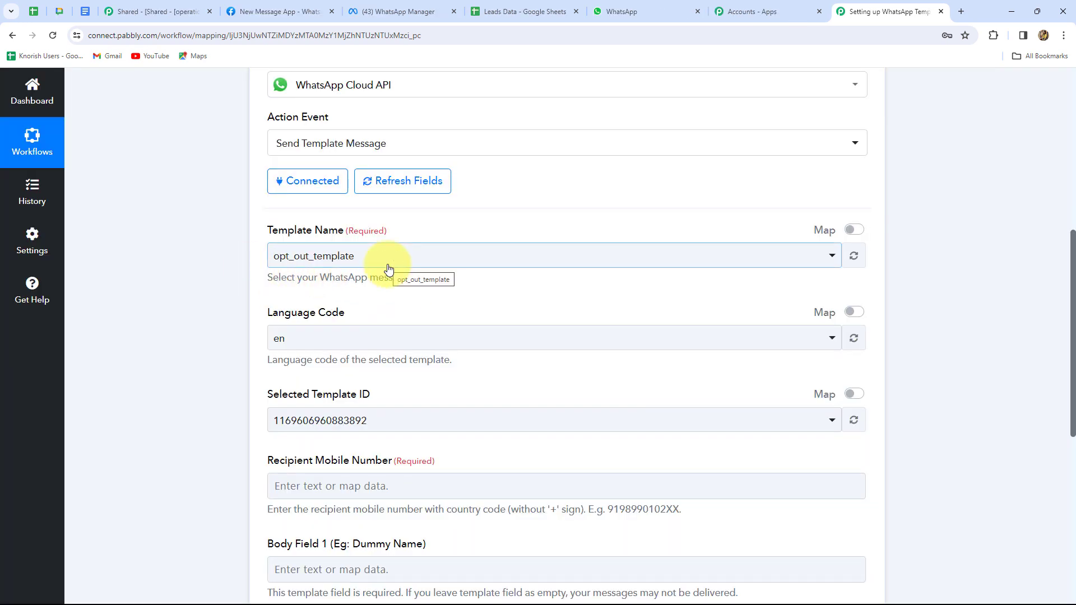
{"action": "scroll", "coordinate": [339, 267], "scroll_direction": "down", "scroll_amount": 1}
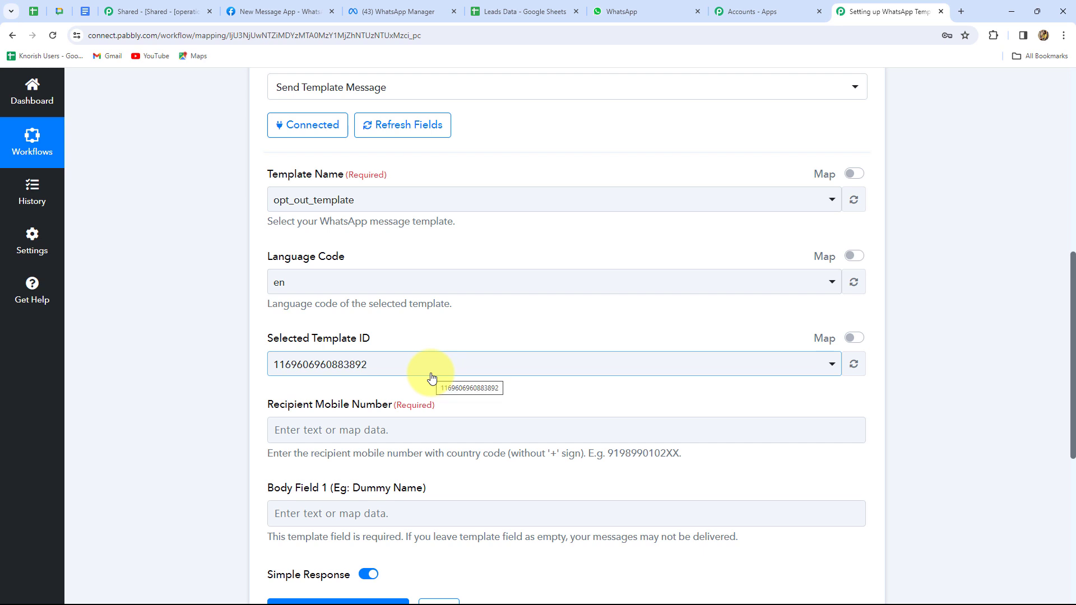
{"action": "scroll", "coordinate": [432, 378], "scroll_direction": "down", "scroll_amount": 3}
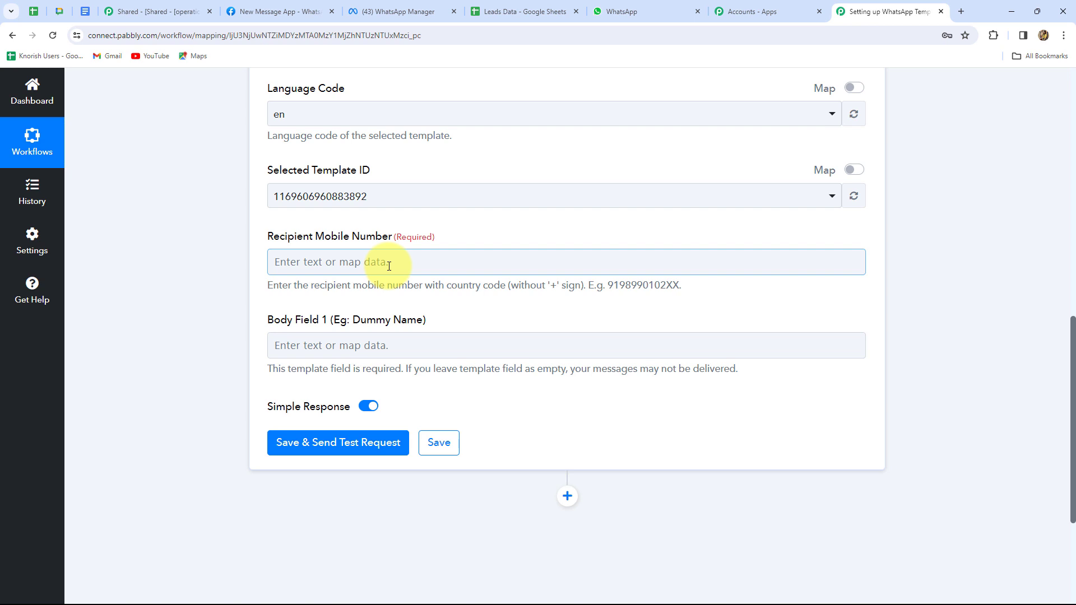
Map Recipient Mobile Number to the Google Sheets trigger's Phone Number field
{"action": "left_click", "coordinate": [389, 265]}
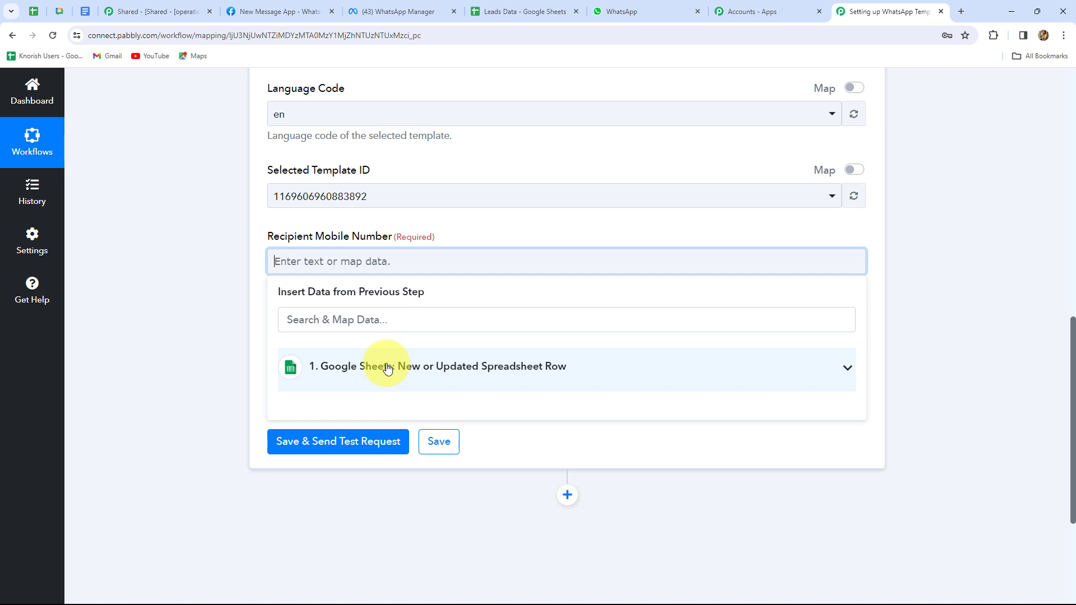
{"action": "left_click", "coordinate": [388, 368]}
{"action": "scroll", "coordinate": [410, 493], "scroll_direction": "down", "scroll_amount": 1}
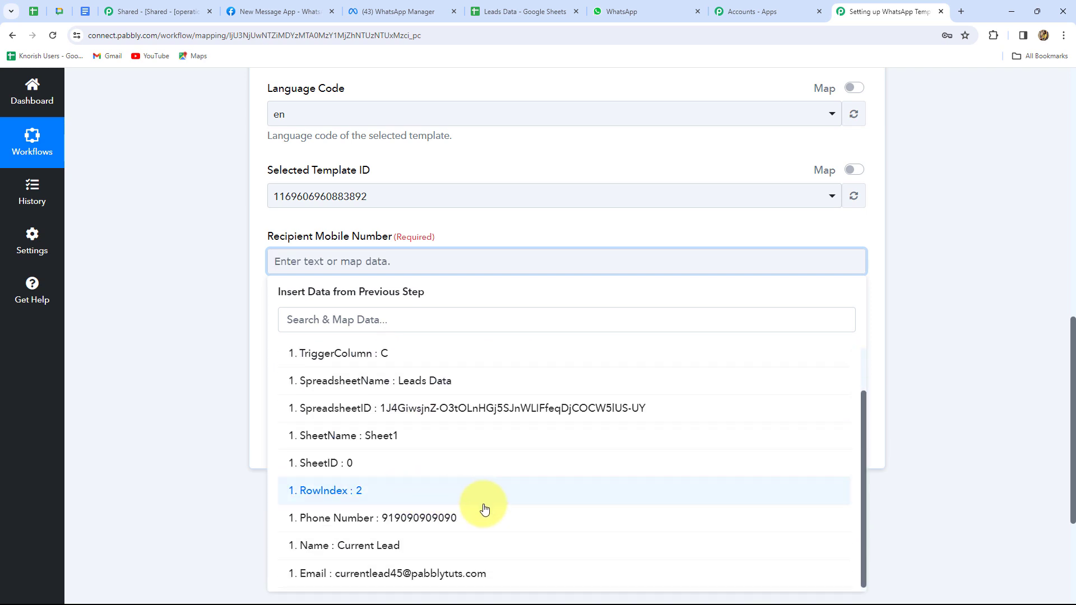
{"action": "left_click", "coordinate": [431, 518]}
{"action": "left_click", "coordinate": [944, 398]}
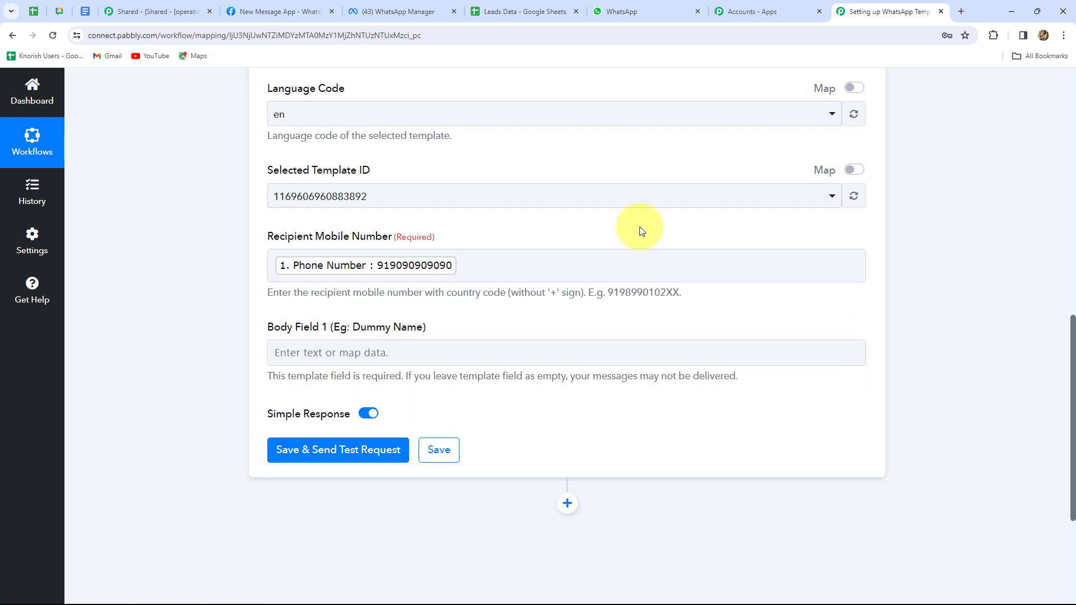
{"action": "scroll", "coordinate": [484, 323], "scroll_direction": "down", "scroll_amount": 2}
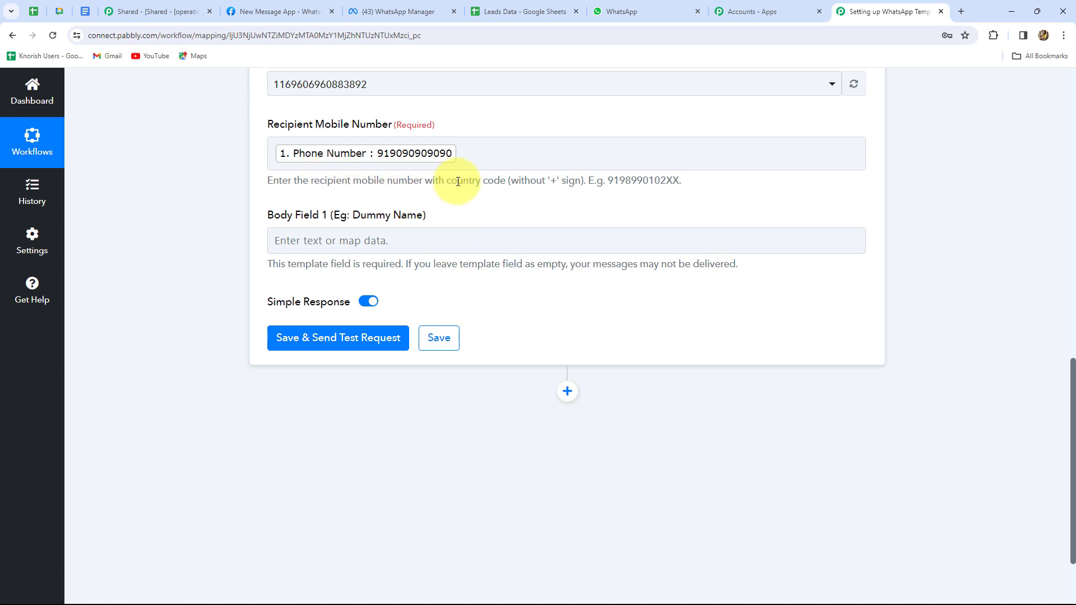
{"action": "left_click", "coordinate": [461, 162]}
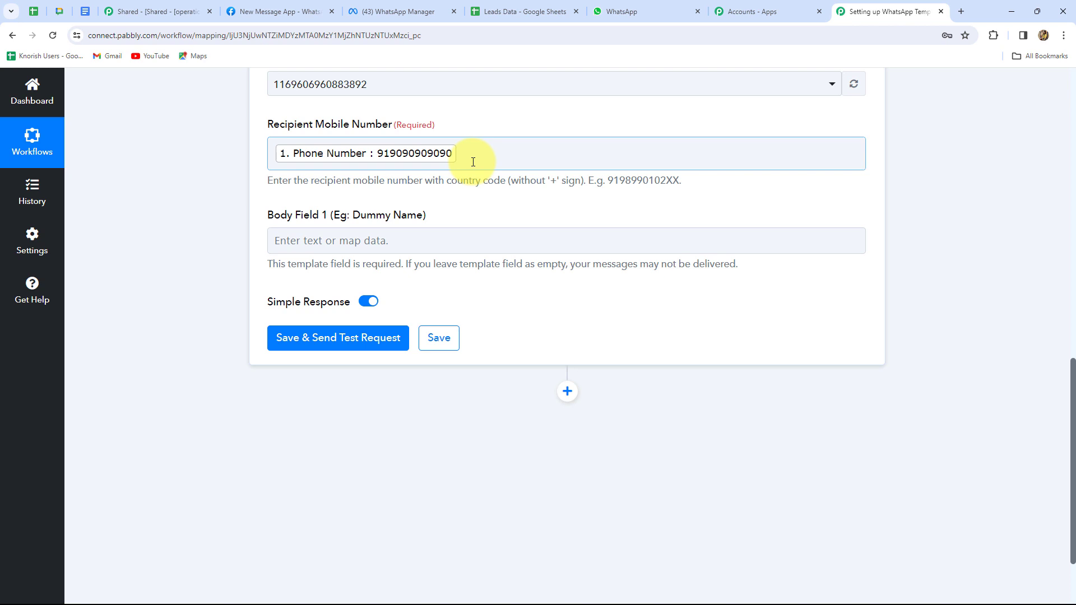
{"action": "scroll", "coordinate": [477, 207], "scroll_direction": "down", "scroll_amount": 2}
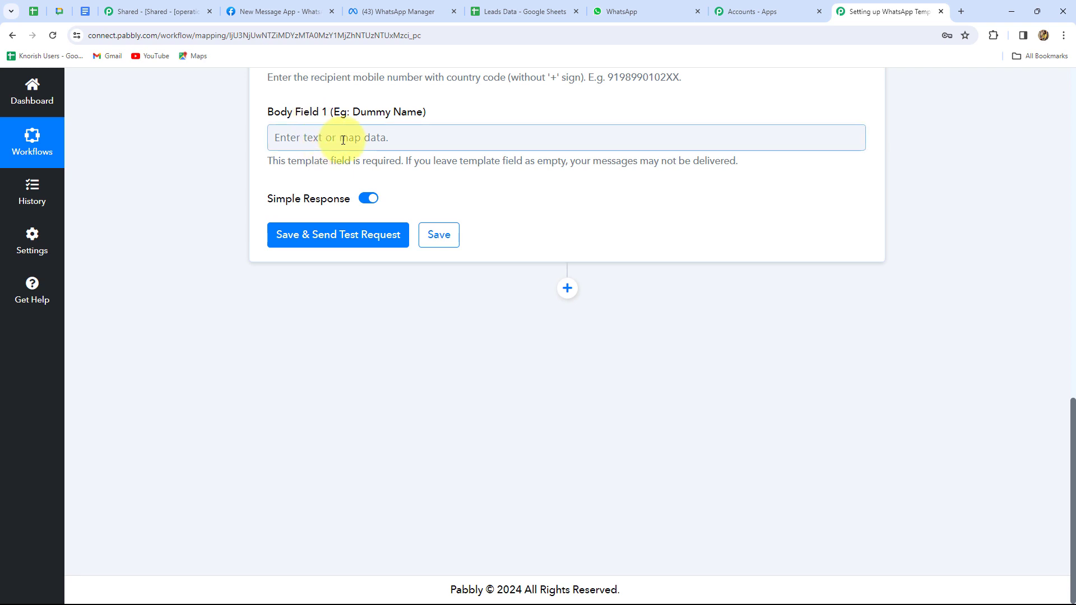
Map Body Field 1 to the sheet's Name field, then compare against the Leads Data sheet
{"action": "left_click", "coordinate": [343, 140]}
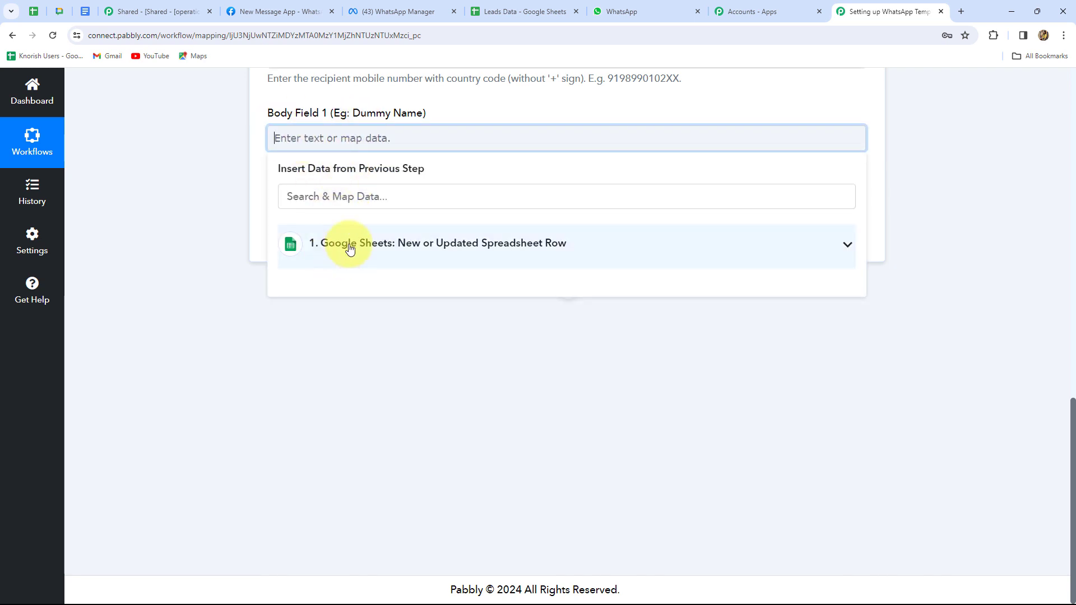
{"action": "left_click", "coordinate": [350, 248]}
{"action": "left_click", "coordinate": [392, 476]}
{"action": "scroll", "coordinate": [364, 330], "scroll_direction": "up", "scroll_amount": 5}
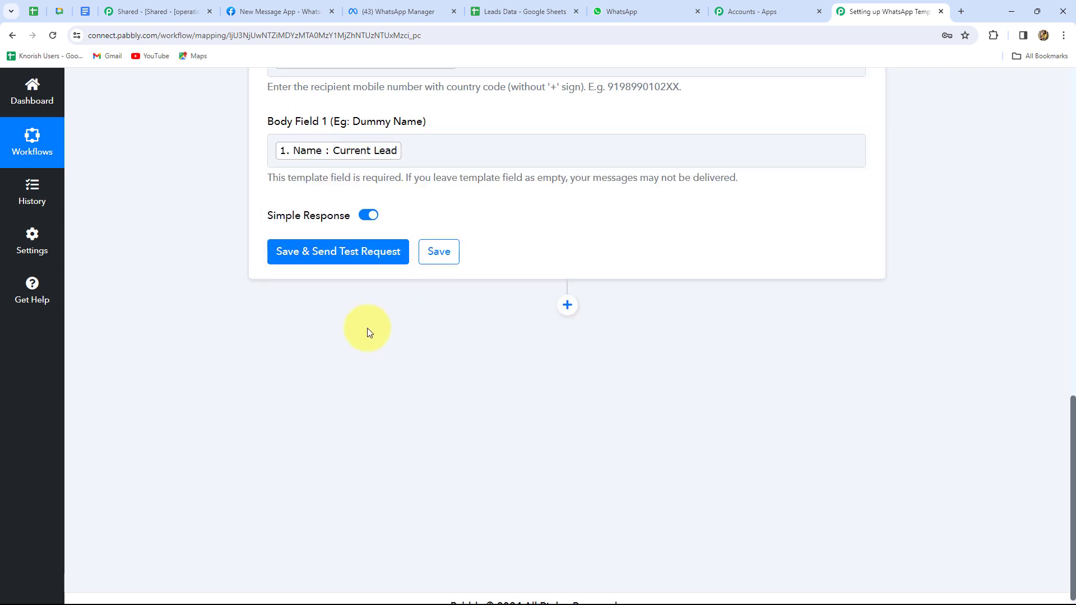
{"action": "scroll", "coordinate": [347, 320], "scroll_direction": "down", "scroll_amount": 4}
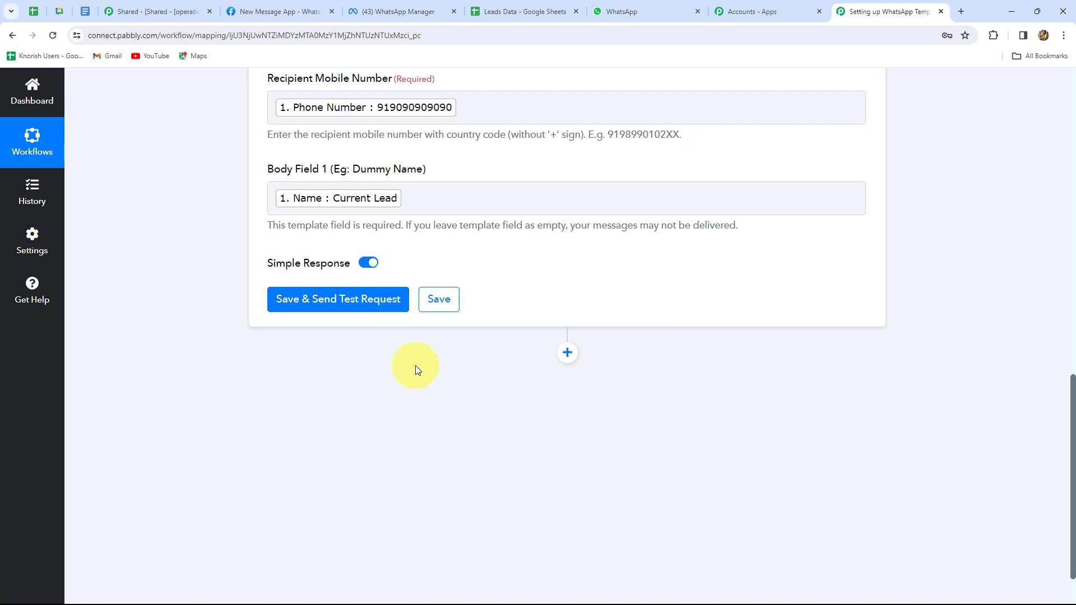
{"action": "scroll", "coordinate": [416, 366], "scroll_direction": "up", "scroll_amount": 2}
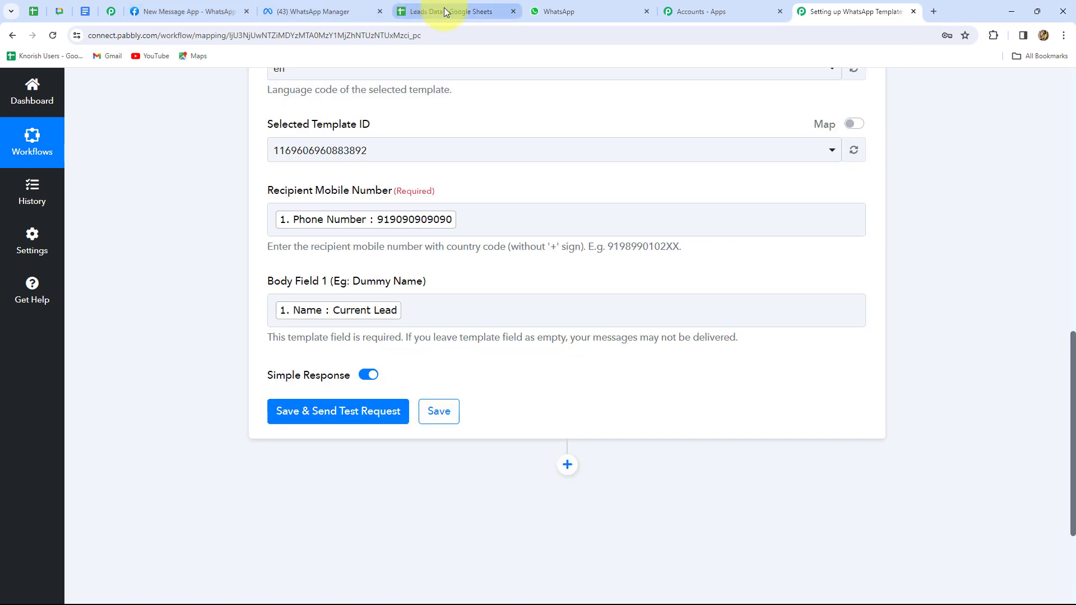
{"action": "left_click", "coordinate": [445, 9]}
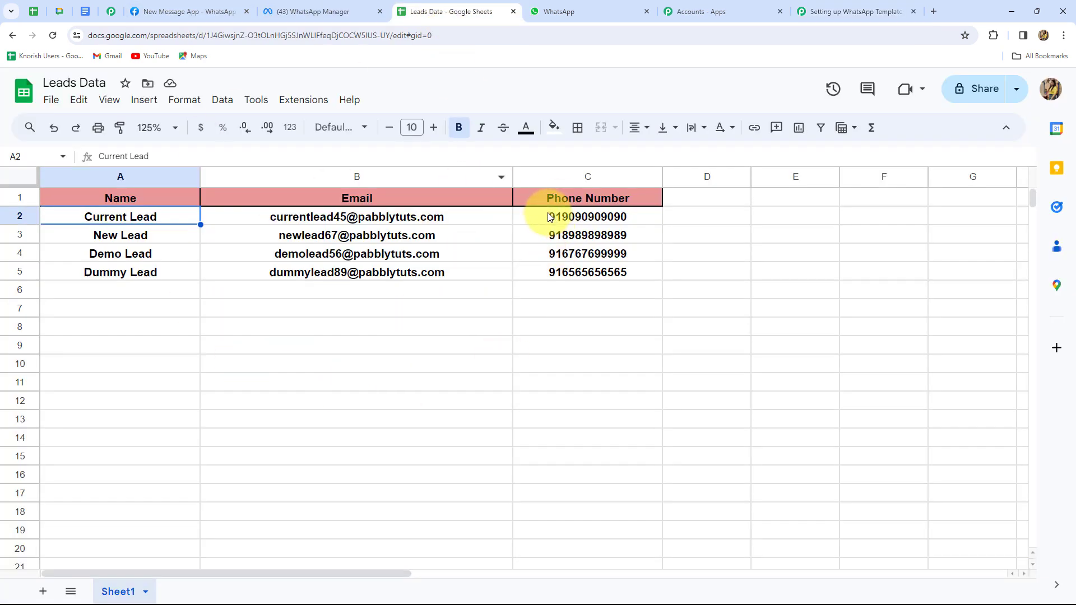
{"action": "left_click", "coordinate": [814, 13]}
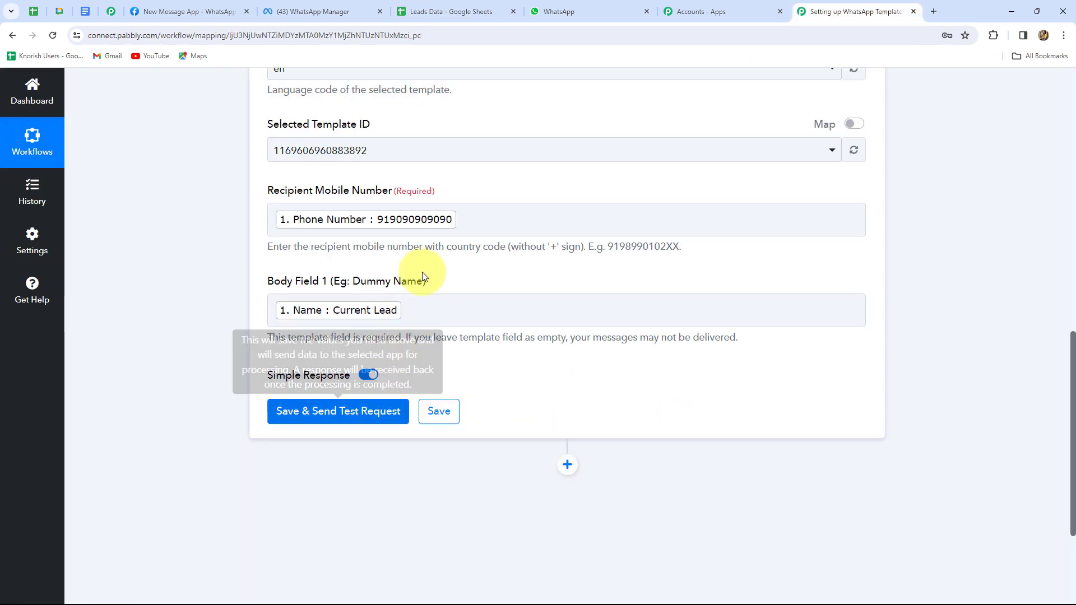
Save the step and send a test message, confirming Message Status is 'accepted'
{"action": "left_click", "coordinate": [471, 216]}
{"action": "left_click", "coordinate": [341, 382]}
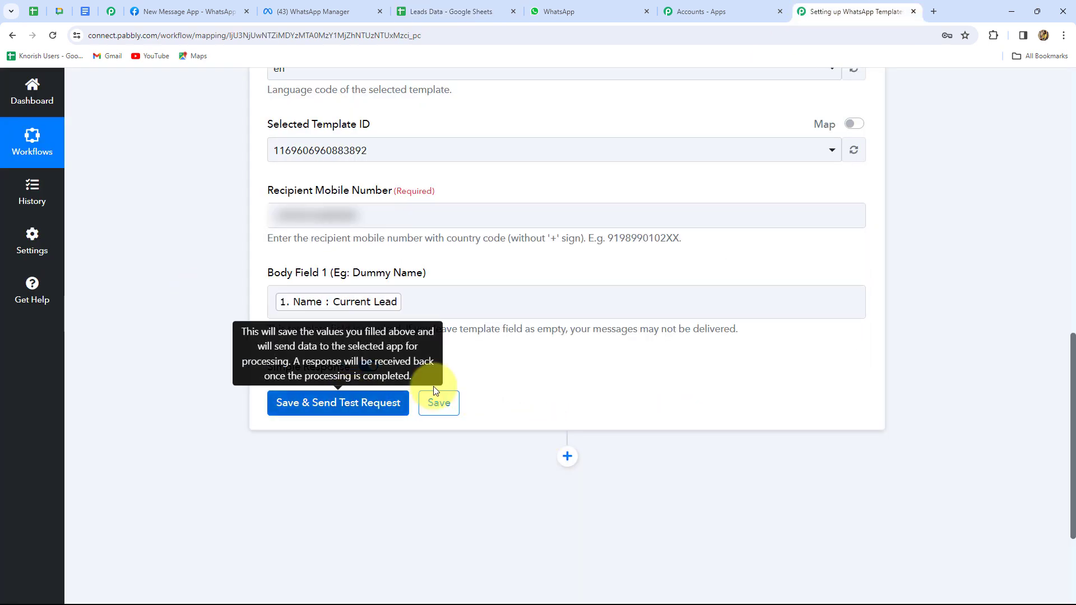
{"action": "left_click", "coordinate": [358, 398]}
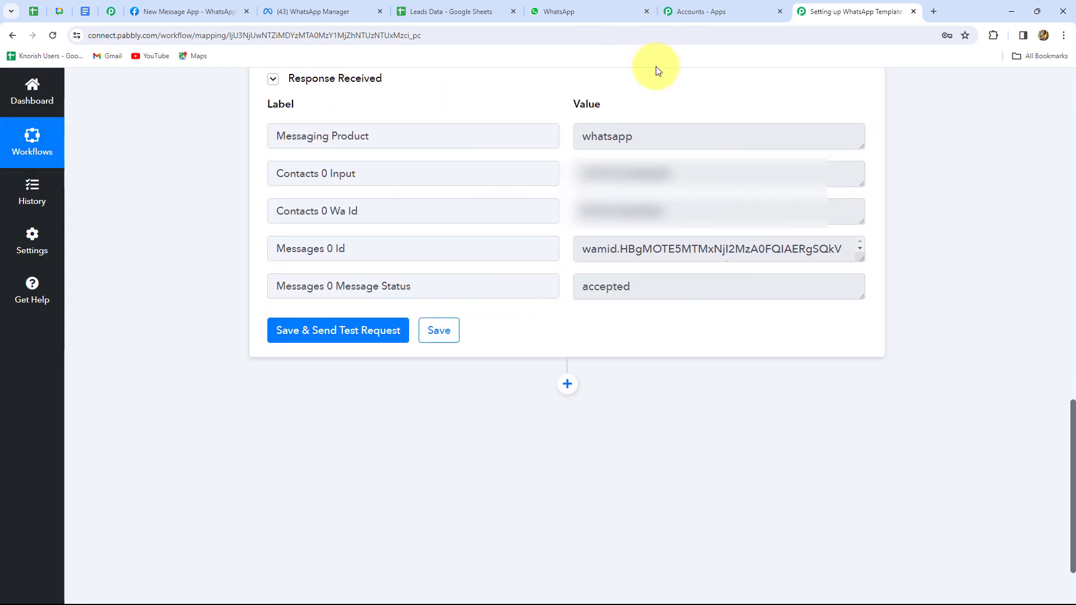
{"action": "left_click", "coordinate": [619, 296]}
{"action": "double_click", "coordinate": [618, 296]}
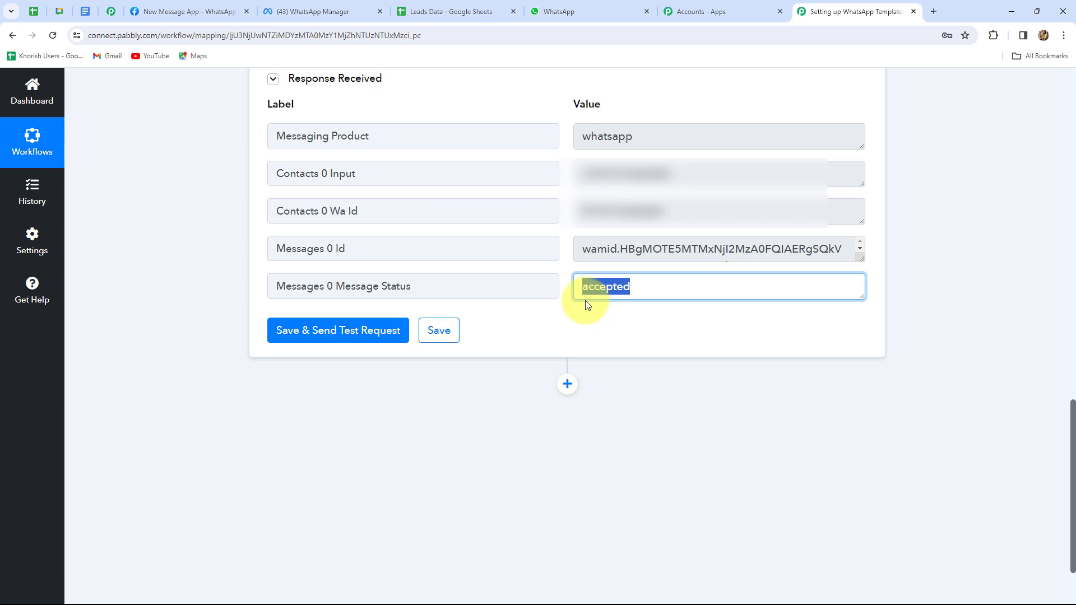
{"action": "left_click", "coordinate": [607, 321]}
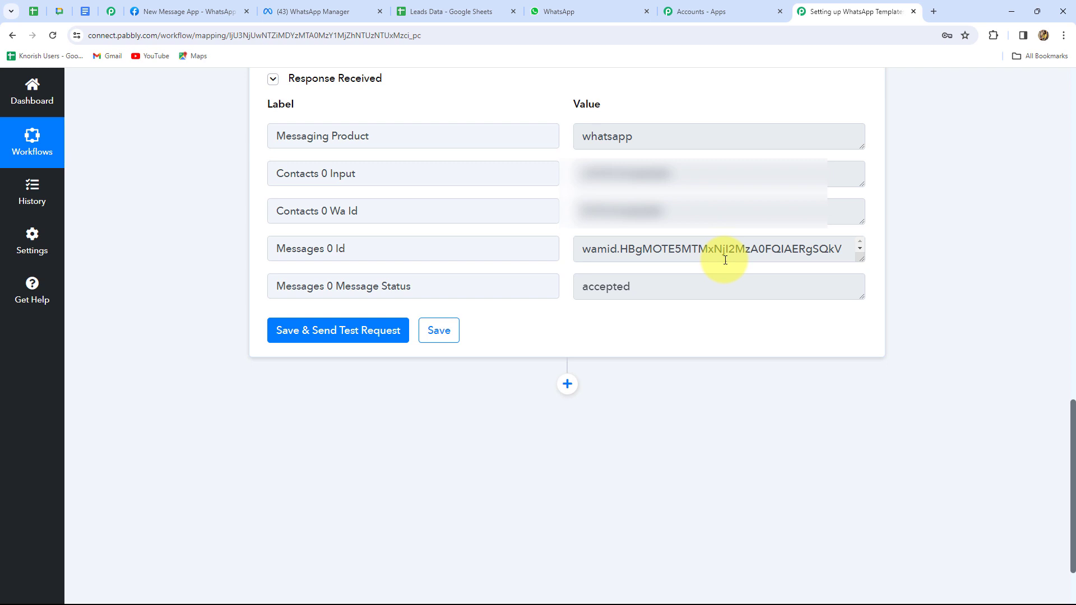
{"action": "key", "text": "ctrl+shift+Tab"}
{"action": "key", "text": "ctrl+shift+Tab"}
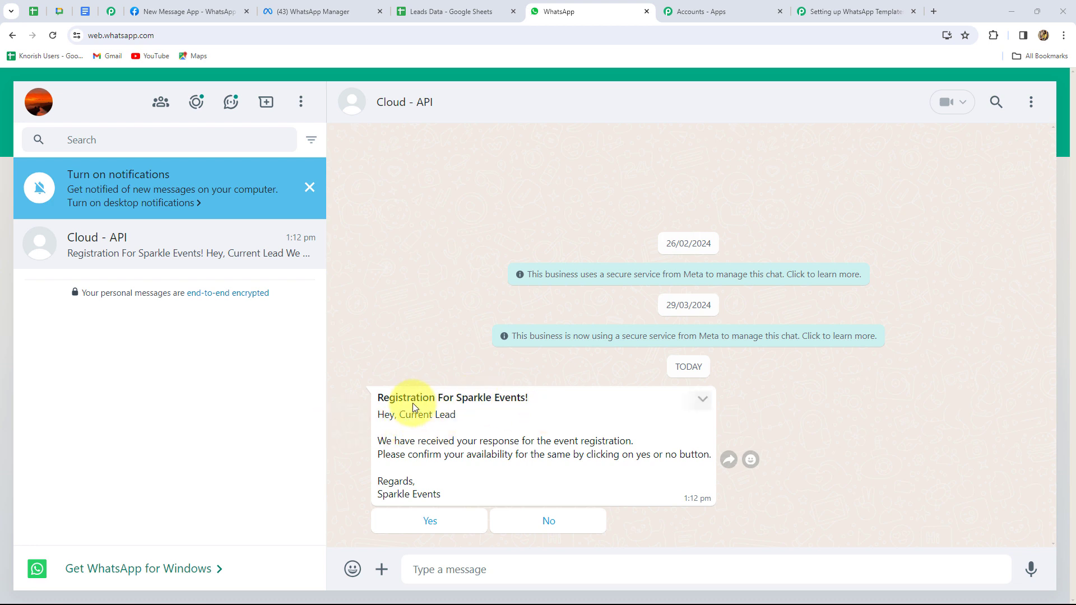
Verify the WhatsApp message greets 'Current Lead' with Yes/No buttons, then return to Leads Data
{"action": "left_click_drag", "start_coordinate": [398, 414], "coordinate": [496, 420]}
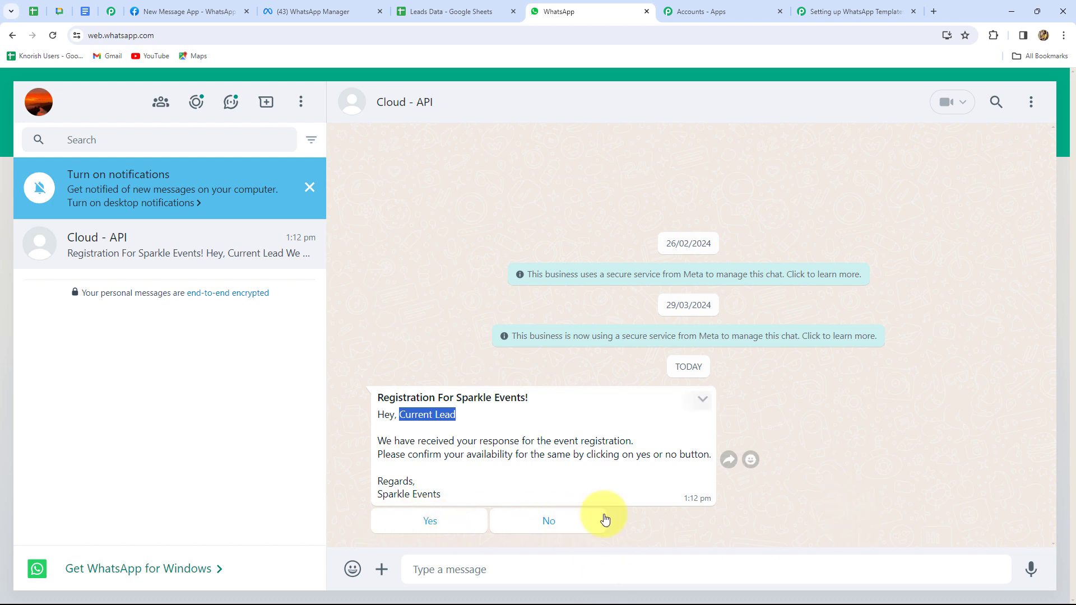
{"action": "left_click", "coordinate": [643, 527]}
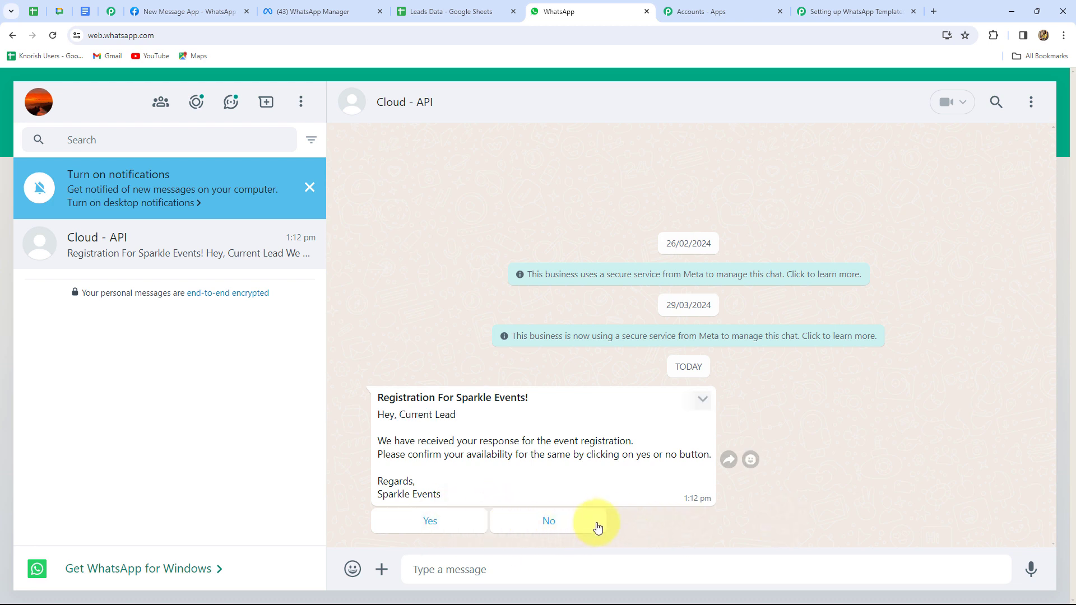
{"action": "left_click", "coordinate": [437, 8]}
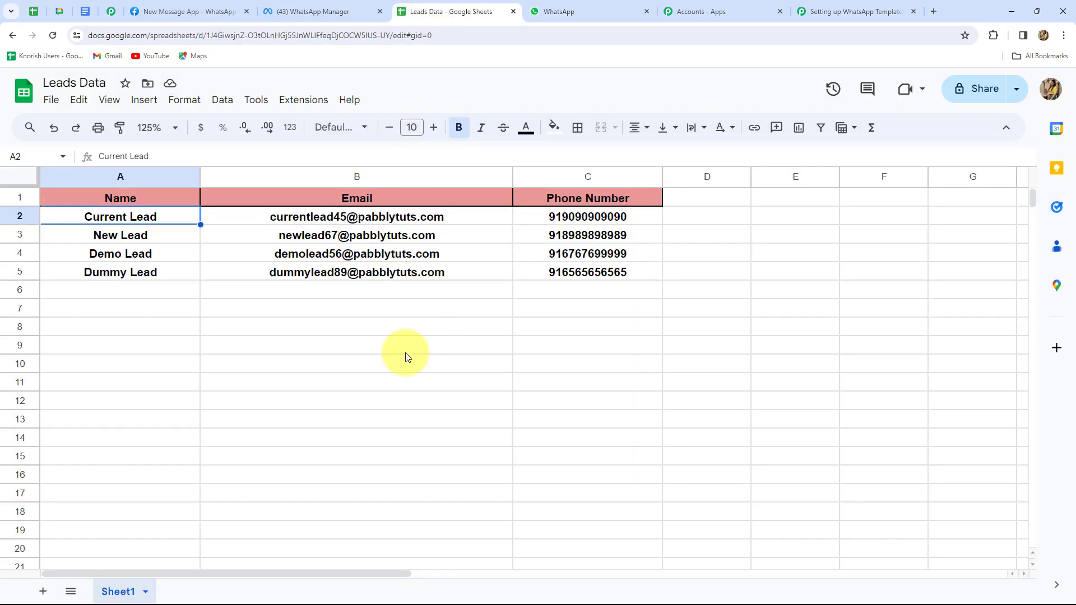
Send all four lead rows via Pabbly Connect Webhooks > Send All Data, confirming Send On Event stays ticked
{"action": "left_click", "coordinate": [594, 307]}
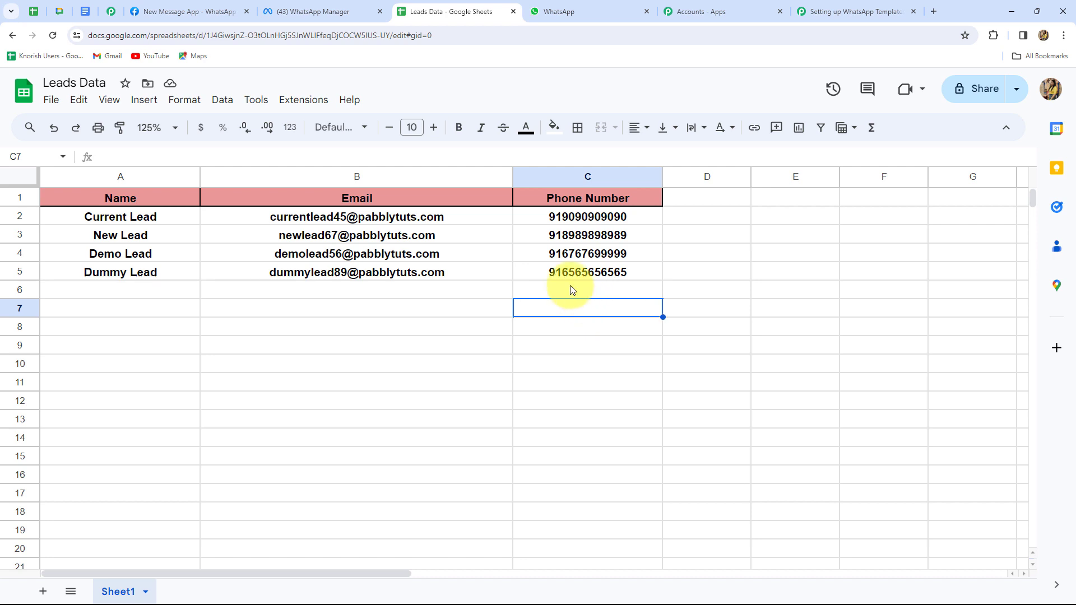
{"action": "left_click", "coordinate": [303, 100]}
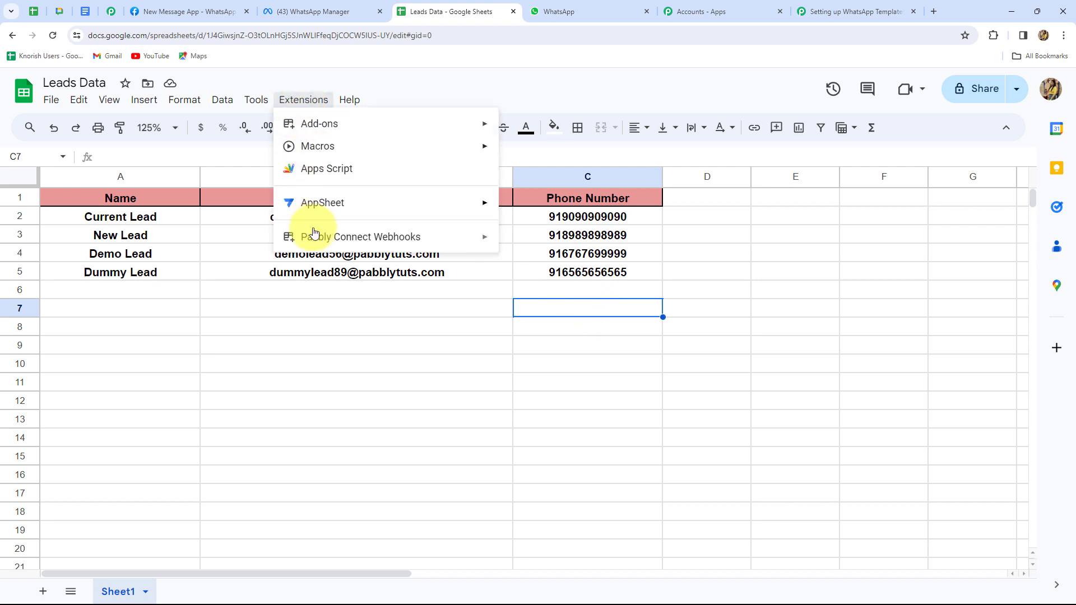
{"action": "mouse_move", "coordinate": [314, 236]}
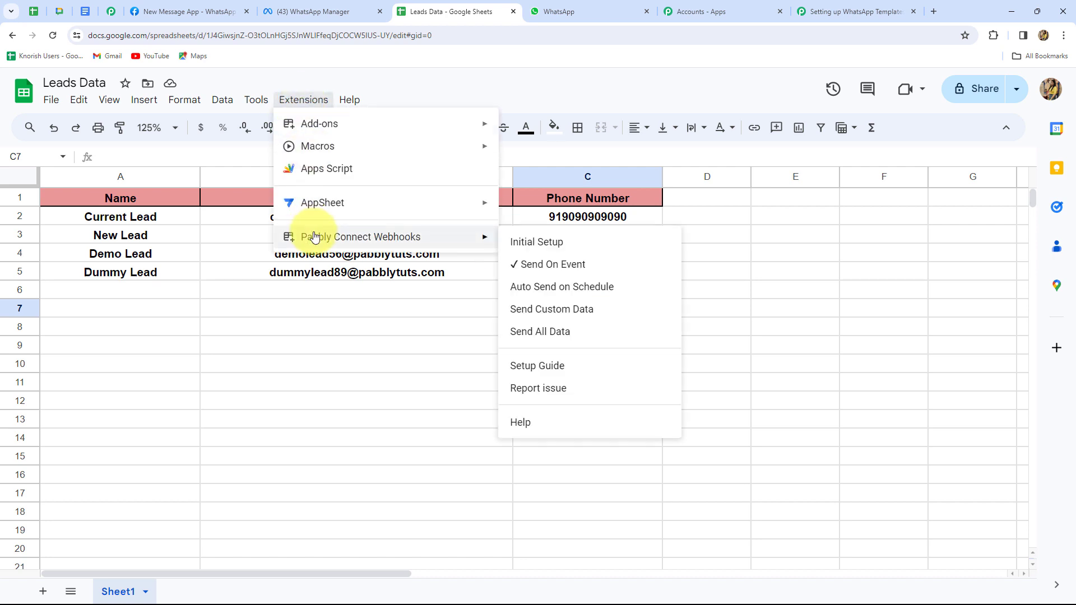
{"action": "left_click", "coordinate": [532, 333]}
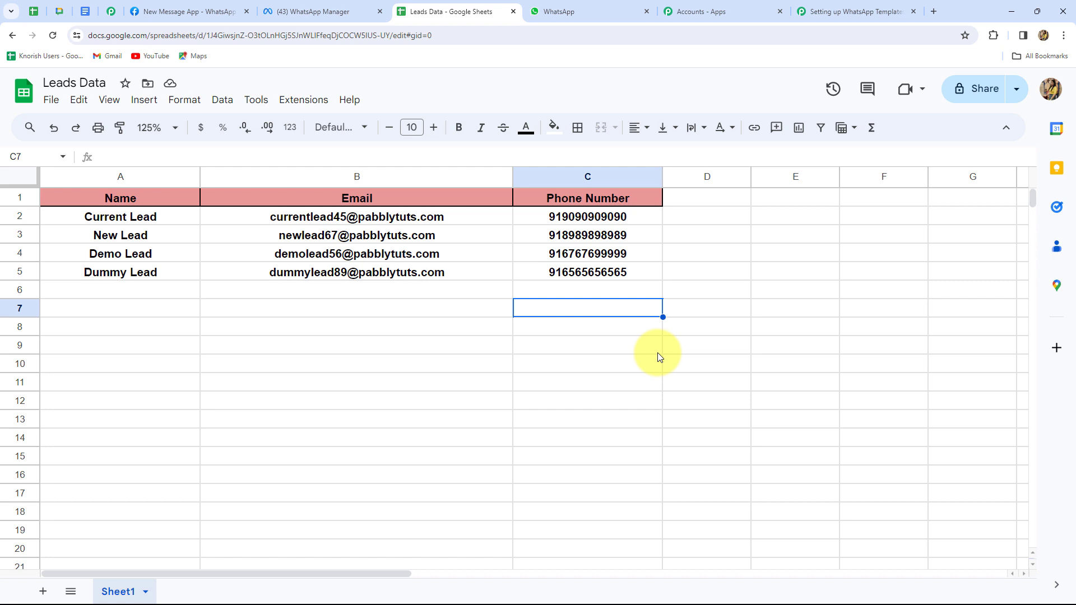
{"action": "left_click", "coordinate": [303, 99]}
{"action": "mouse_move", "coordinate": [341, 239]}
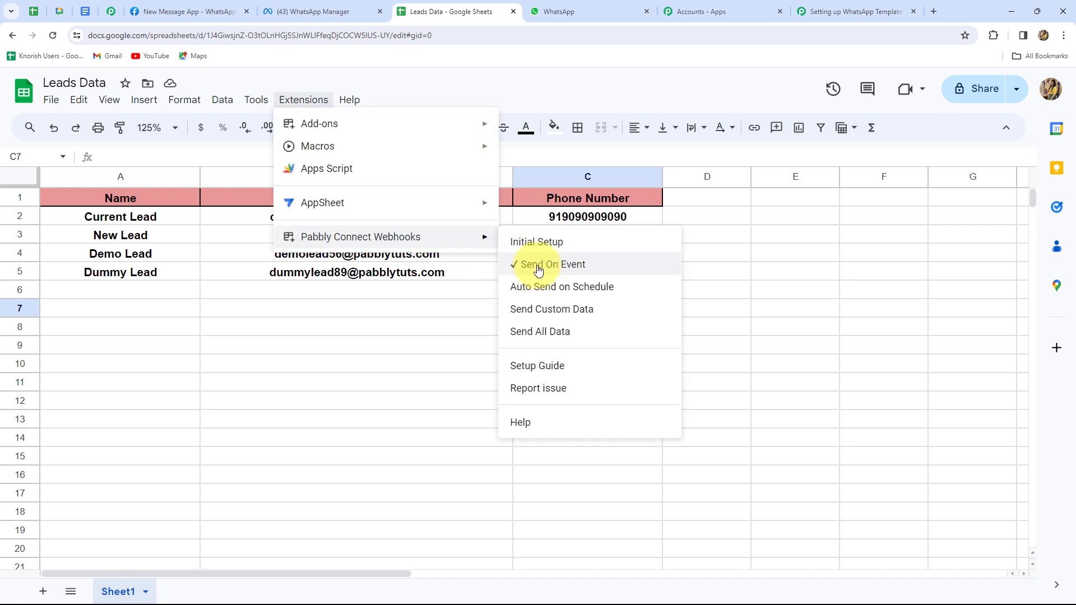
{"action": "left_click", "coordinate": [421, 303]}
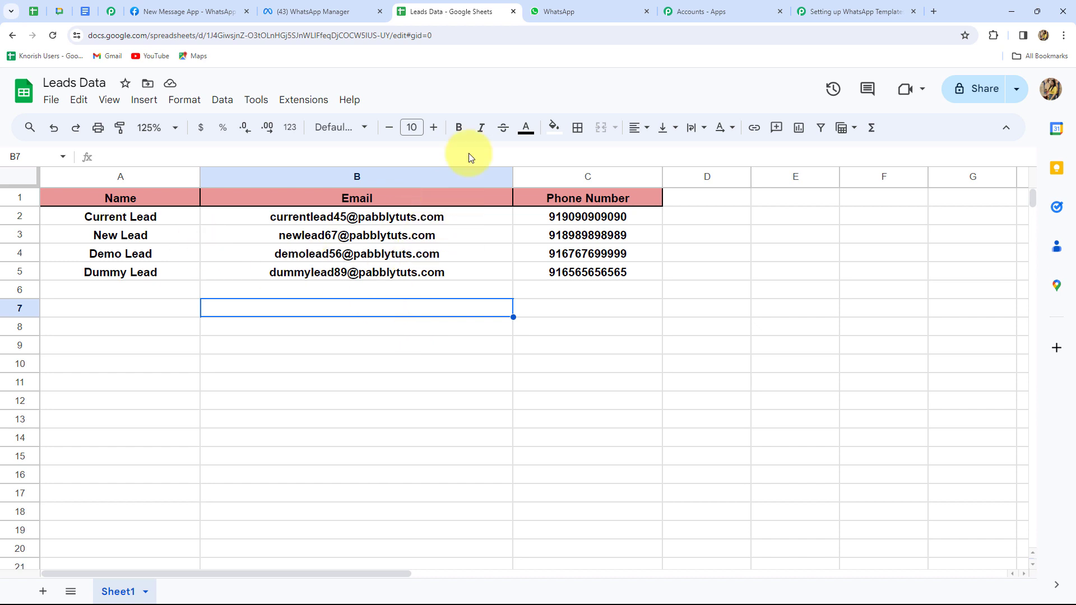
Check WhatsApp for registration messages to Current Lead, New Lead, Demo Lead and Dummy Lead
{"action": "left_click", "coordinate": [562, 12]}
{"action": "scroll", "coordinate": [859, 387], "scroll_direction": "up", "scroll_amount": 5}
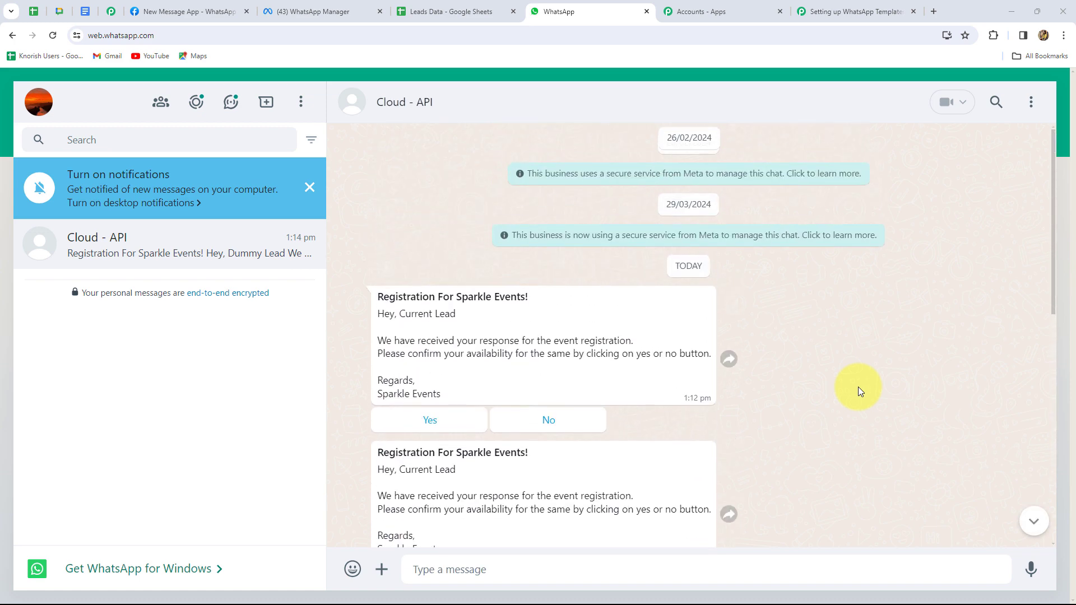
{"action": "scroll", "coordinate": [858, 387], "scroll_direction": "down", "scroll_amount": 3}
{"action": "scroll", "coordinate": [859, 386], "scroll_direction": "up", "scroll_amount": 5}
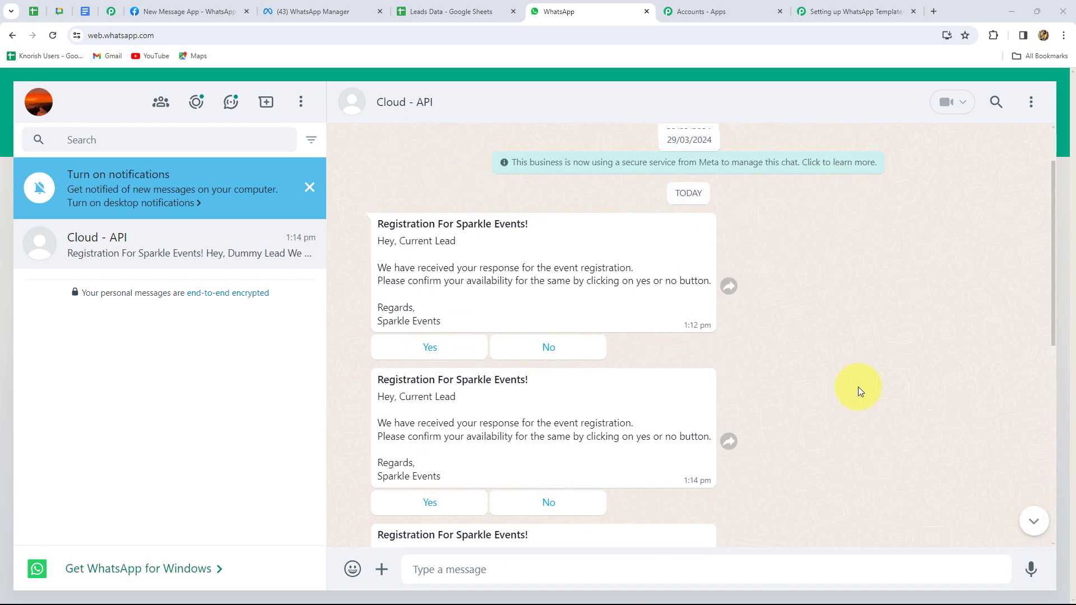
{"action": "scroll", "coordinate": [408, 325], "scroll_direction": "down", "scroll_amount": 3}
{"action": "scroll", "coordinate": [432, 387], "scroll_direction": "down", "scroll_amount": 3}
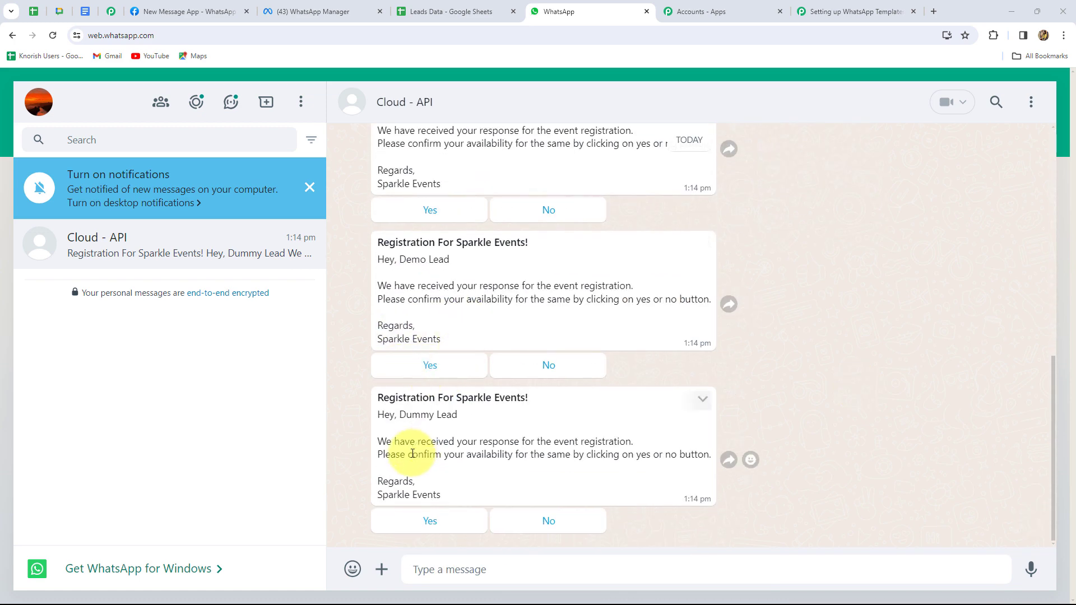
{"action": "scroll", "coordinate": [532, 443], "scroll_direction": "up", "scroll_amount": 5}
{"action": "scroll", "coordinate": [538, 446], "scroll_direction": "down", "scroll_amount": 5}
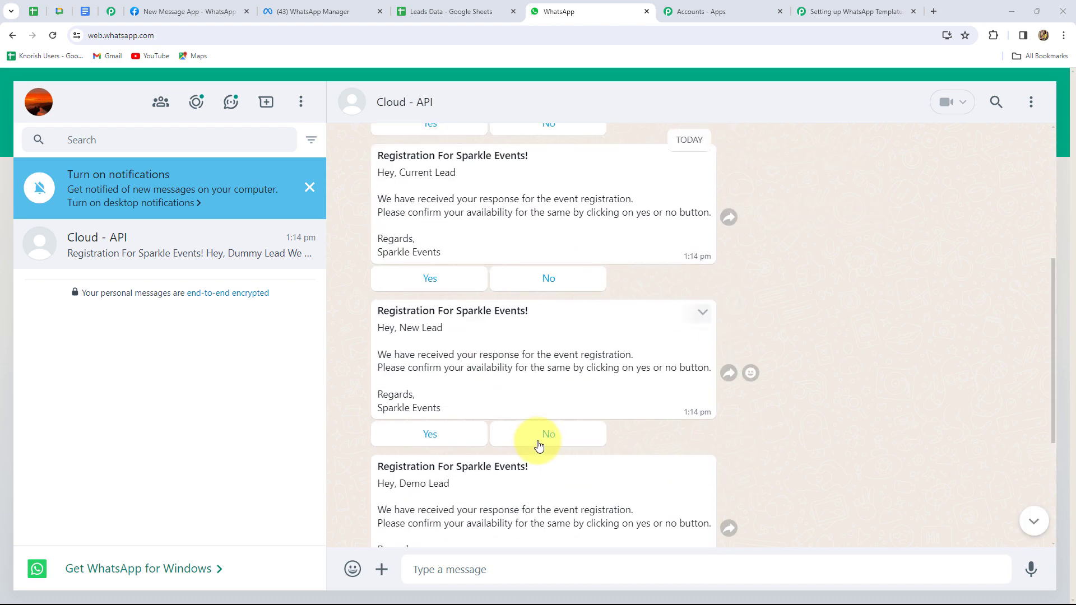
{"action": "left_click", "coordinate": [431, 12]}
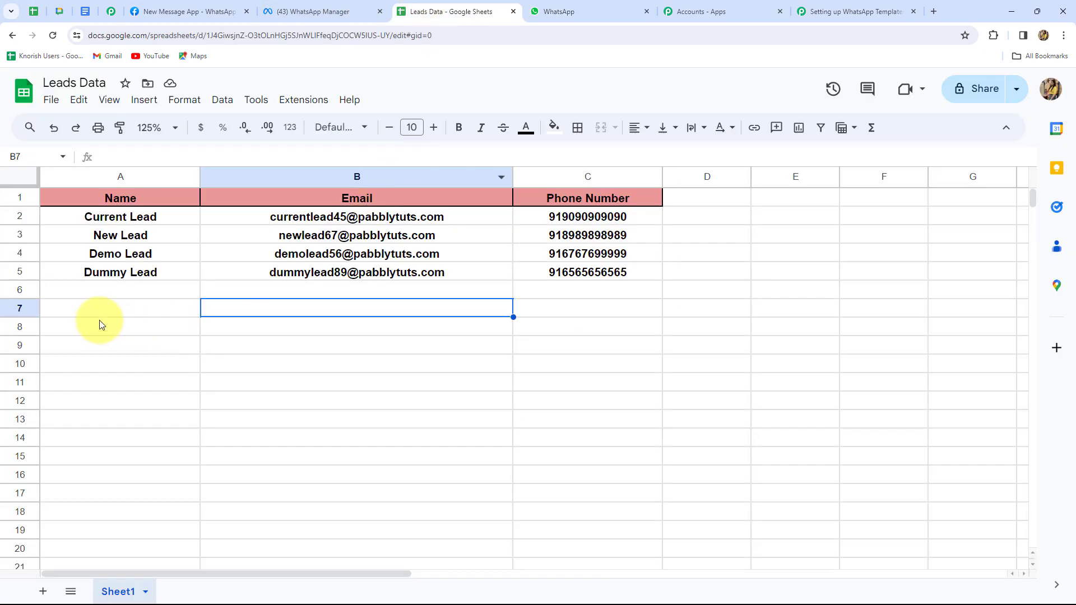
Enter a new lead in row 6 (A6:C6) with the lead's name, e-mail address and phone number
{"action": "left_click", "coordinate": [111, 289]}
{"action": "key", "text": "Caps_Lock"}
{"action": "type", "text": "S"}
{"action": "key", "text": "Caps_Lock"}
{"action": "type", "text": "mart Lead"}
{"action": "left_click", "coordinate": [238, 292]}
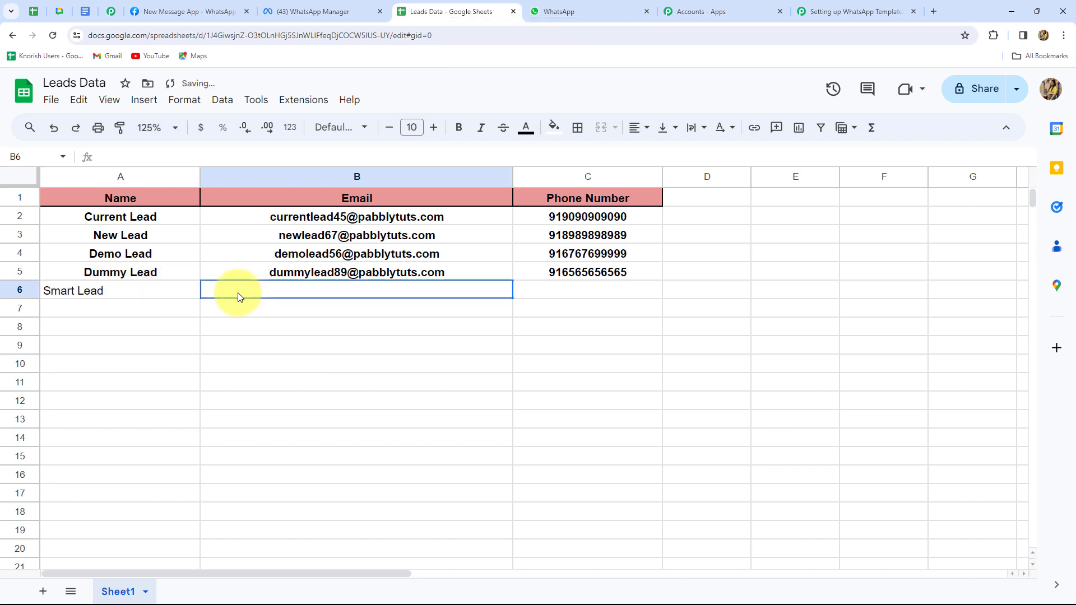
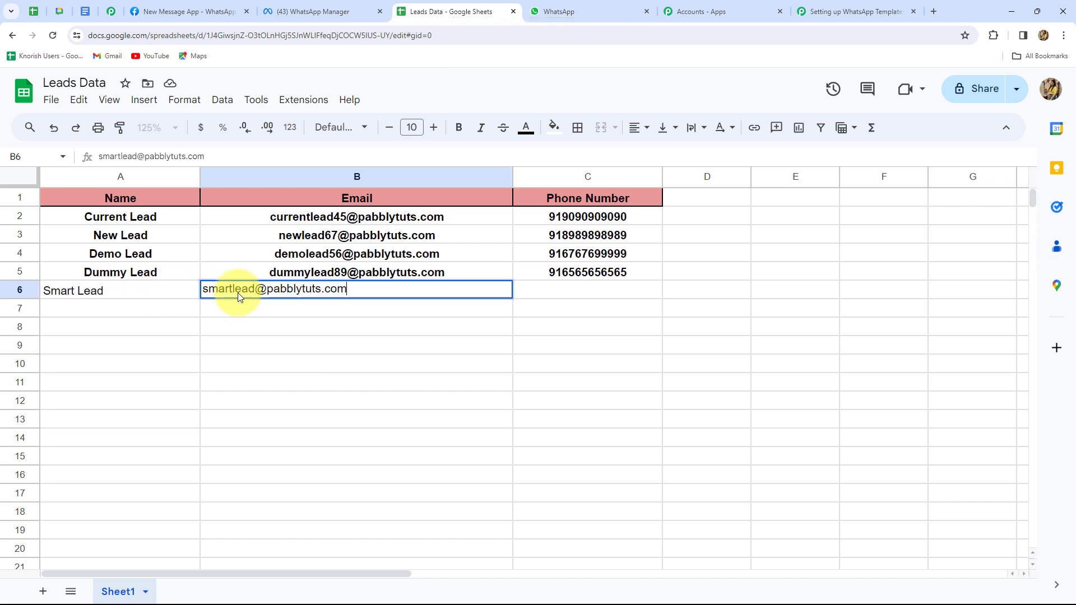
{"action": "key", "text": "Tab"}
{"action": "key", "text": "Return"}
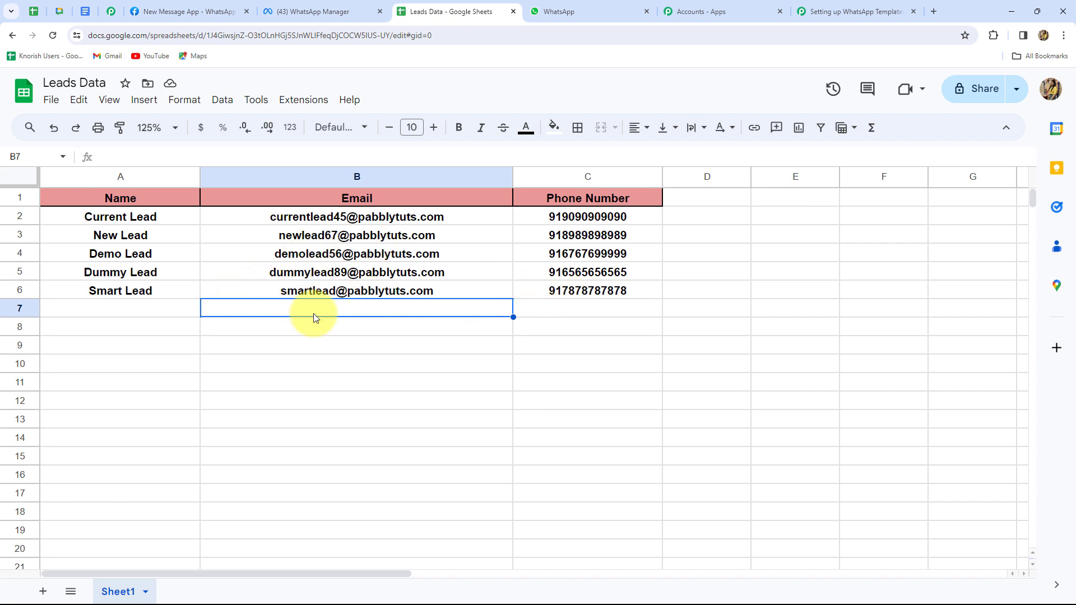
Confirm the WhatsApp registration message arrived for the new lead, then return to the Pabbly workflow
{"action": "key", "text": "ctrl+Tab"}
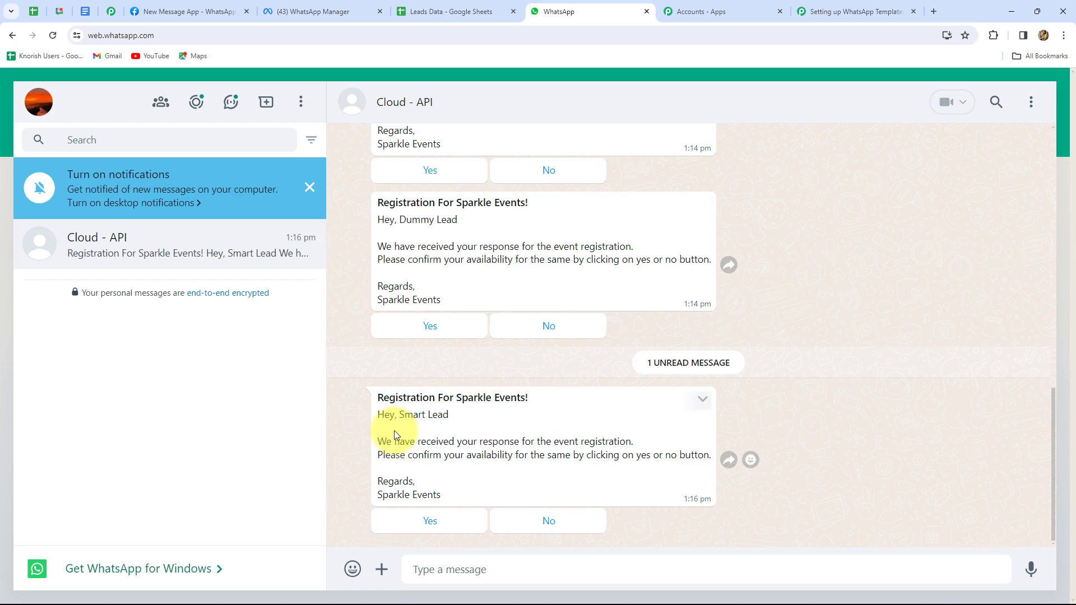
{"action": "left_click_drag", "start_coordinate": [399, 415], "coordinate": [470, 420]}
{"action": "left_click", "coordinate": [937, 473]}
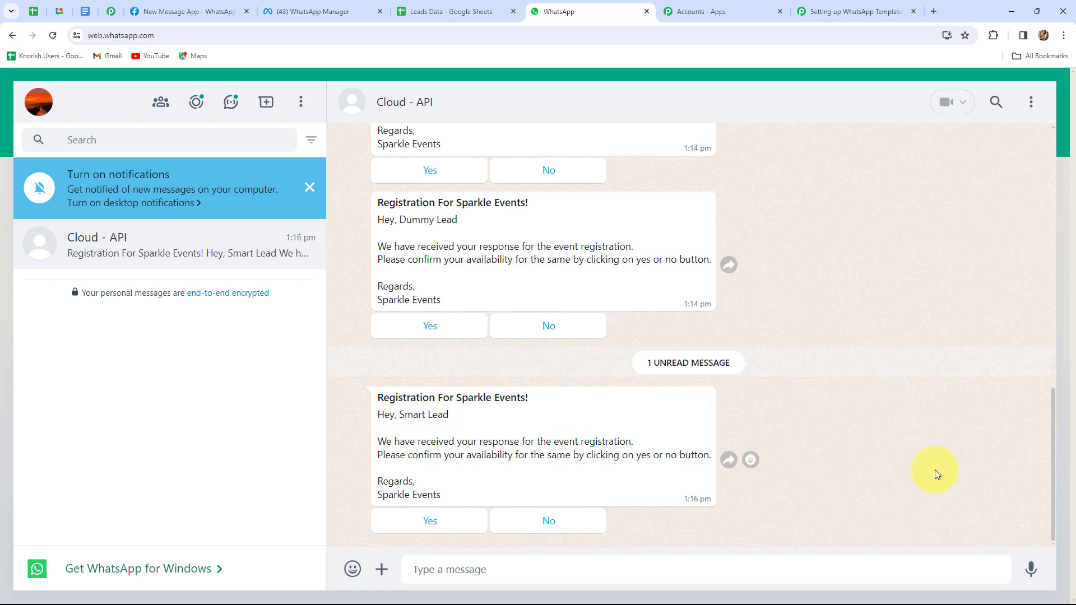
{"action": "left_click", "coordinate": [819, 7]}
{"action": "scroll", "coordinate": [966, 369], "scroll_direction": "up", "scroll_amount": 10}
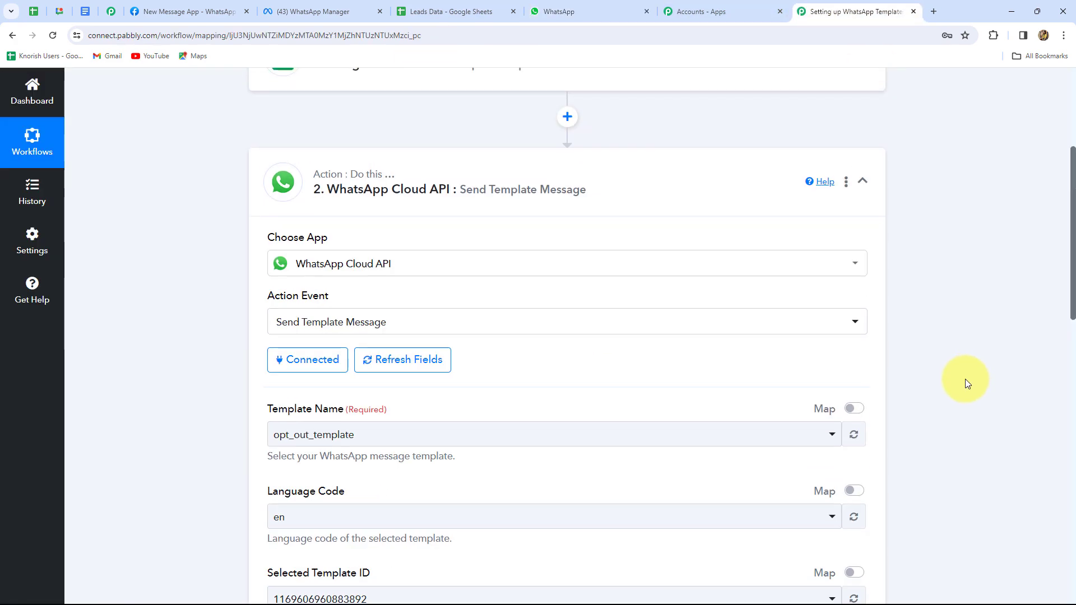
Collapse the WhatsApp Cloud API action step and glance at the Leads Data spreadsheet before returning
{"action": "left_click", "coordinate": [863, 404]}
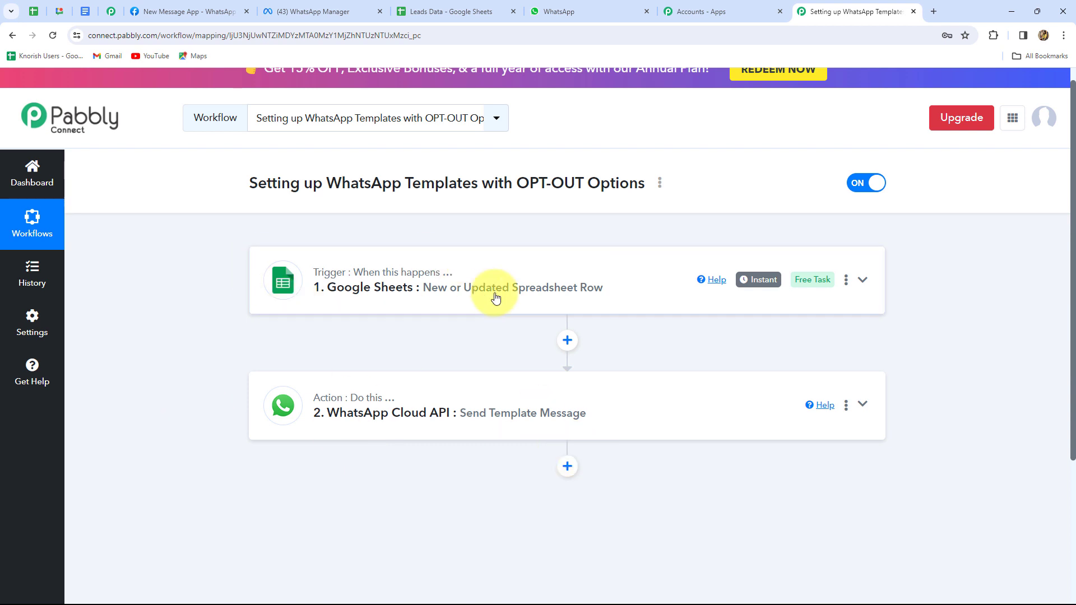
{"action": "left_click", "coordinate": [451, 12]}
{"action": "left_click", "coordinate": [841, 12]}
{"action": "left_click", "coordinate": [303, 12]}
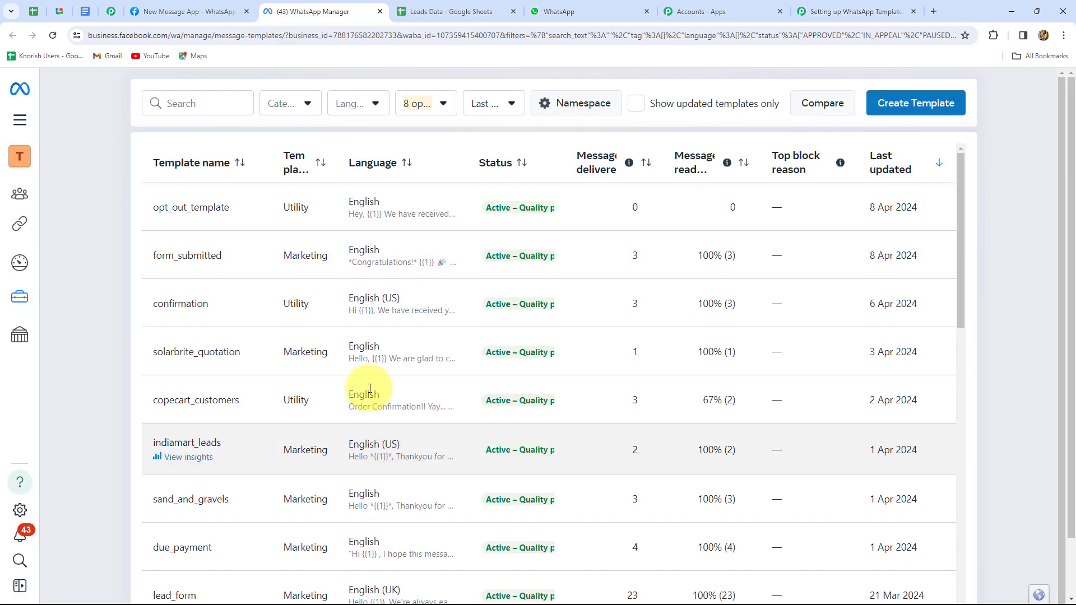
{"action": "left_click", "coordinate": [187, 208]}
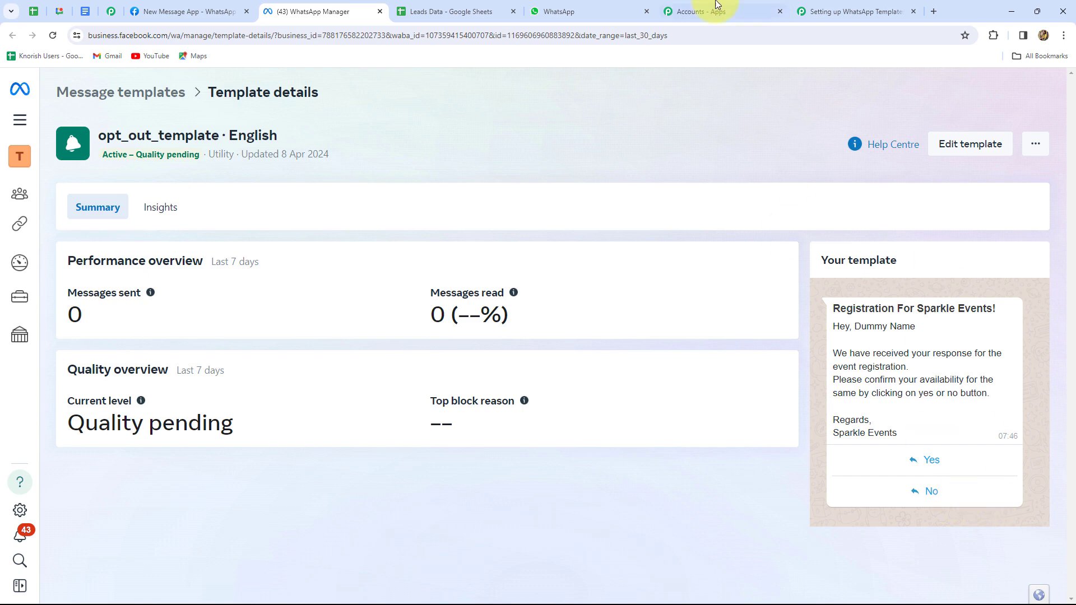
{"action": "left_click", "coordinate": [836, 11]}
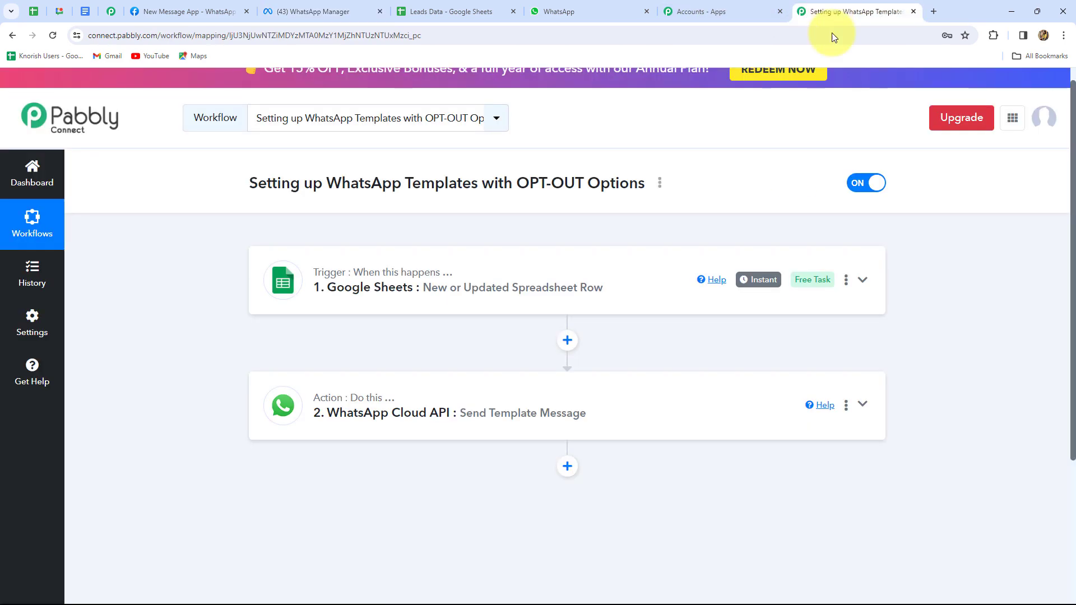